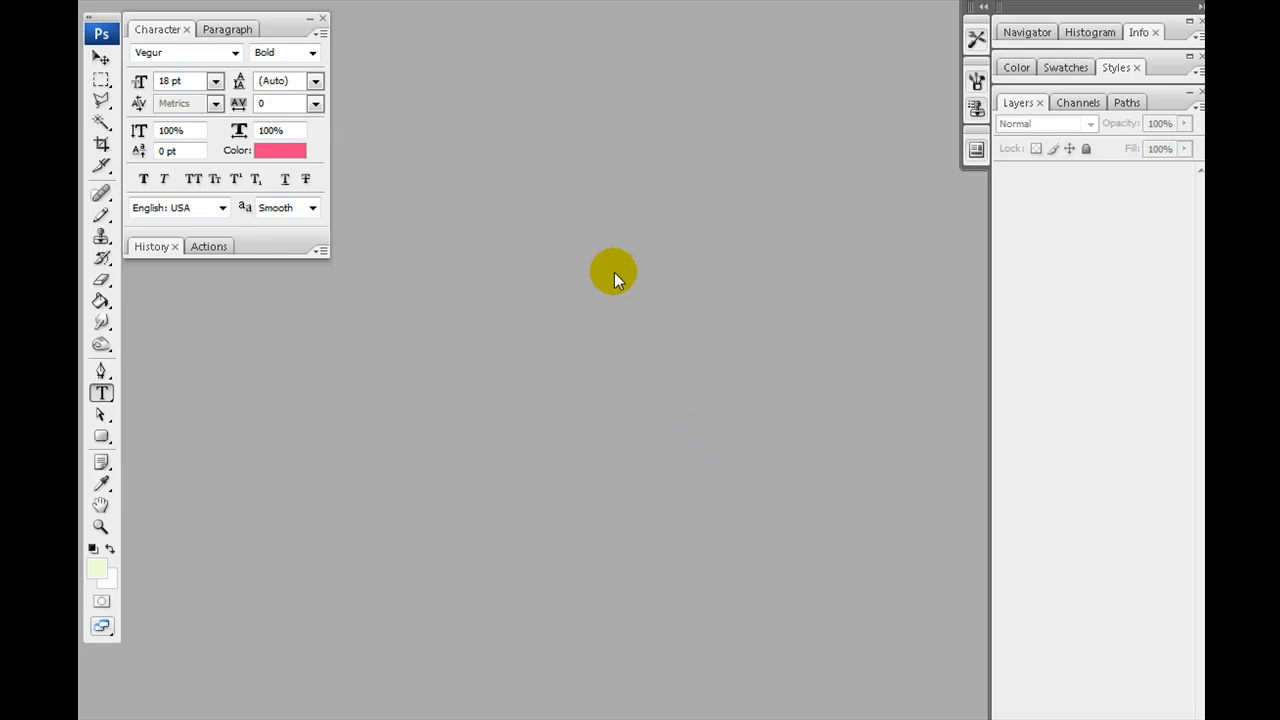
- Start opening an existing file and browse up to the Pro-Marketing-Banners-1-10 folder
left_click(100, 0)
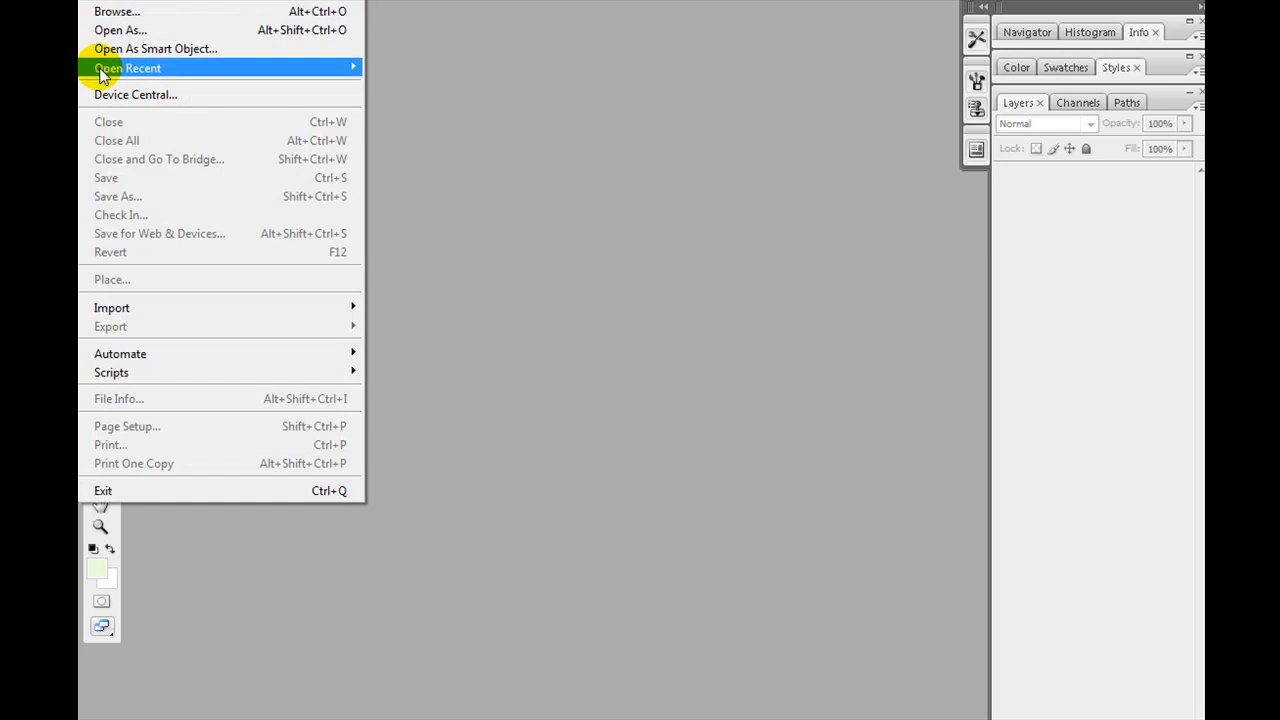
left_click(118, 30)
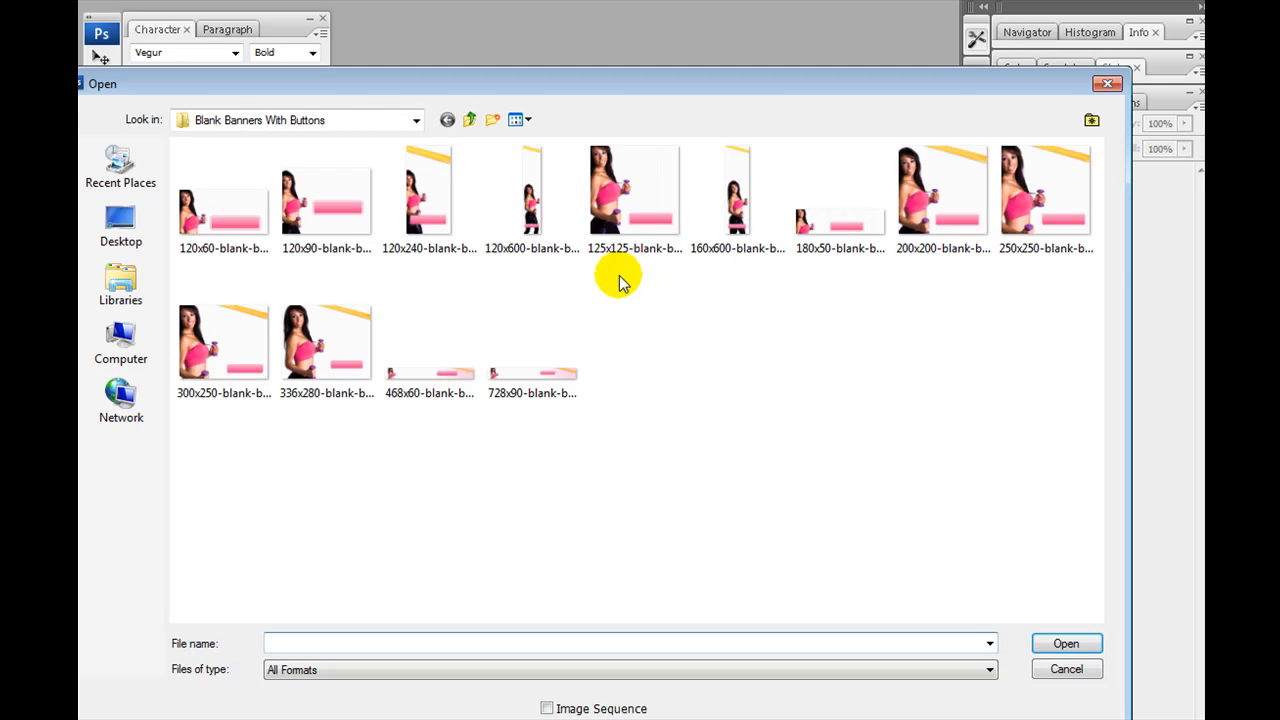
left_click(470, 120)
left_click(470, 120)
left_click(470, 120)
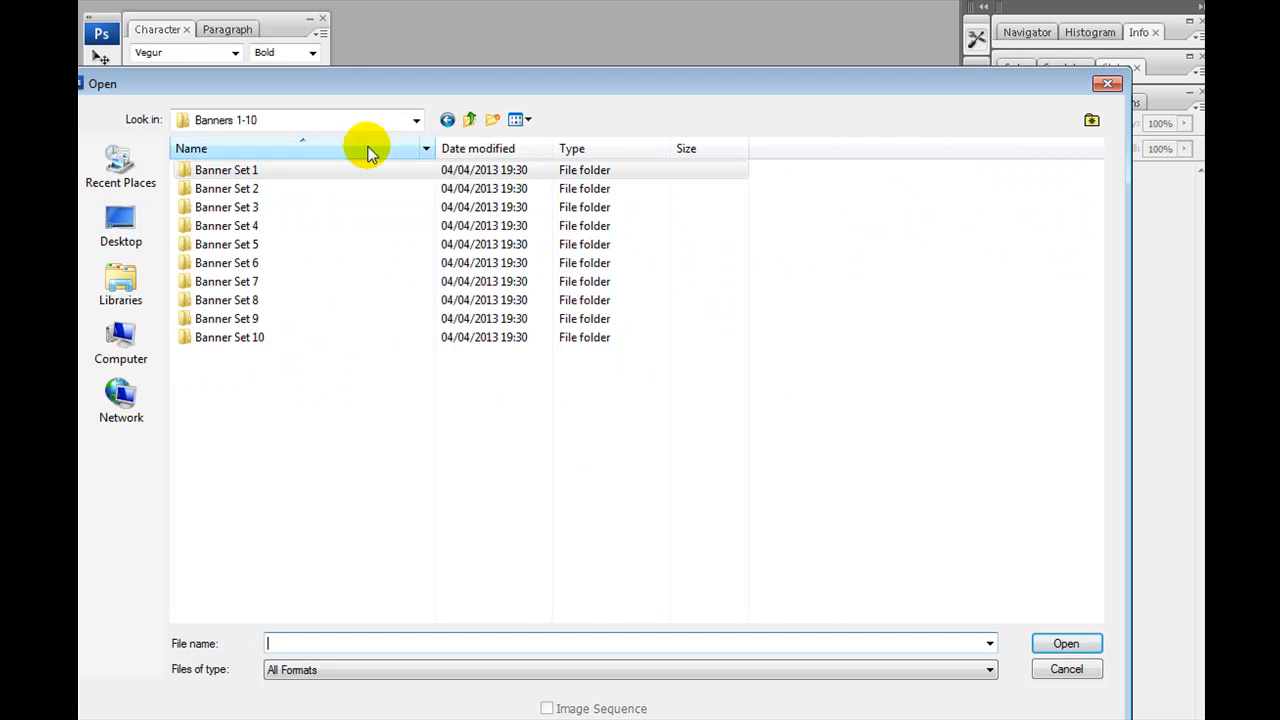
left_click(465, 120)
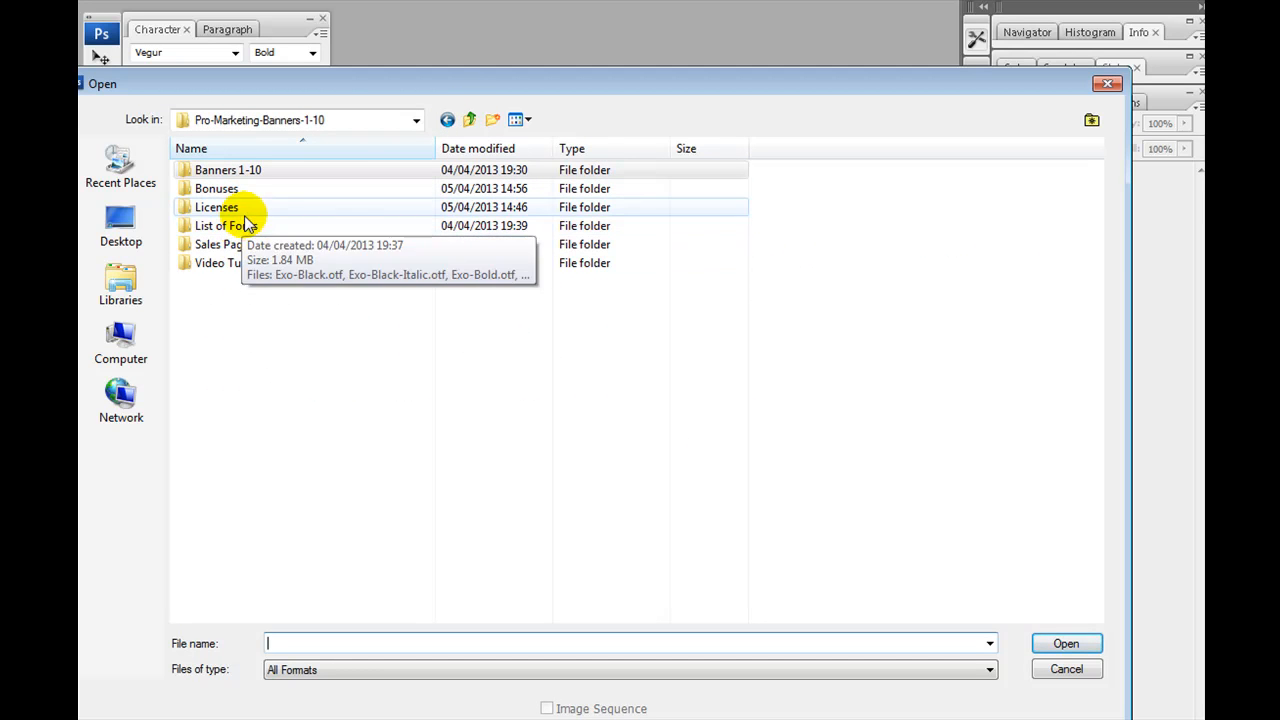
- Open 300x250.psd from the Banner Set 1 folder inside Banners 1-10 and enlarge its document window
left_click(251, 171)
double_click(253, 172)
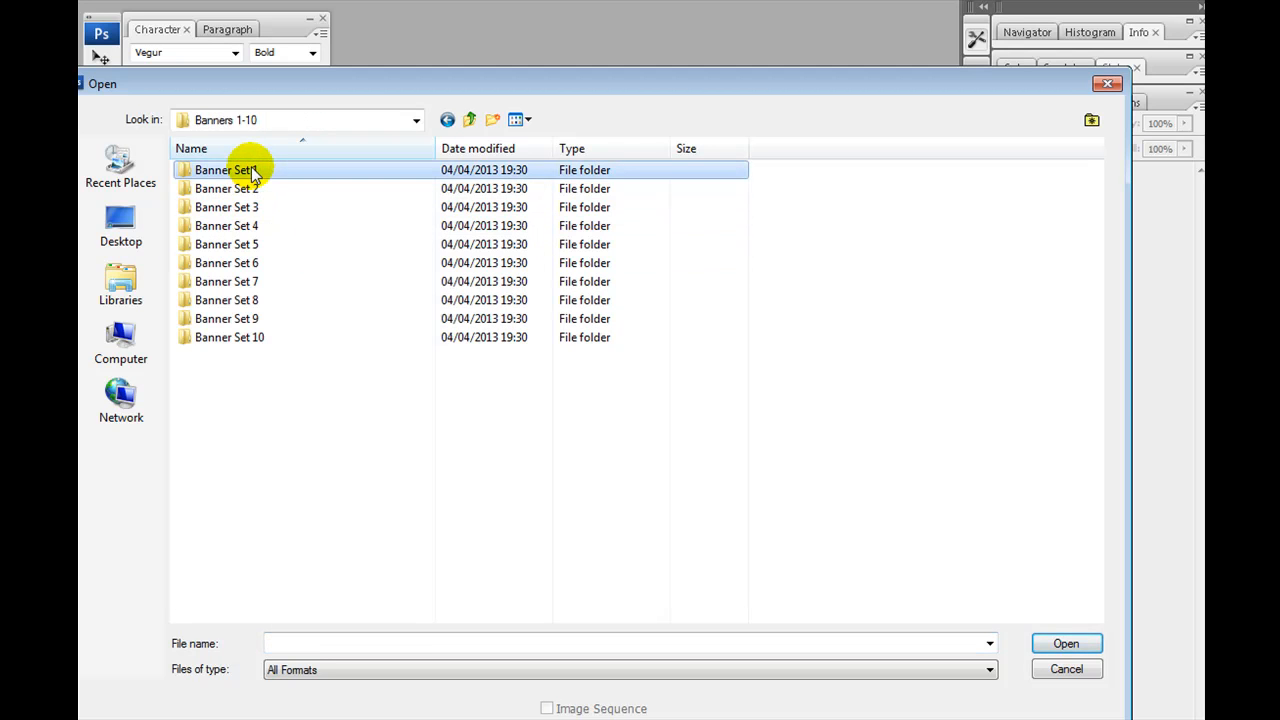
double_click(245, 174)
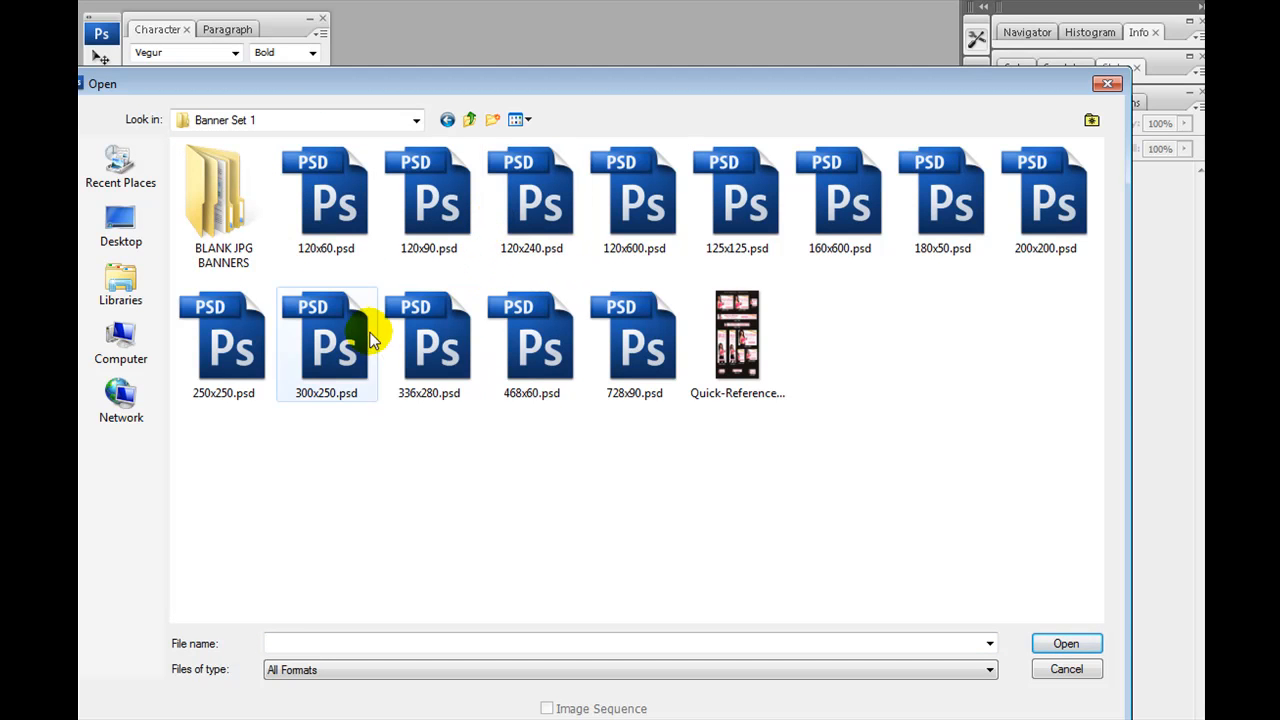
left_click(348, 378)
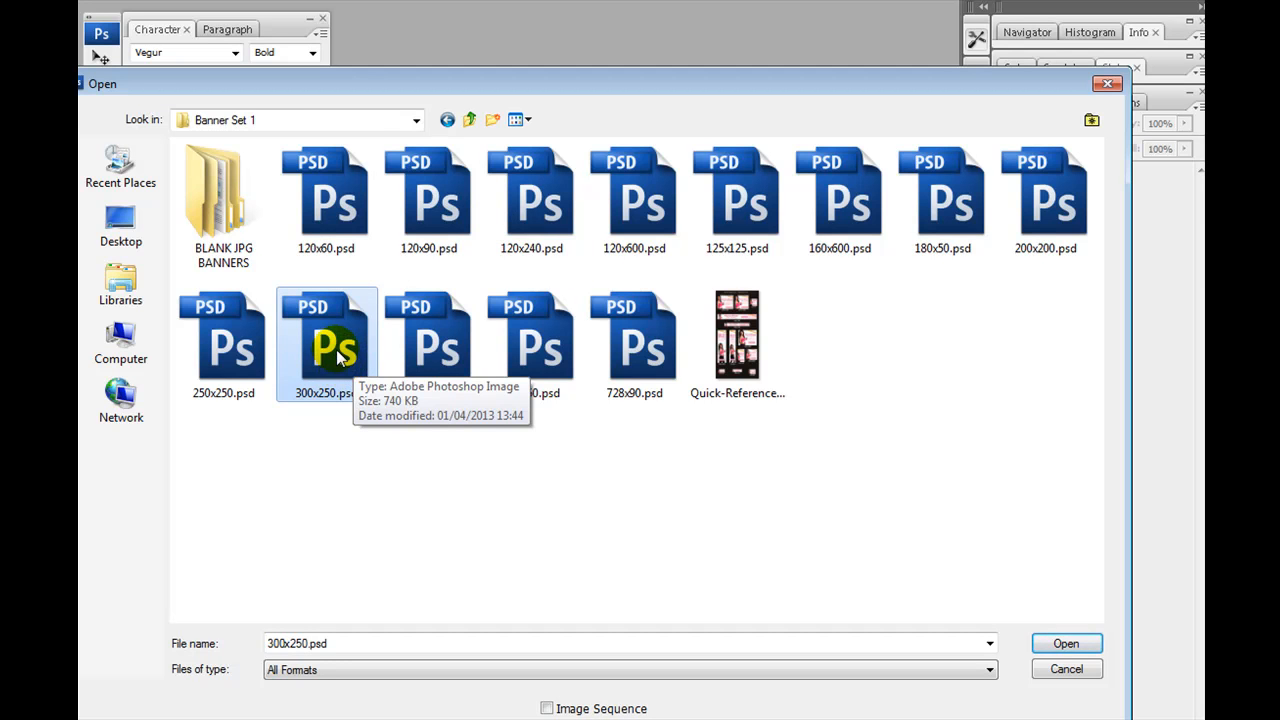
double_click(338, 356)
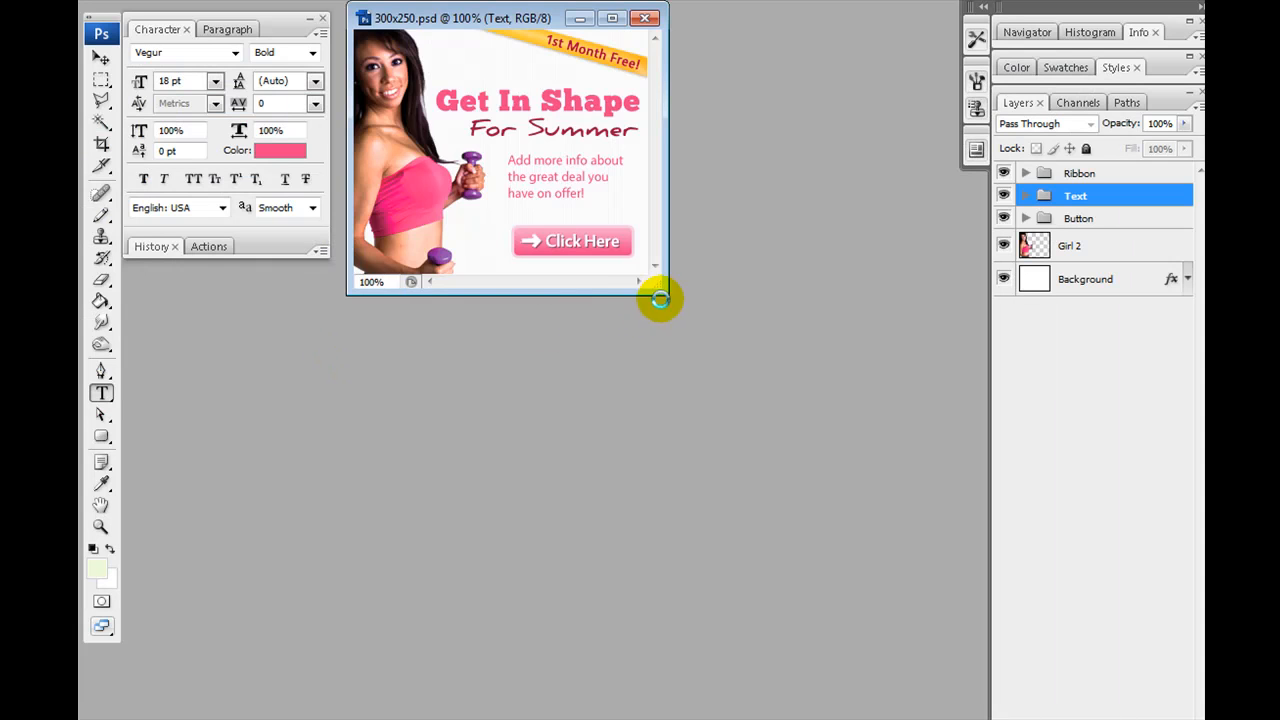
left_click_drag(667, 293, 816, 514)
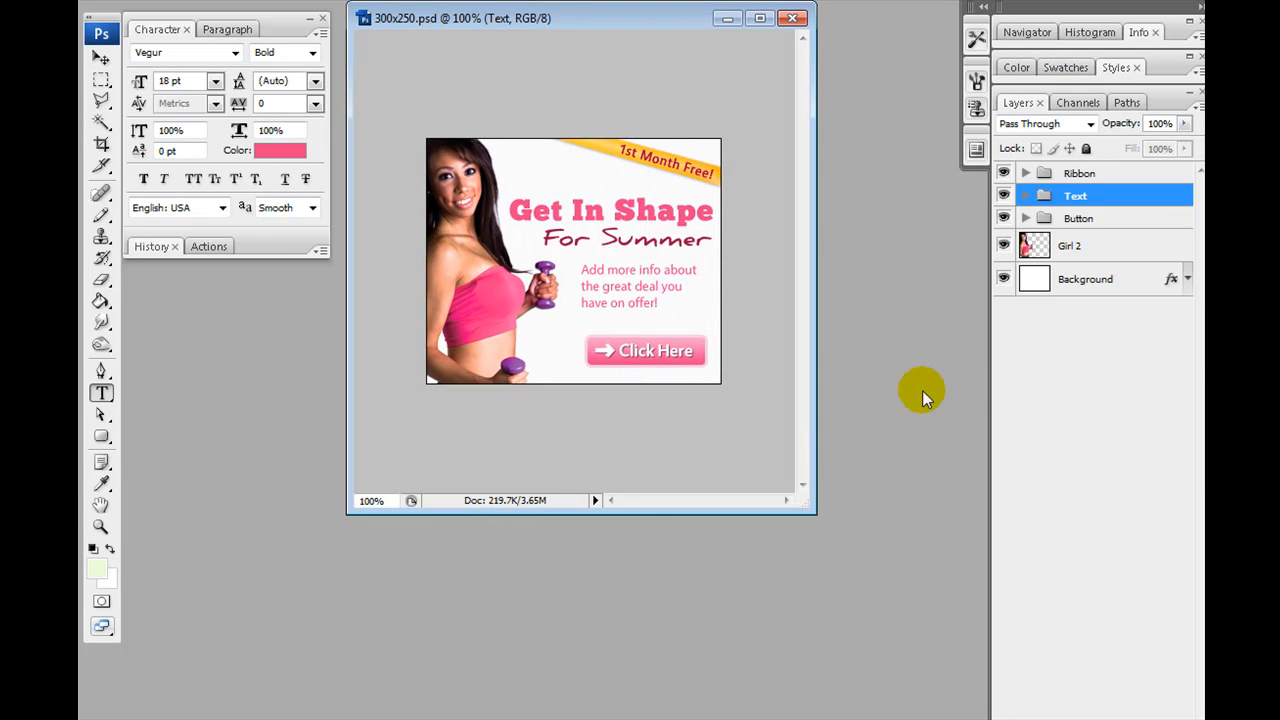
- Go through the banner's layers and groups, hiding and reshowing the Background and Girl 2 layers to see their content
left_click(1045, 280)
left_click(1060, 247)
left_click(1078, 219)
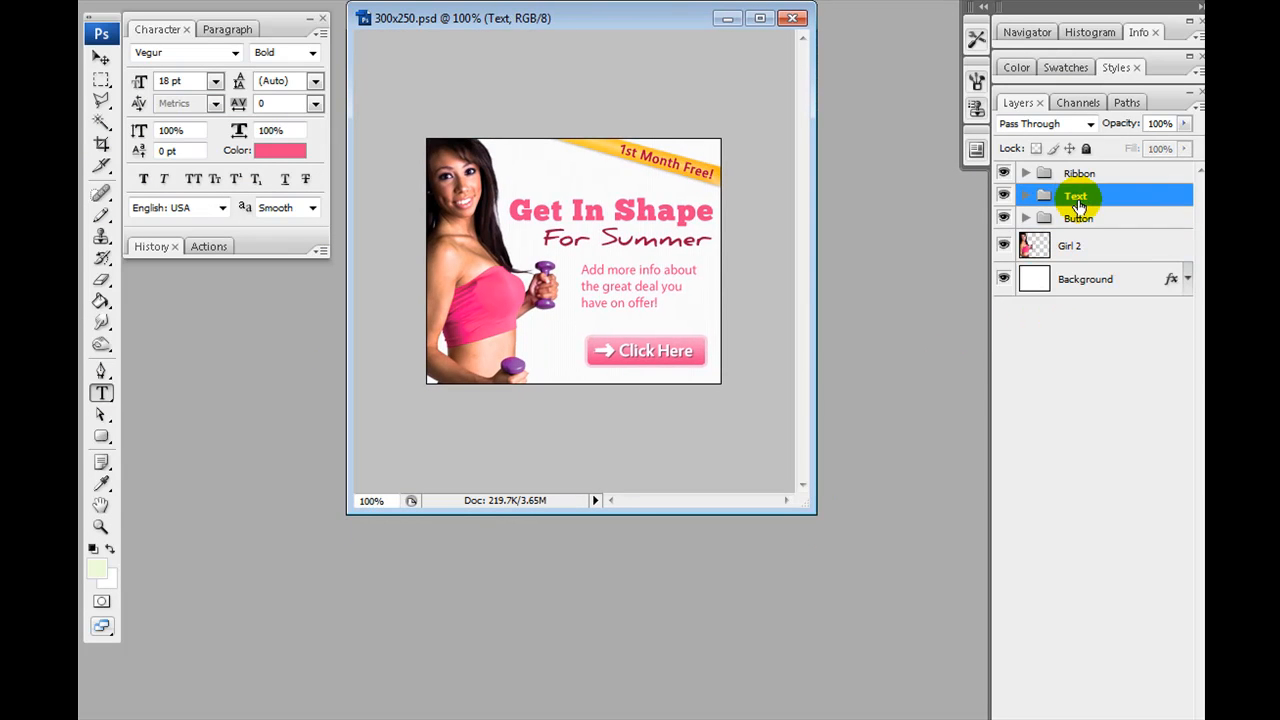
left_click(1080, 173)
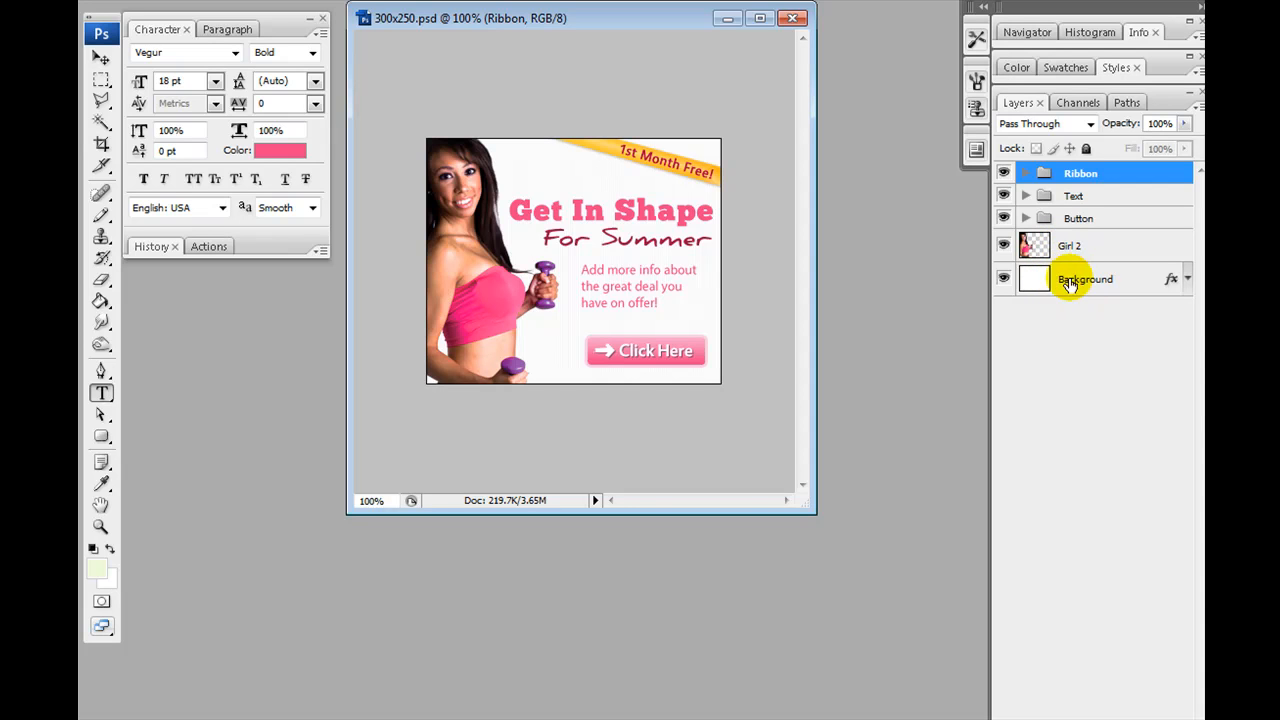
left_click(1003, 281)
left_click(1003, 281)
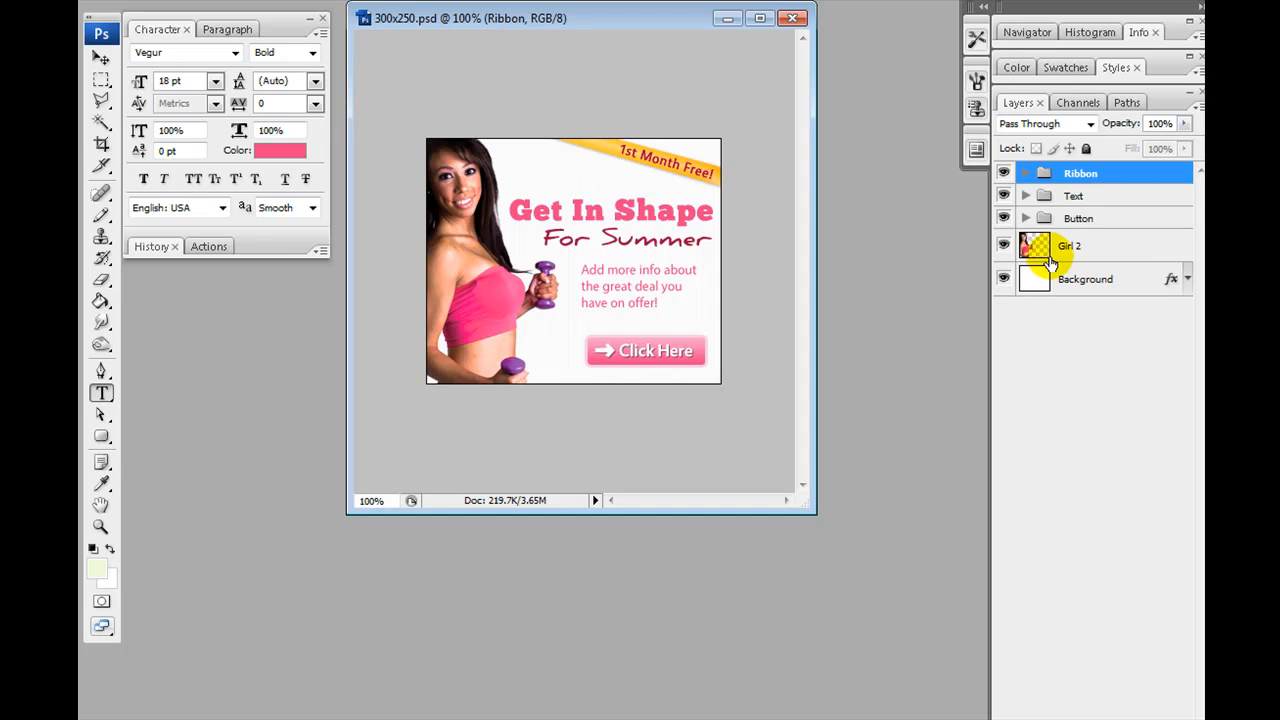
left_click(1003, 245)
left_click(1003, 245)
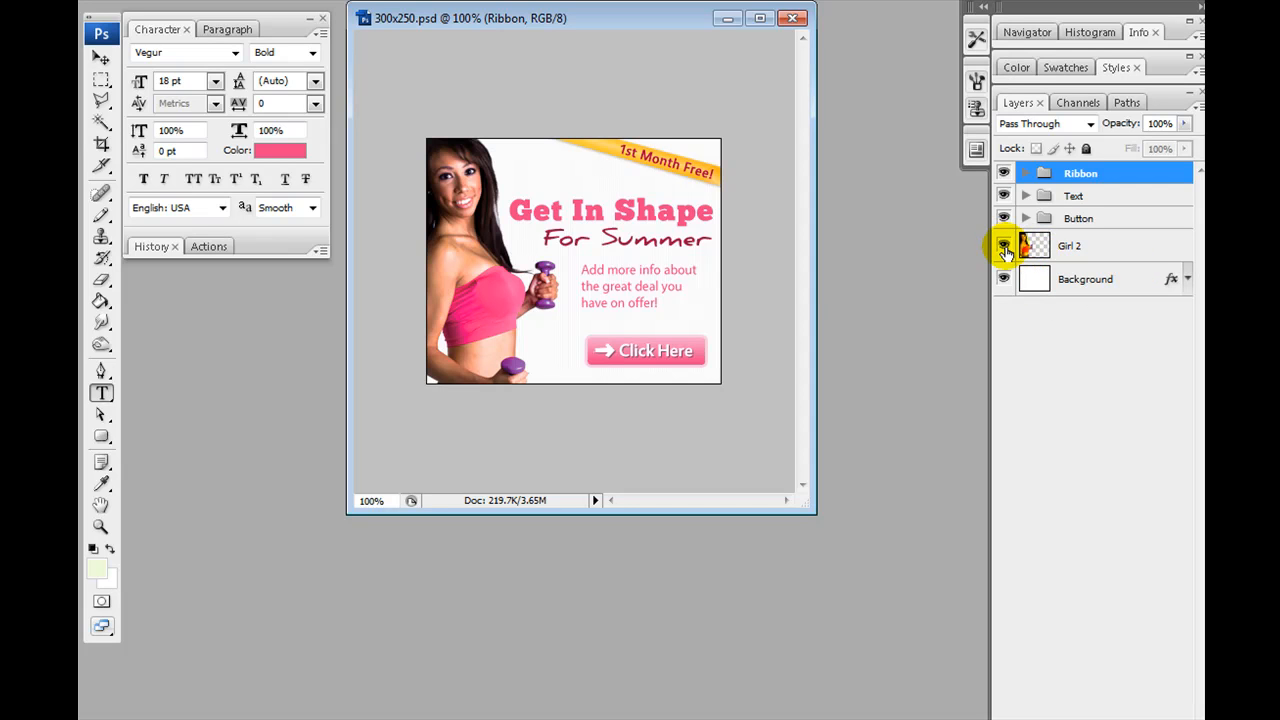
- Try repositioning the Girl 2 layer with the Move tool, discarding the accidentally added text layer
left_click(1034, 246)
left_click(512, 297)
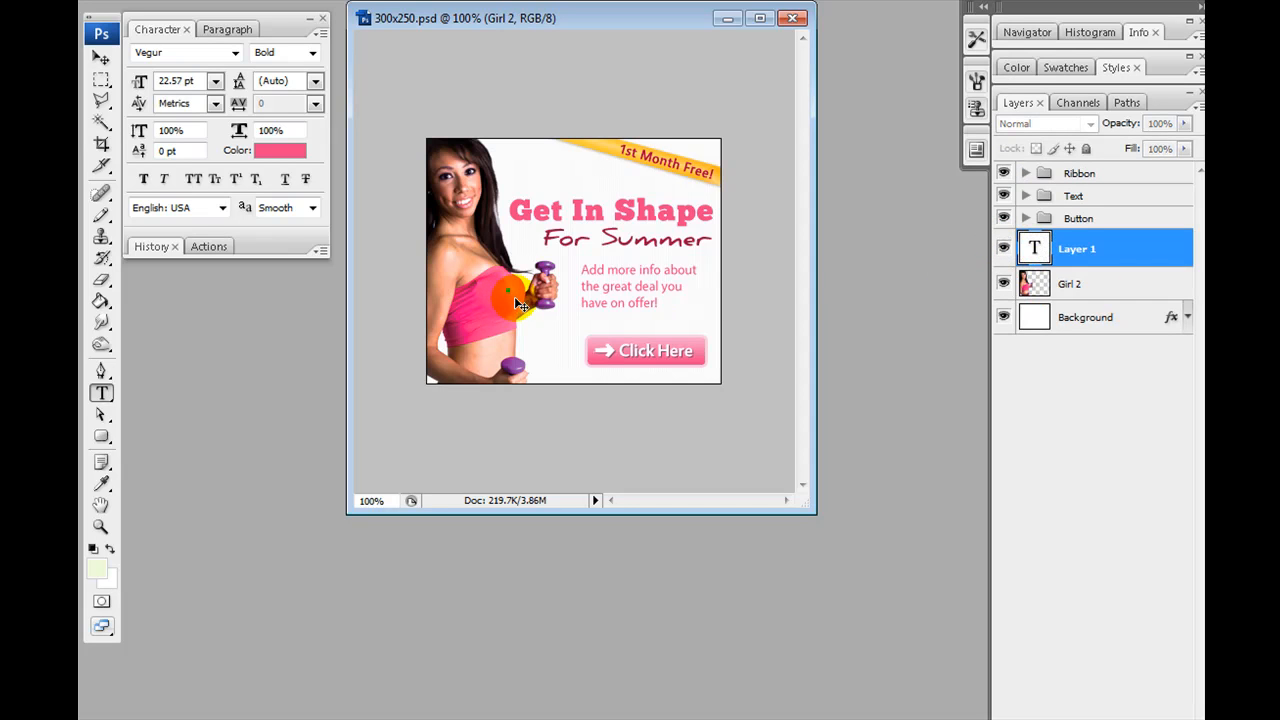
key("Escape")
key("v")
mouse_move(510, 288)
left_mouse_down()
mouse_move(518, 300)
mouse_move(487, 273)
mouse_move(505, 290)
mouse_move(500, 232)
mouse_move(530, 245)
mouse_move(500, 268)
mouse_move(509, 289)
left_mouse_up()
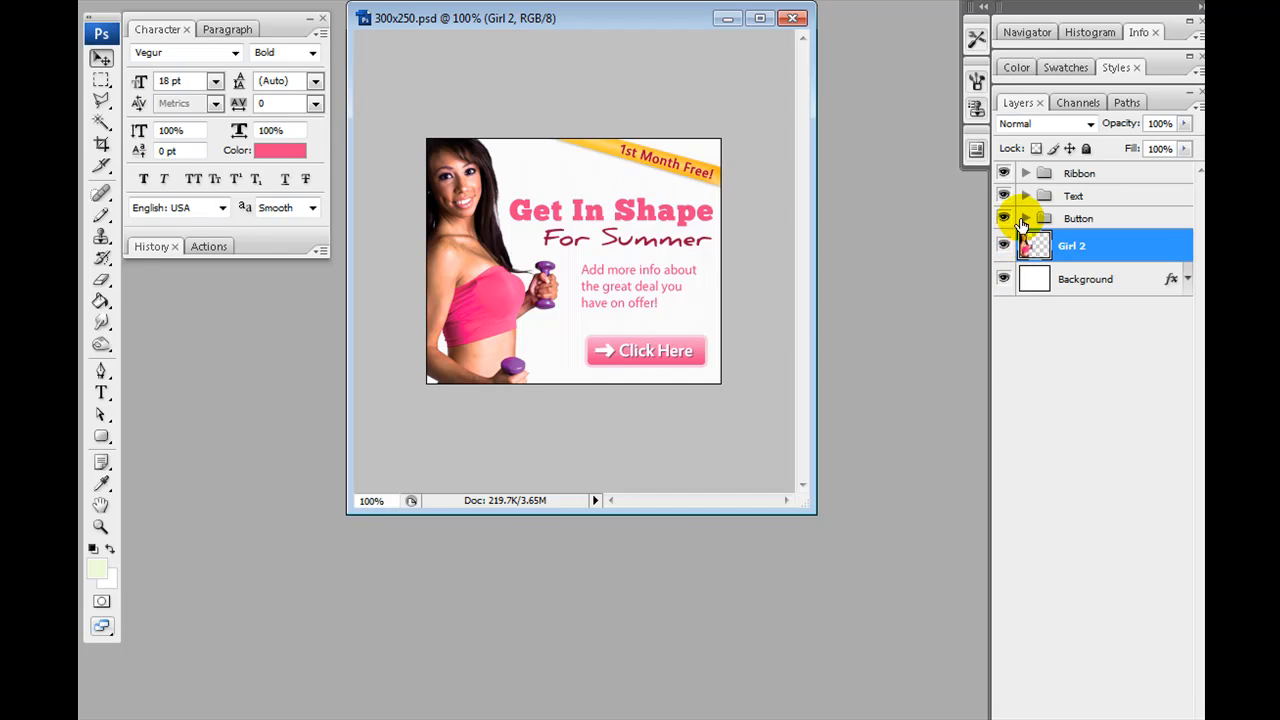
- Expand the Button group and its Button Background subgroup, and preview the Blue and Green backgrounds in place of Pink
left_click(1024, 218)
left_click(1041, 313)
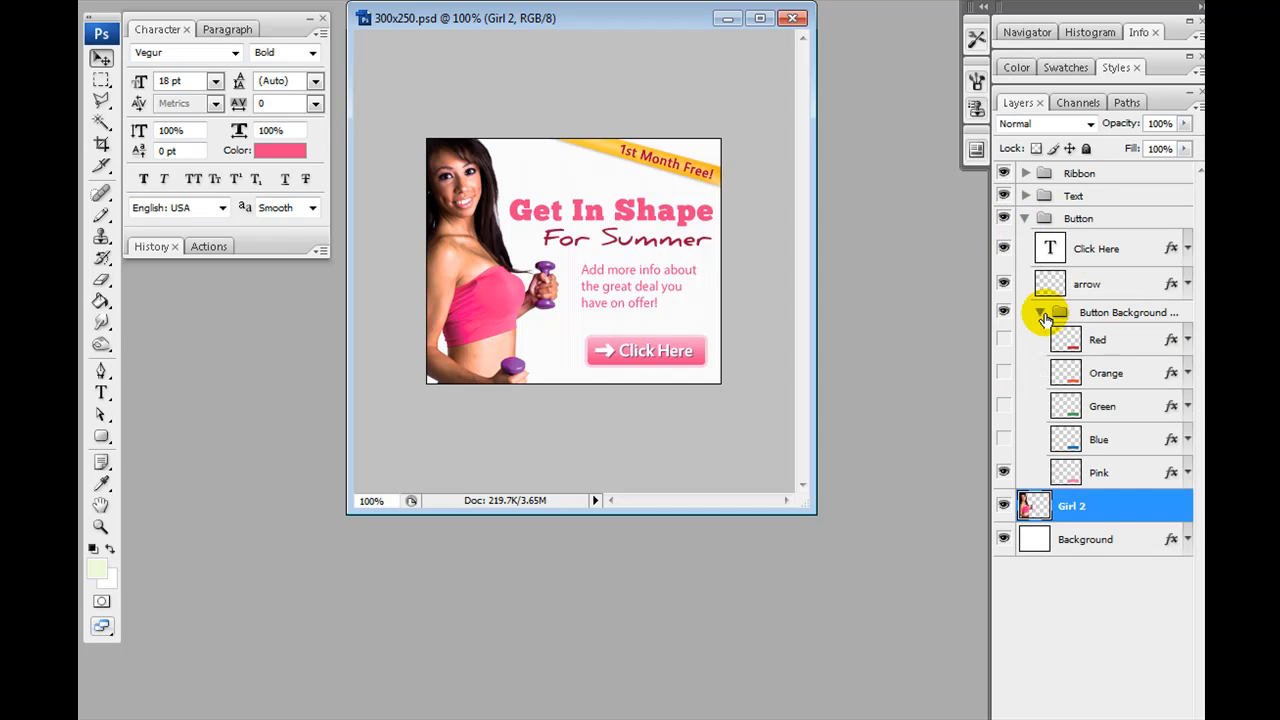
left_click(1003, 472)
left_click(1003, 439)
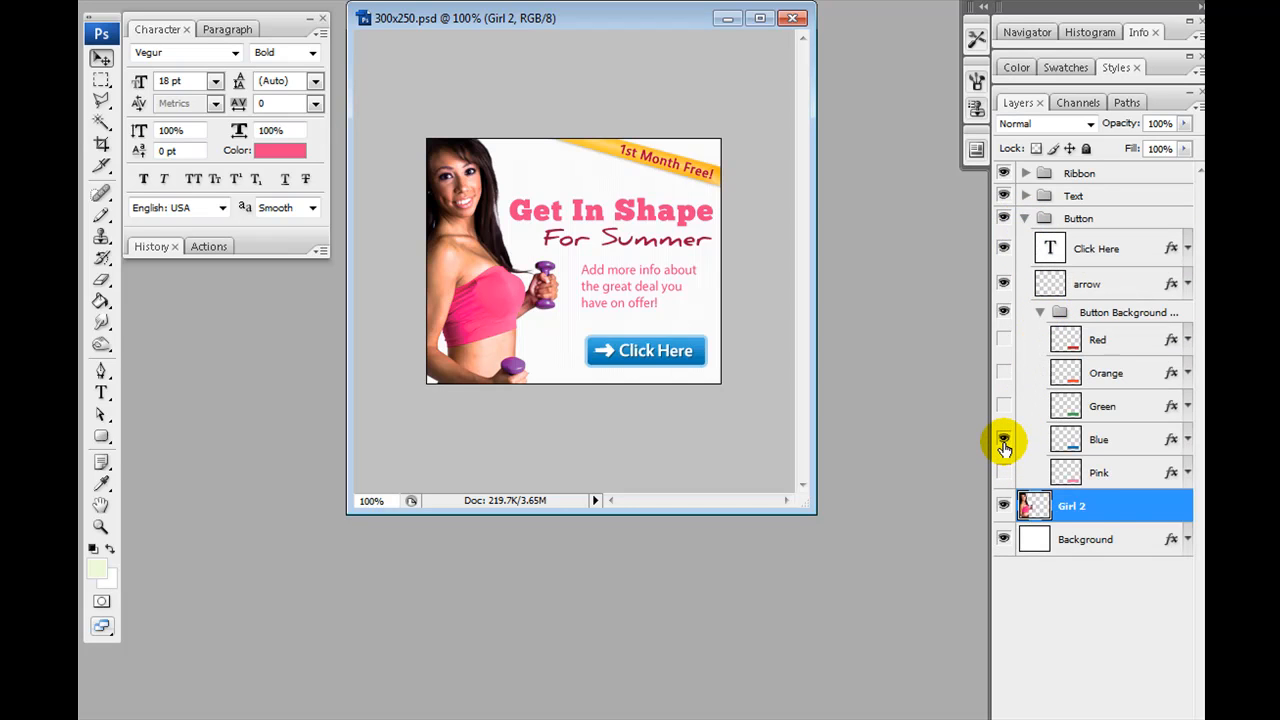
left_click(1003, 439)
left_click(1003, 406)
left_click(1003, 406)
left_click(1003, 439)
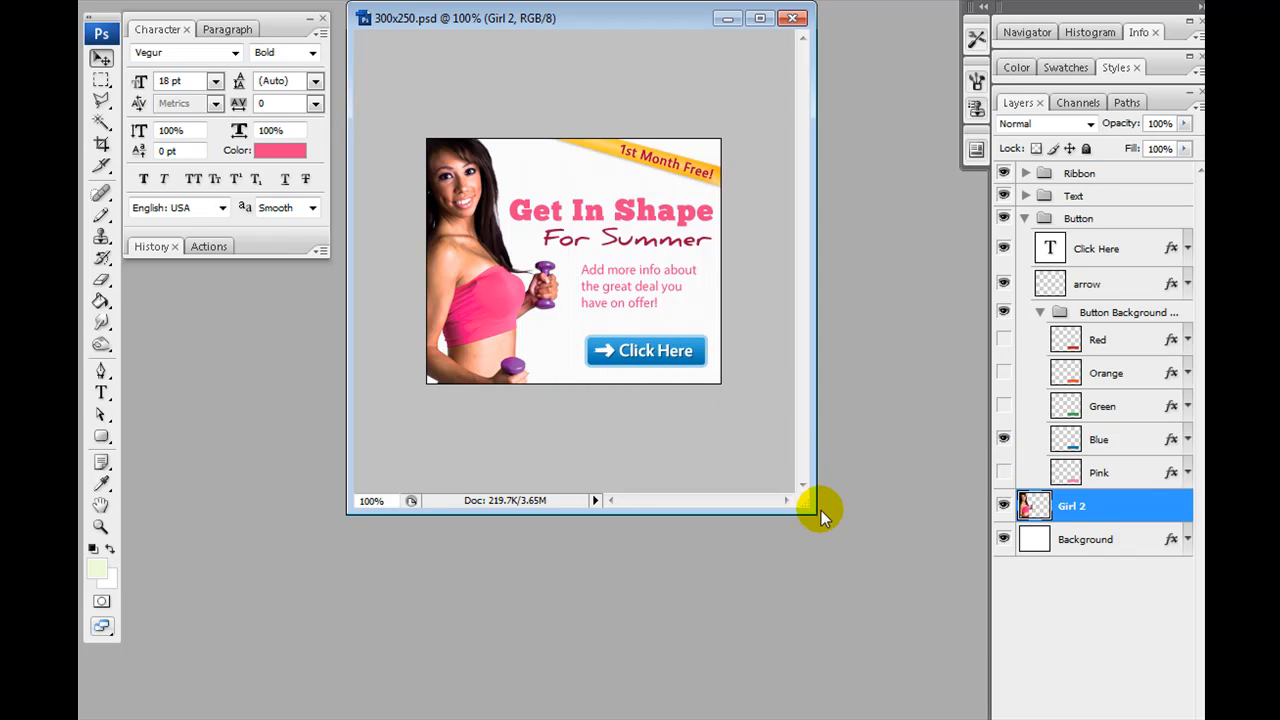
- Preview the Green, Orange and Red button backgrounds in turn, then show only the Pink one again
left_click_drag(815, 511, 868, 591)
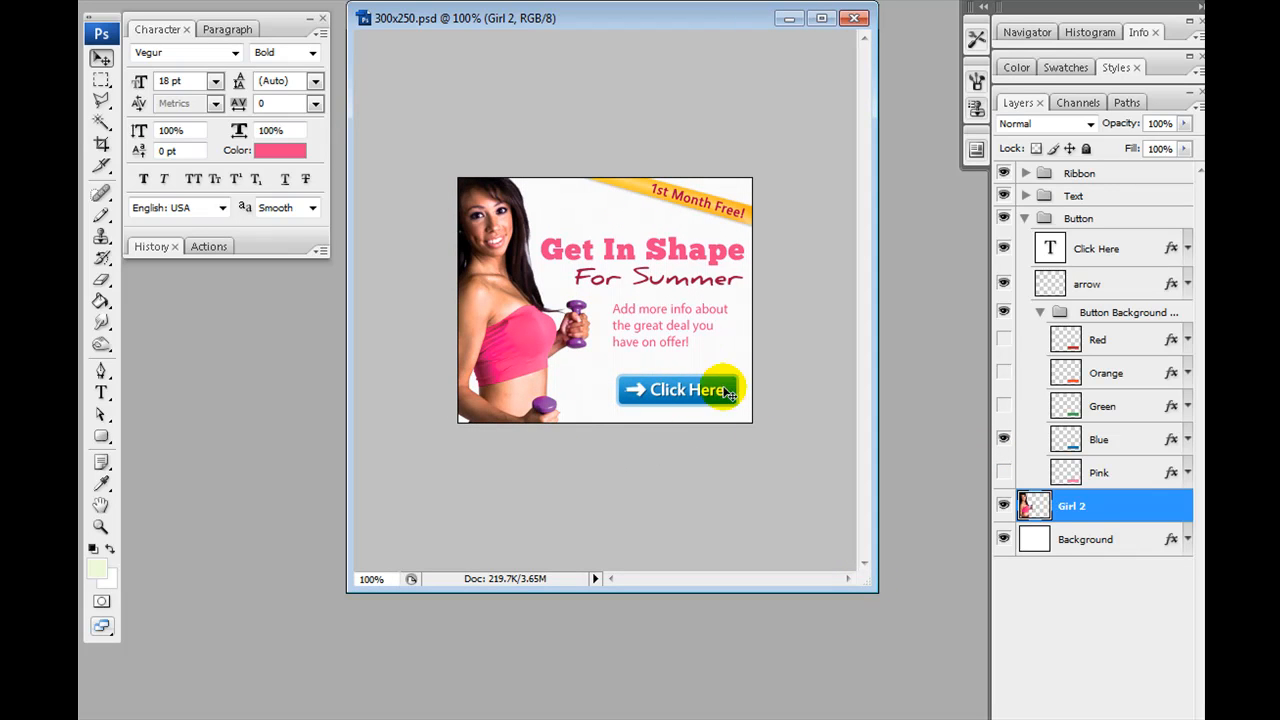
left_click(1004, 438)
left_click(1004, 406)
left_click(1003, 407)
left_click(1004, 373)
left_click(1004, 343)
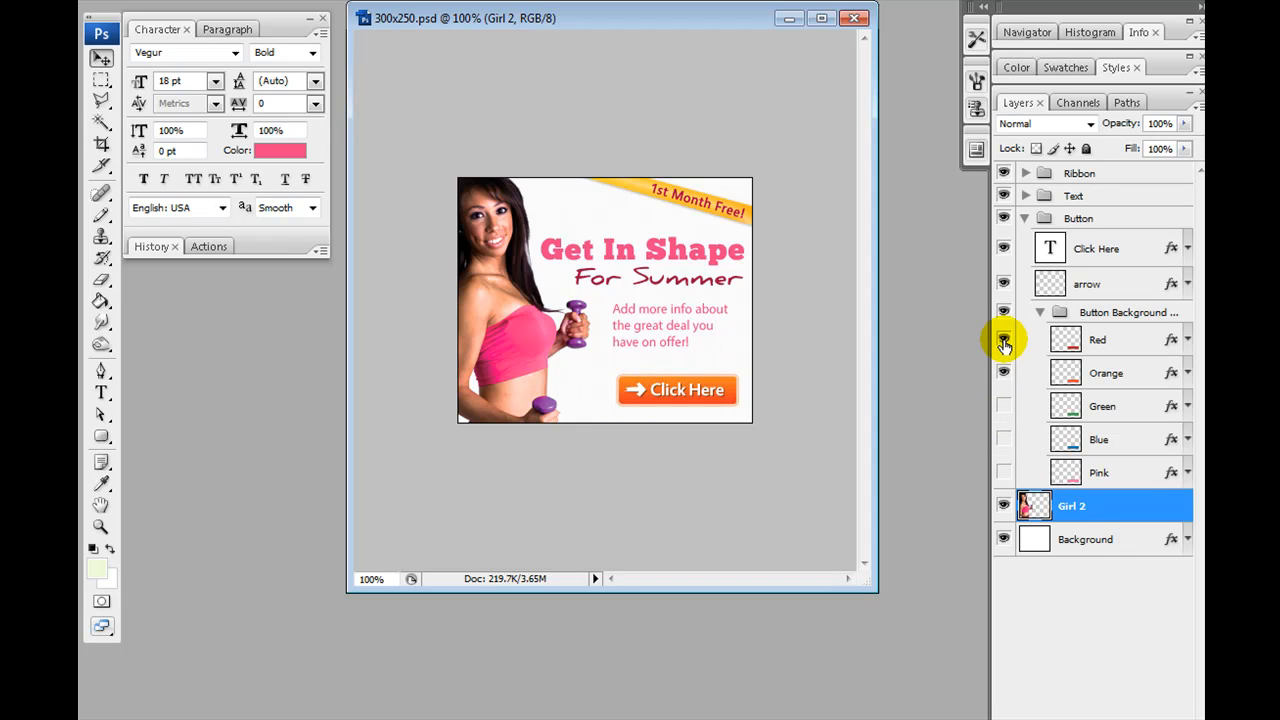
left_click(1004, 343)
left_click(1004, 372)
left_click(1004, 472)
left_click(1108, 483)
left_click(1186, 474)
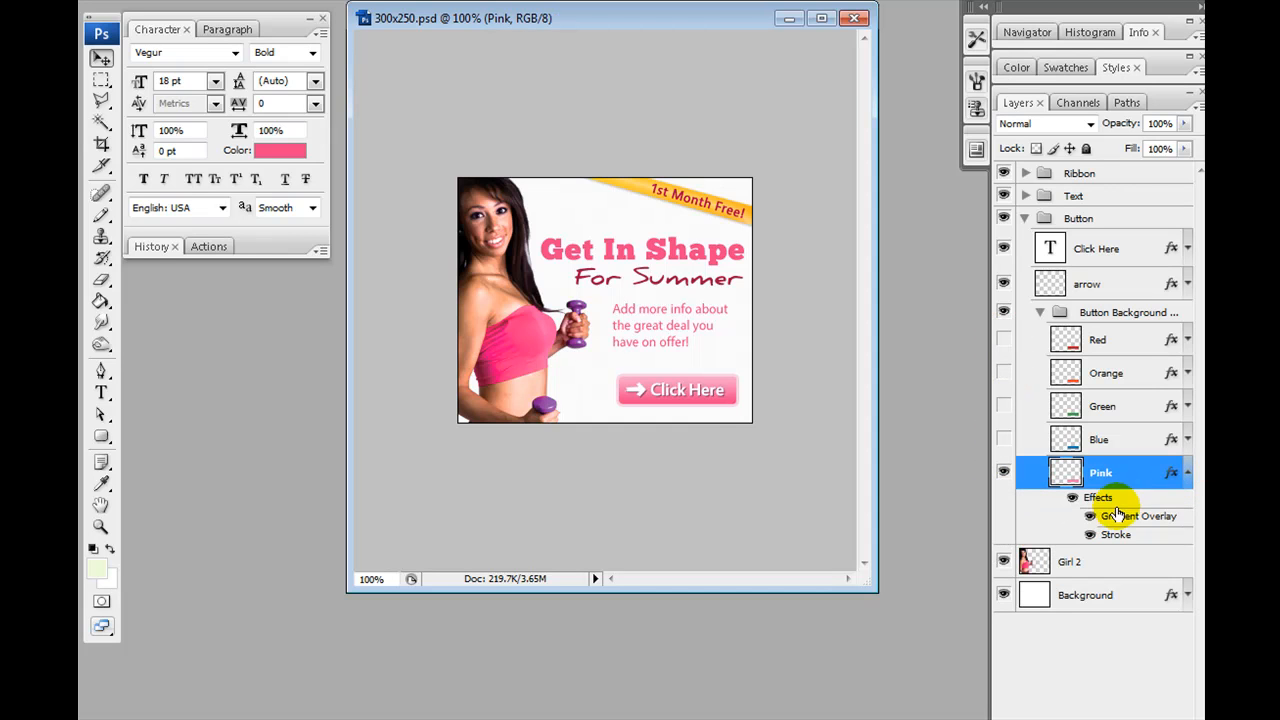
double_click(1133, 517)
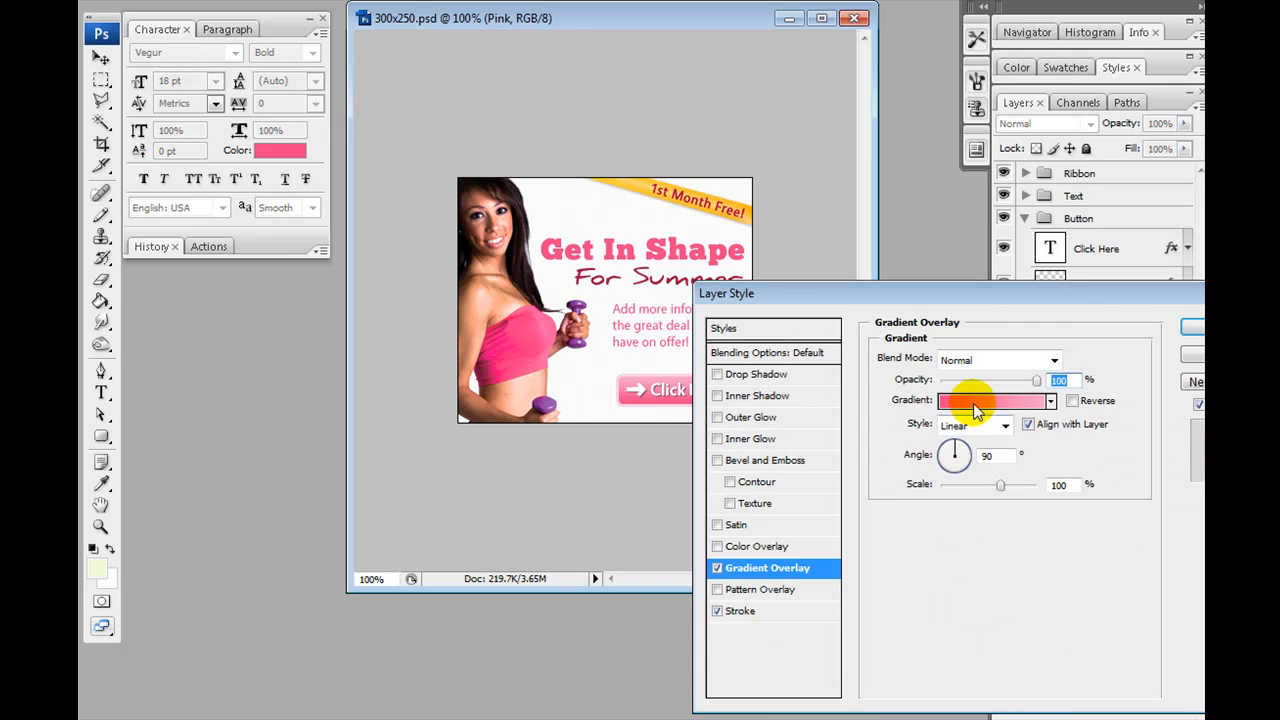
left_click(971, 400)
scroll(900, 384, "down", 5)
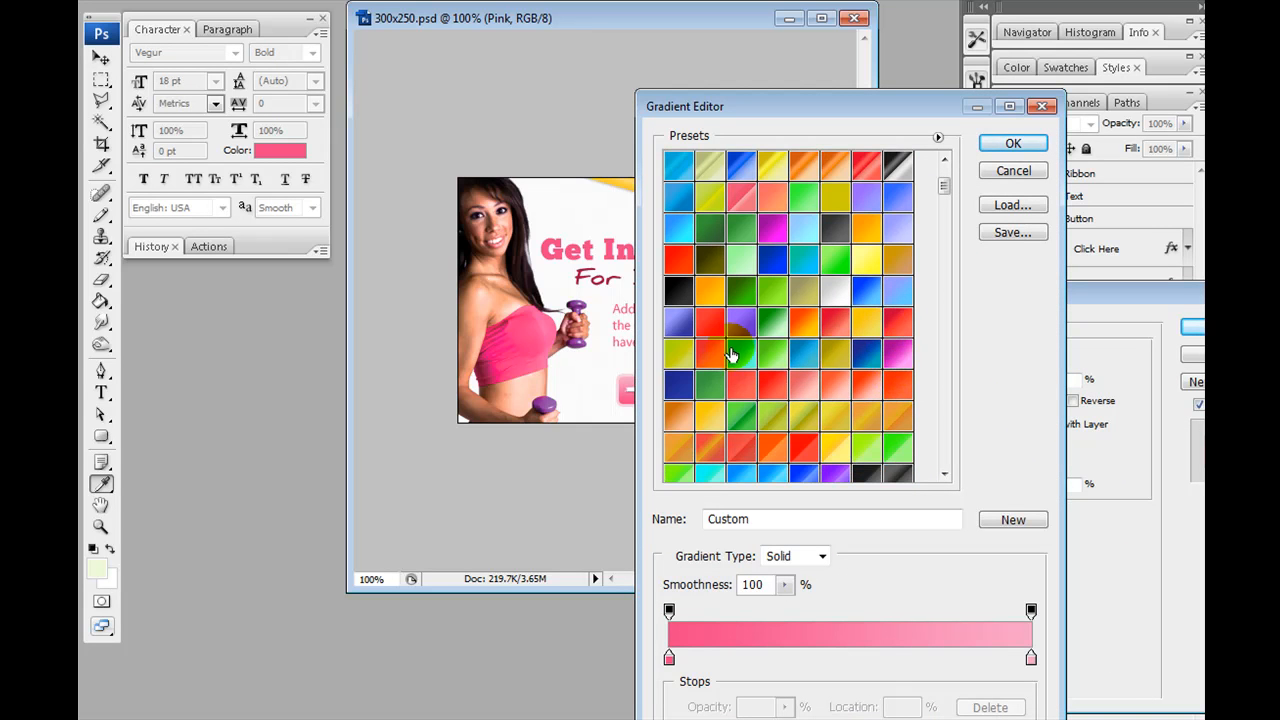
left_click(741, 319)
left_click_drag(845, 107, 526, 184)
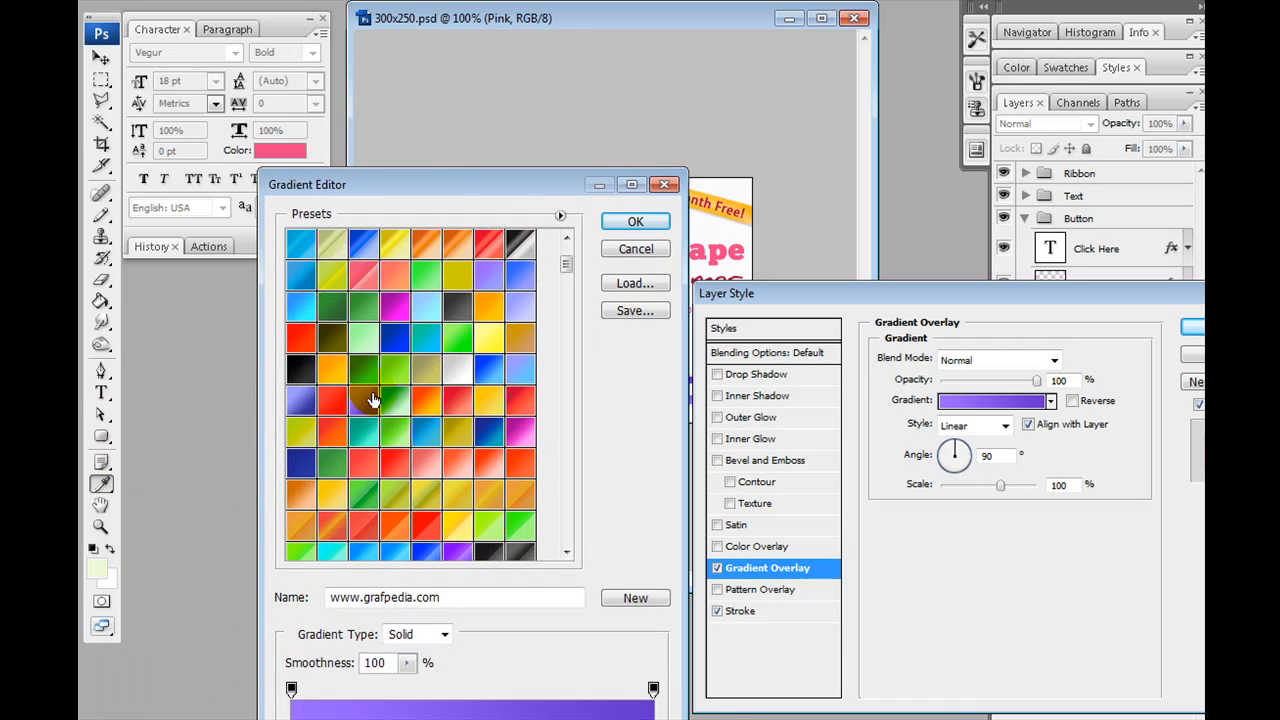
left_click(635, 221)
- Compare the button's purple gradient in both directions and apply the Gradient Overlay with Reverse enabled
left_click_drag(935, 294, 590, 450)
left_click(735, 560)
left_click(735, 561)
left_click(735, 562)
left_click(735, 562)
left_click(735, 563)
left_click(735, 562)
left_click(735, 562)
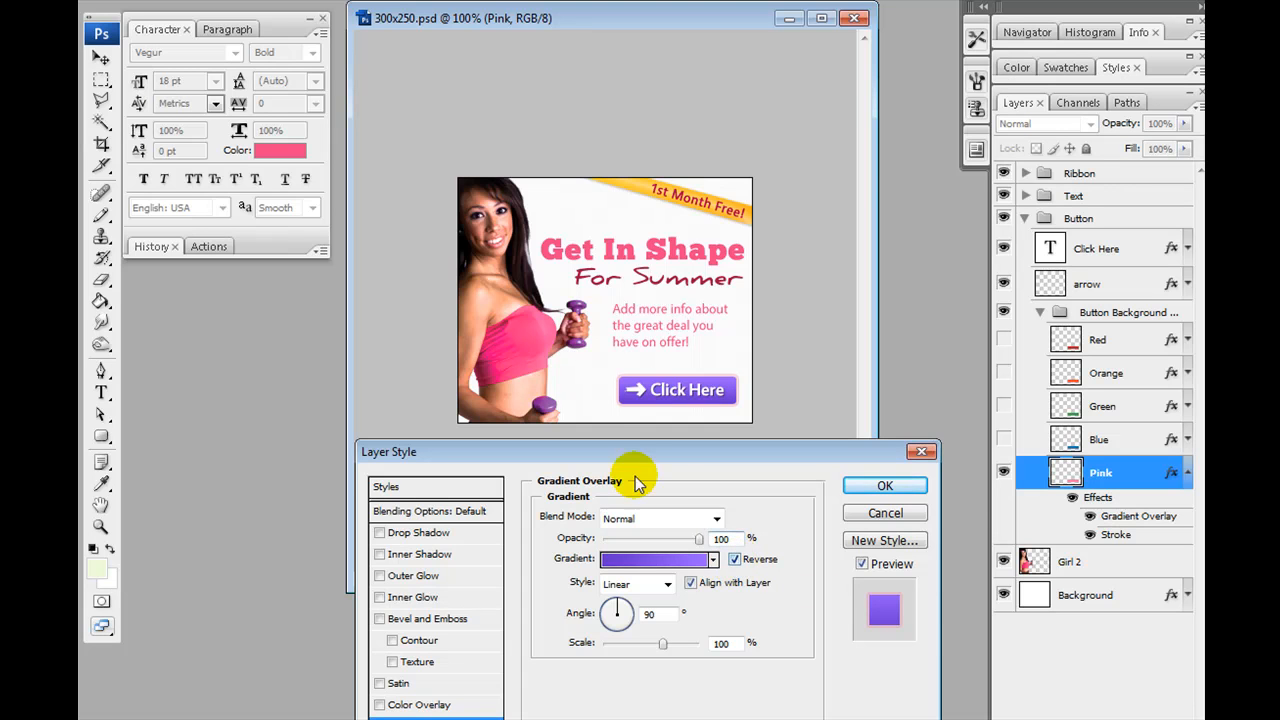
left_click(920, 490)
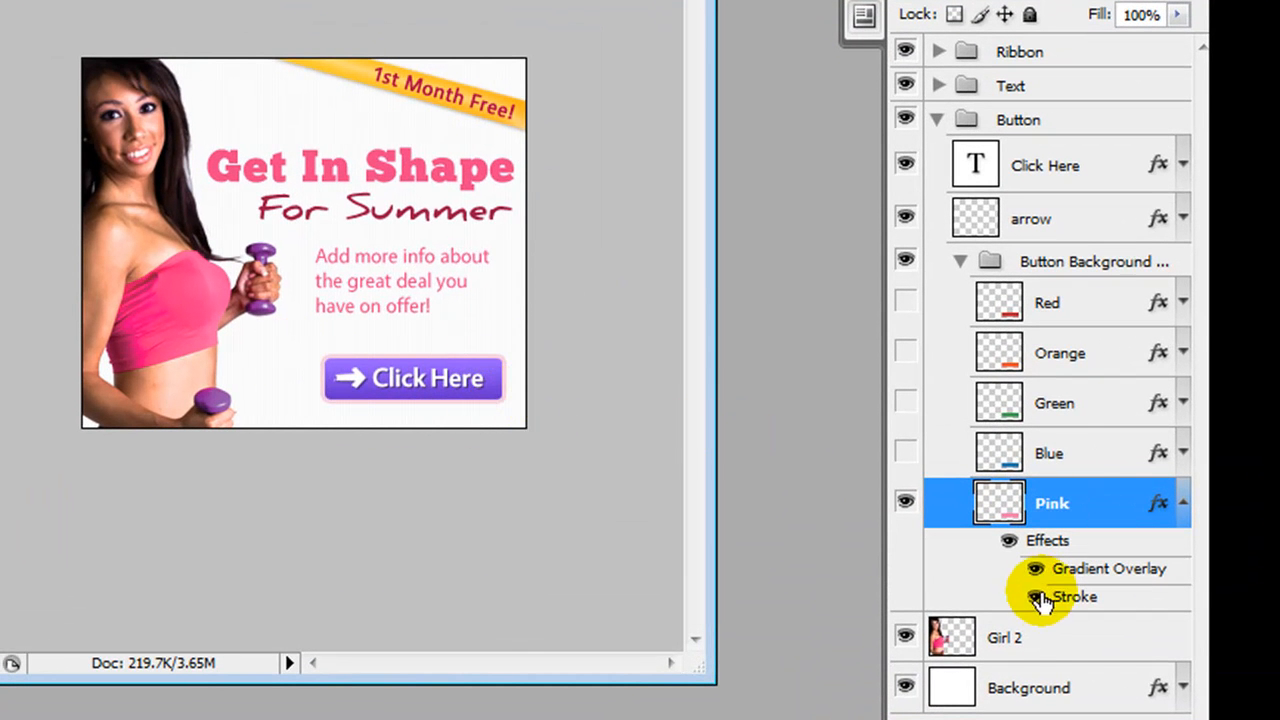
- Set the Pink button layer's stroke colour to purple 925ff8, sampled from the button, and apply the style
double_click(1078, 600)
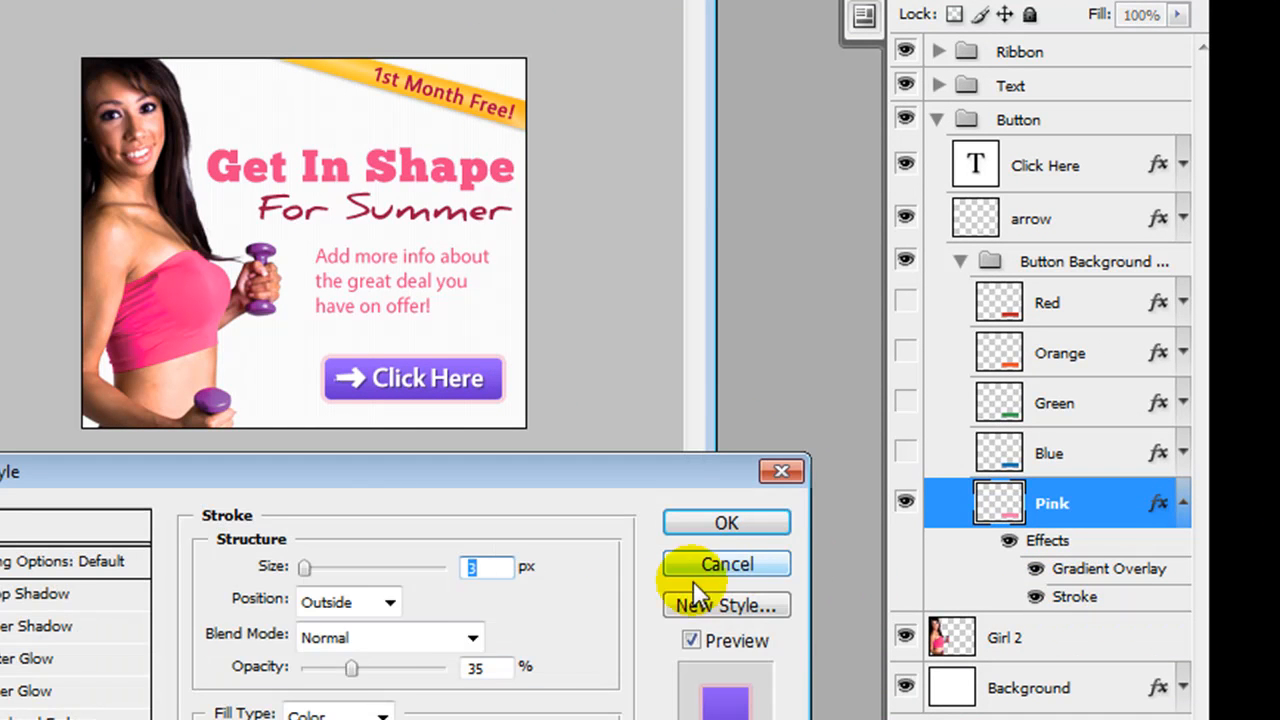
left_click(268, 718)
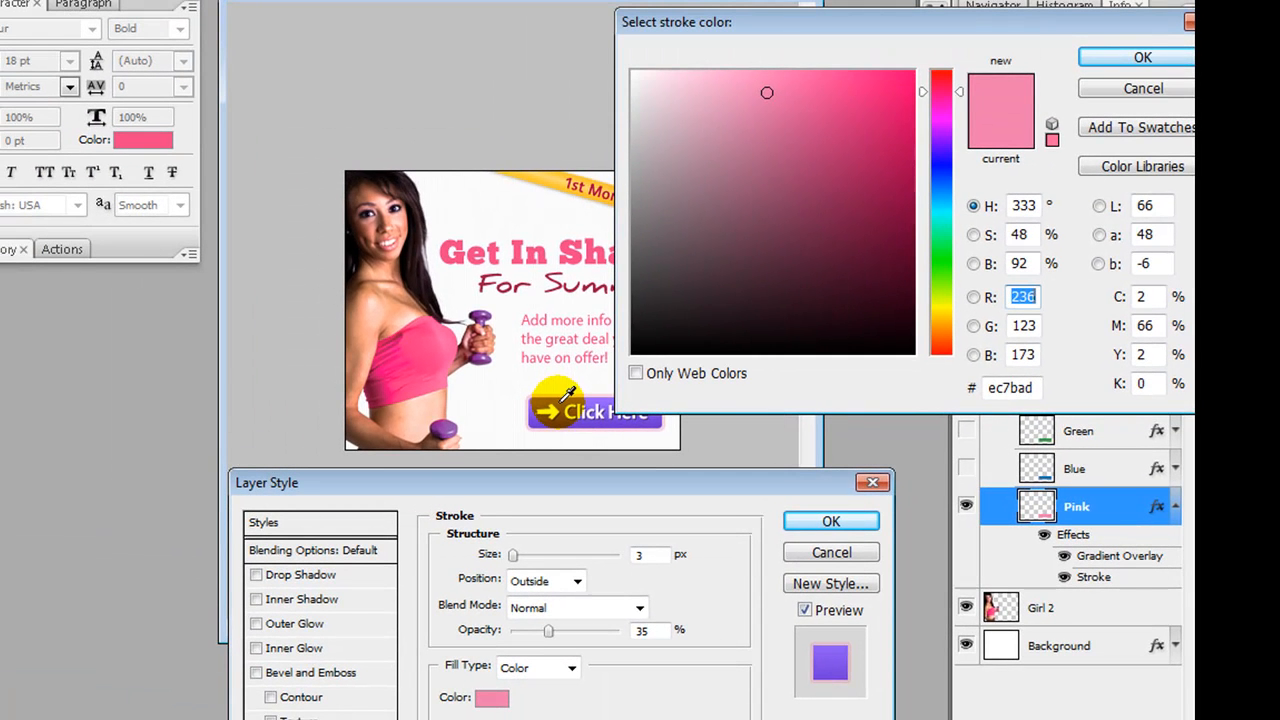
left_click(370, 362)
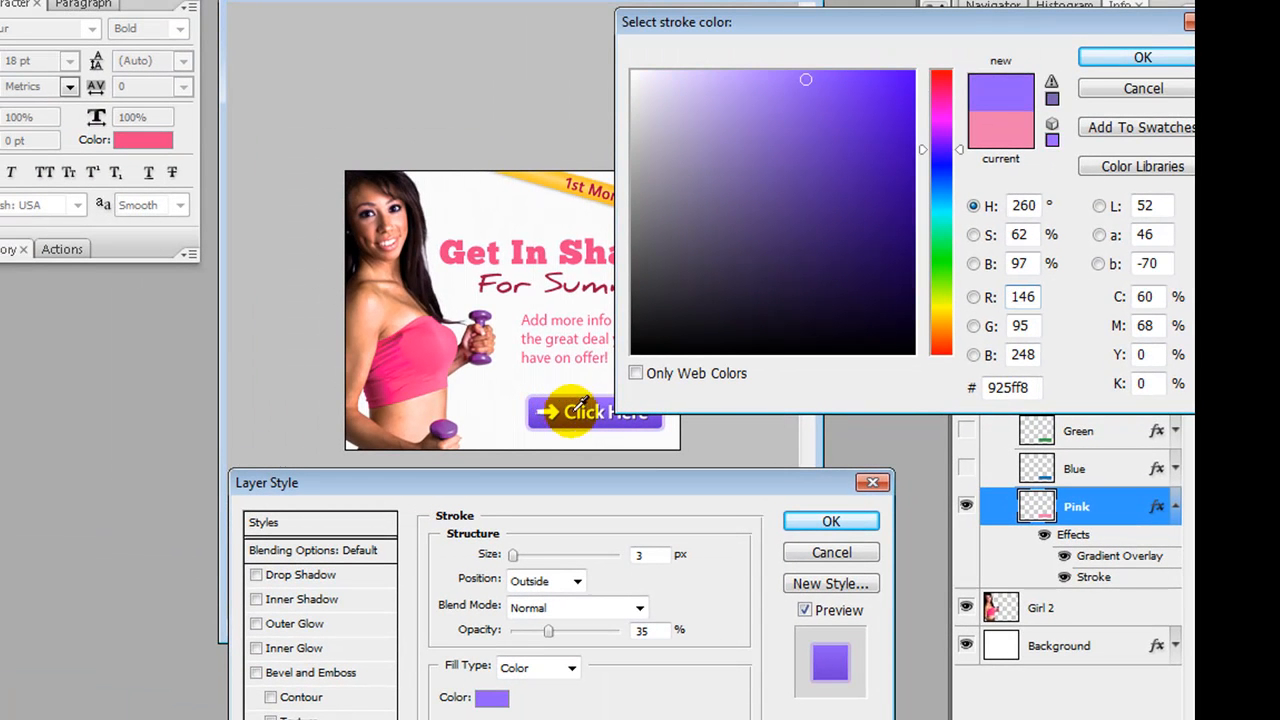
left_click(1100, 55)
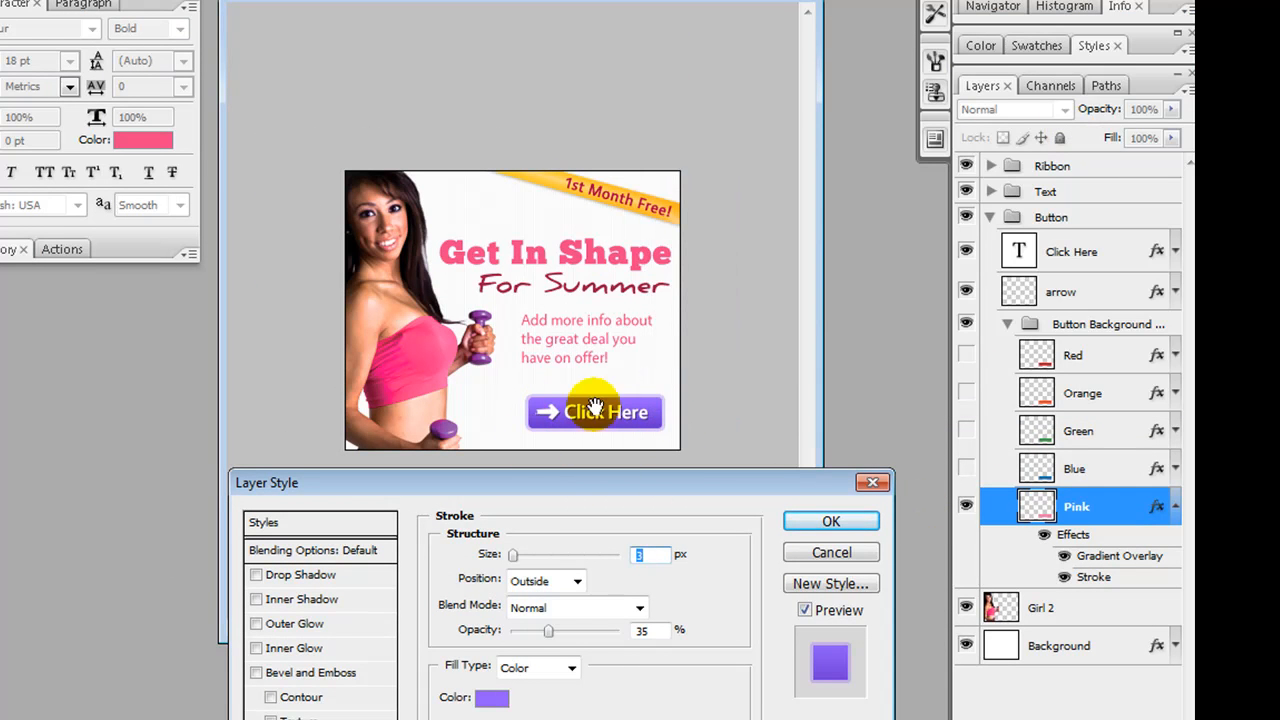
left_click(830, 522)
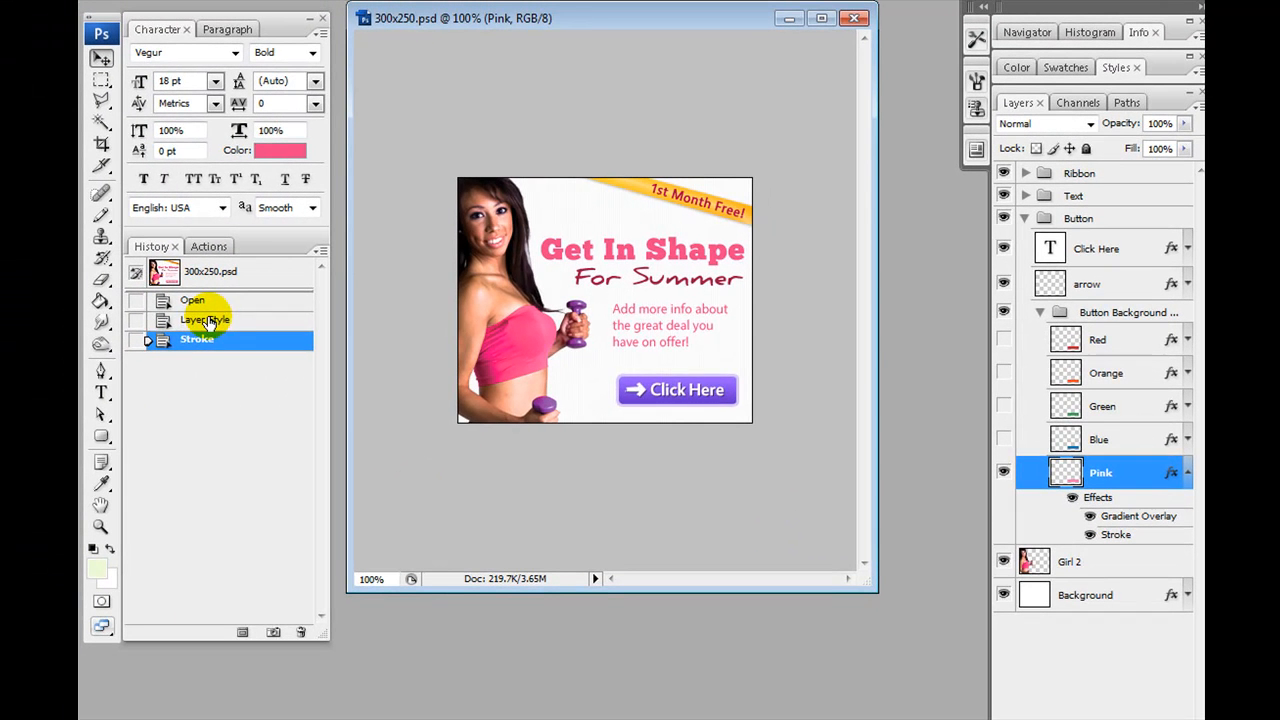
- Step back through the document history to the Open state, undoing the stroke and gradient changes
left_click(62, 331)
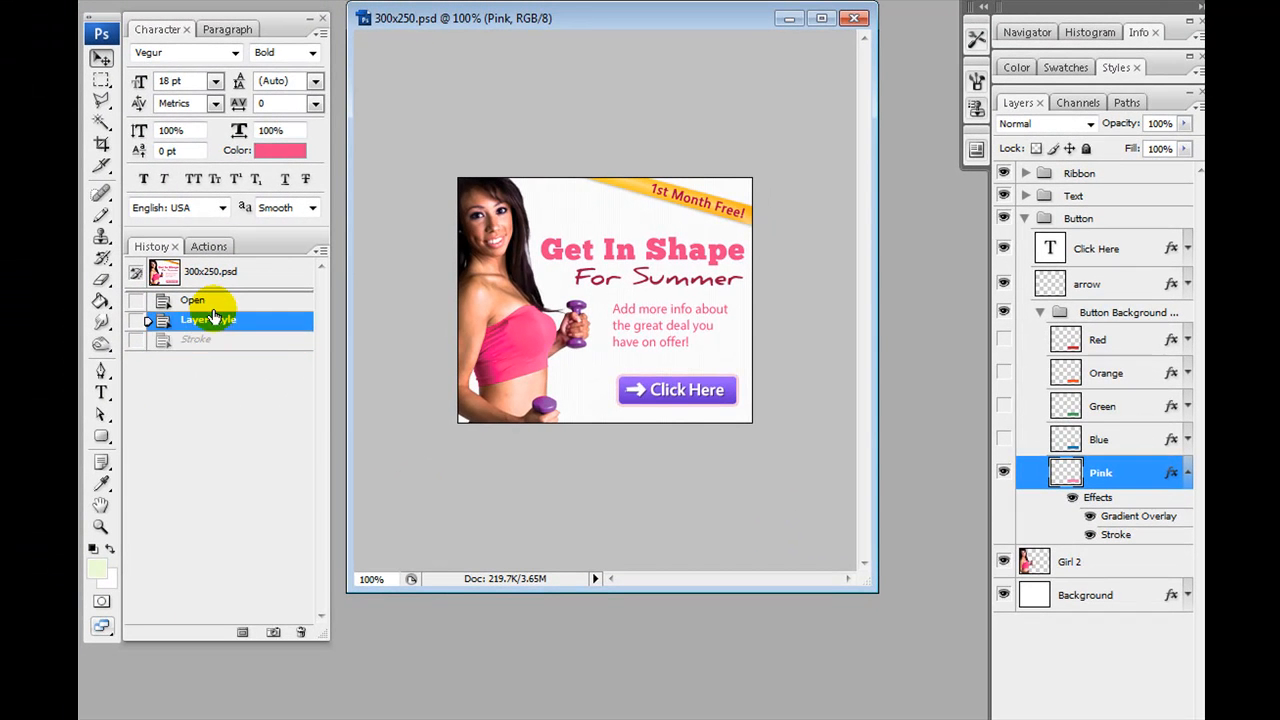
left_click(48, 310)
left_click(240, 272)
left_click(244, 300)
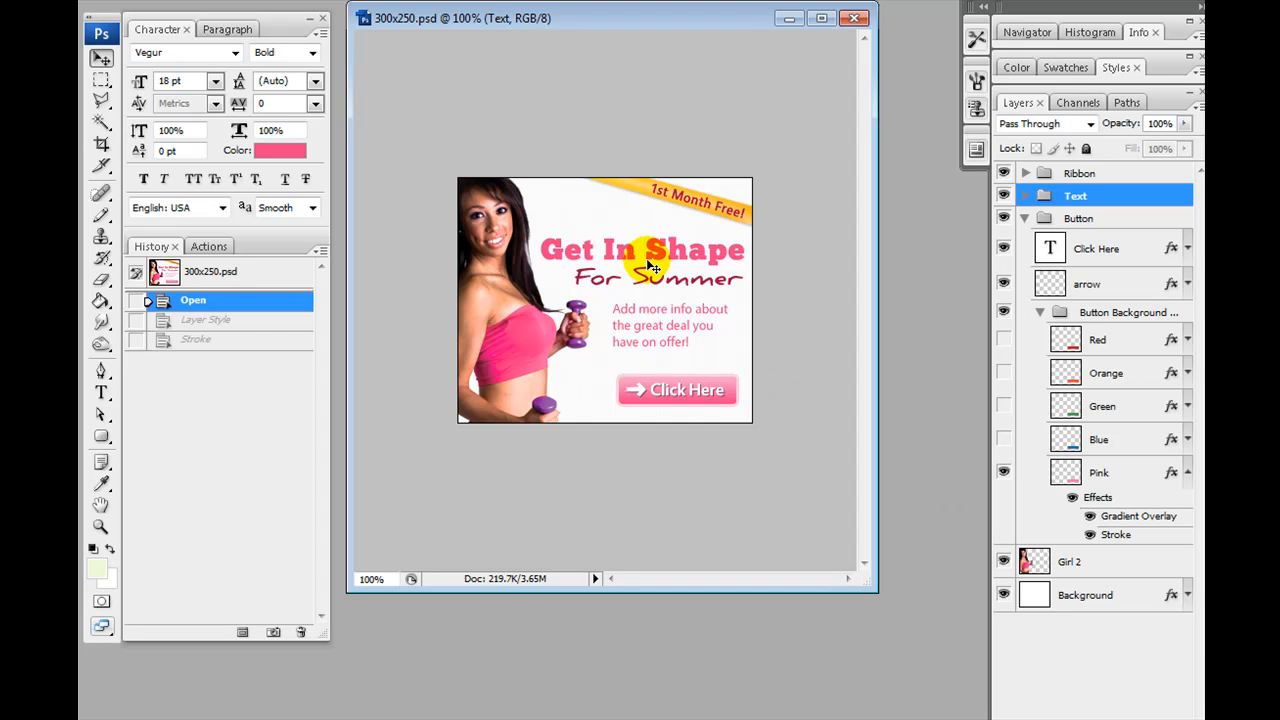
- Enter text editing on the "Get In Shape" headline with the Type tool, and commit it by switching to the Move tool
key("t")
left_click(600, 248)
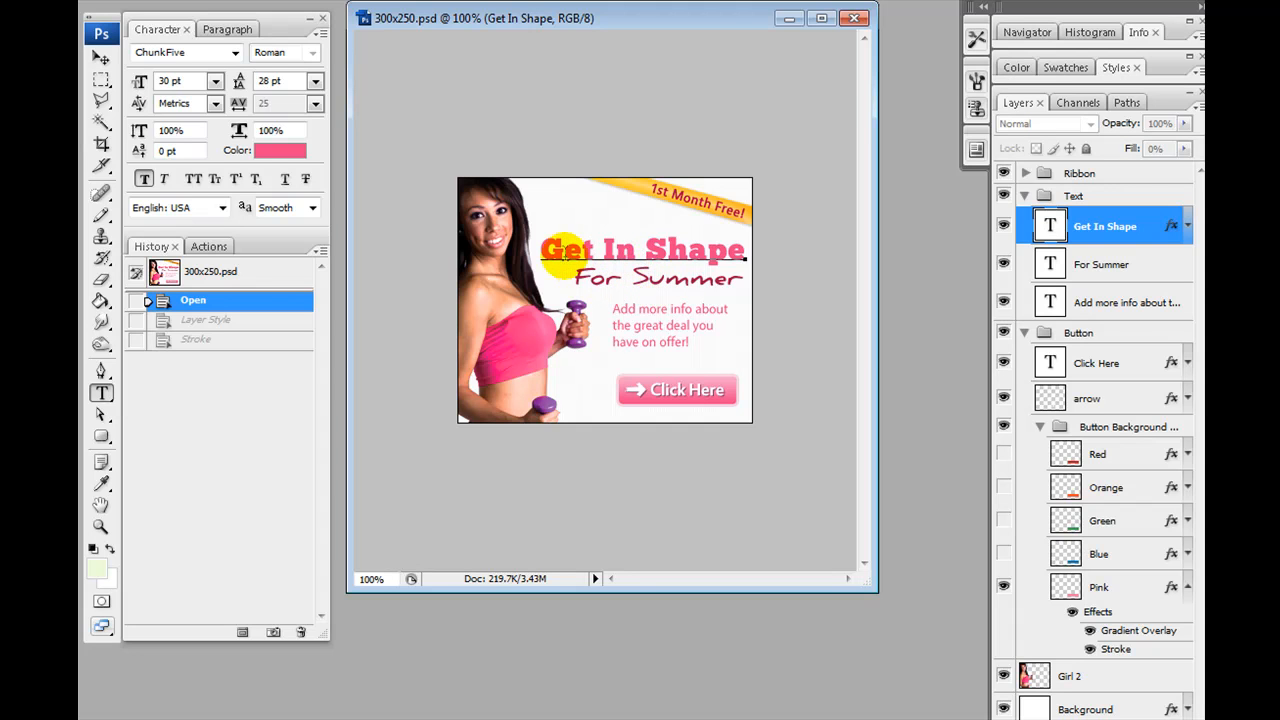
left_click(101, 58)
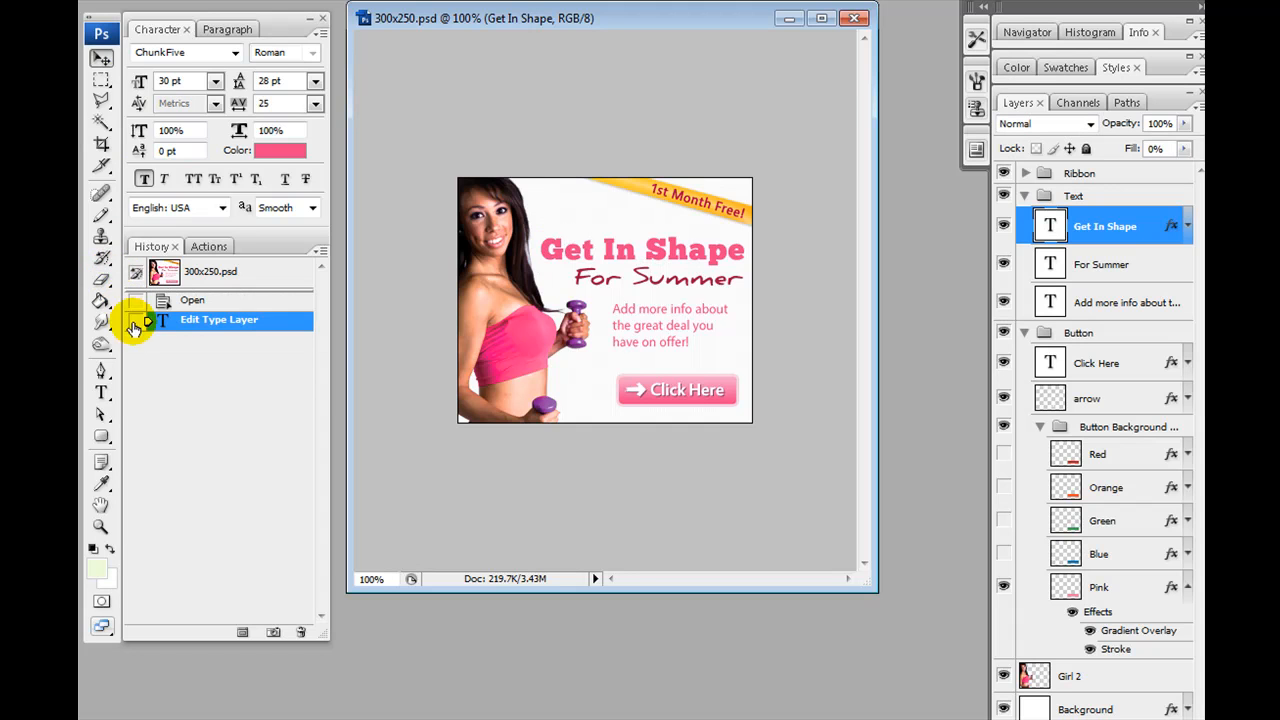
- Replace the "Get In Shape" headline text with "Join The Diet" and commit the edit
left_click(101, 395)
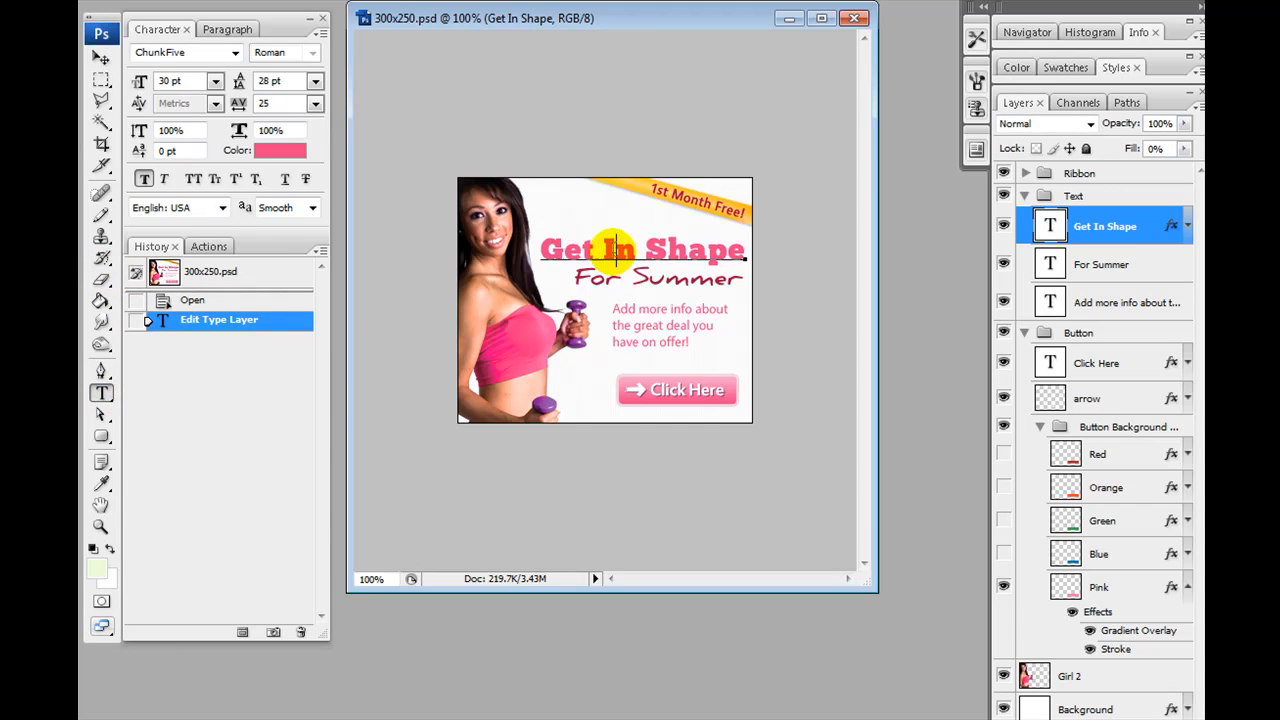
left_click(612, 248)
left_click_drag(540, 250, 740, 256)
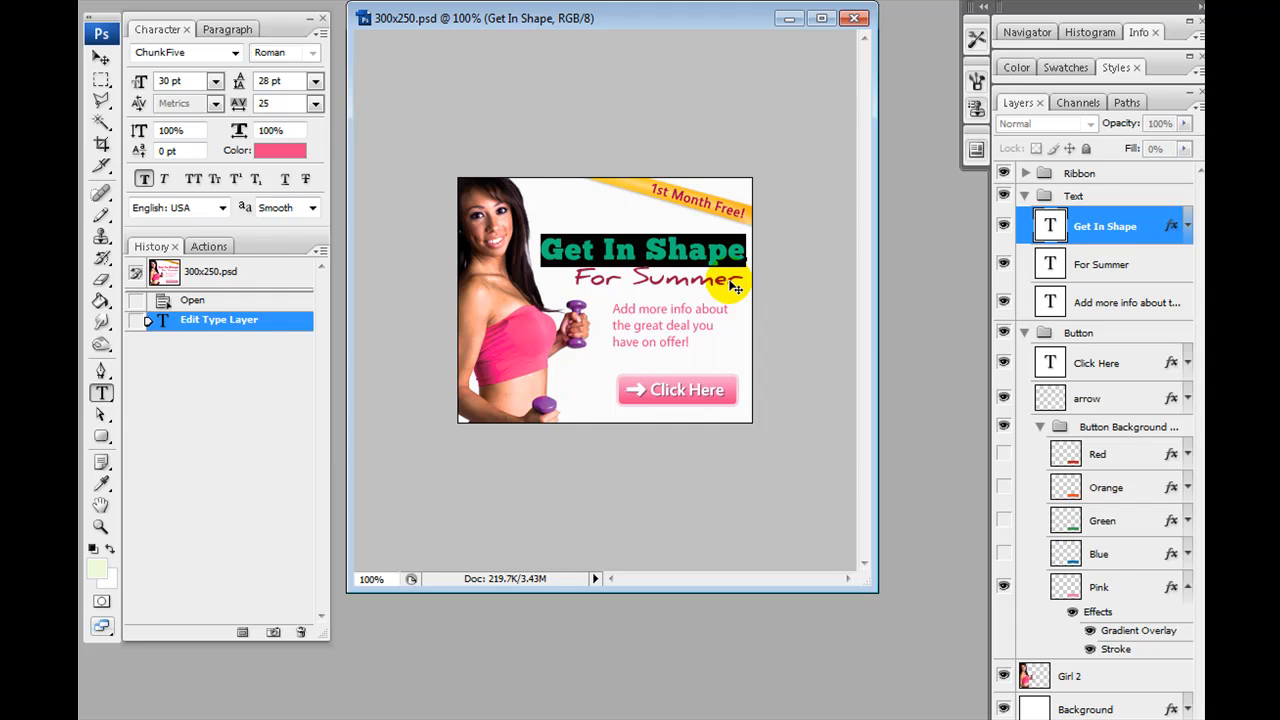
type("Join")
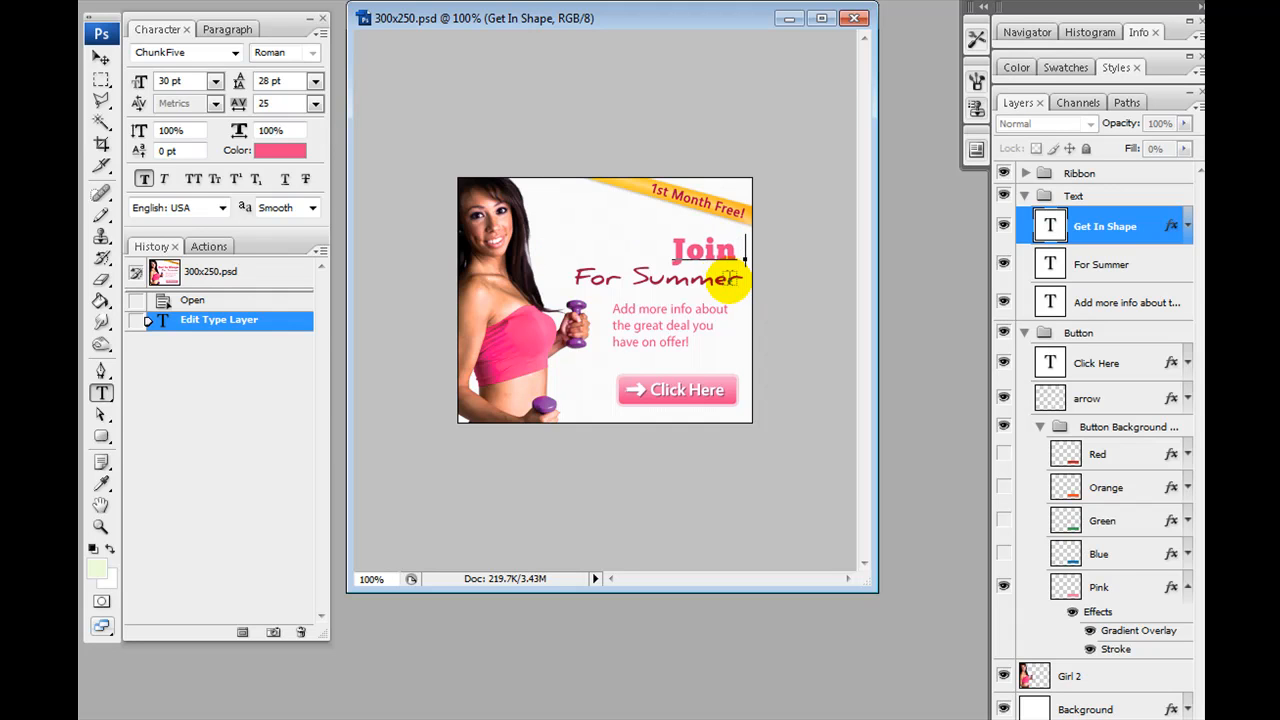
type(" The Diet")
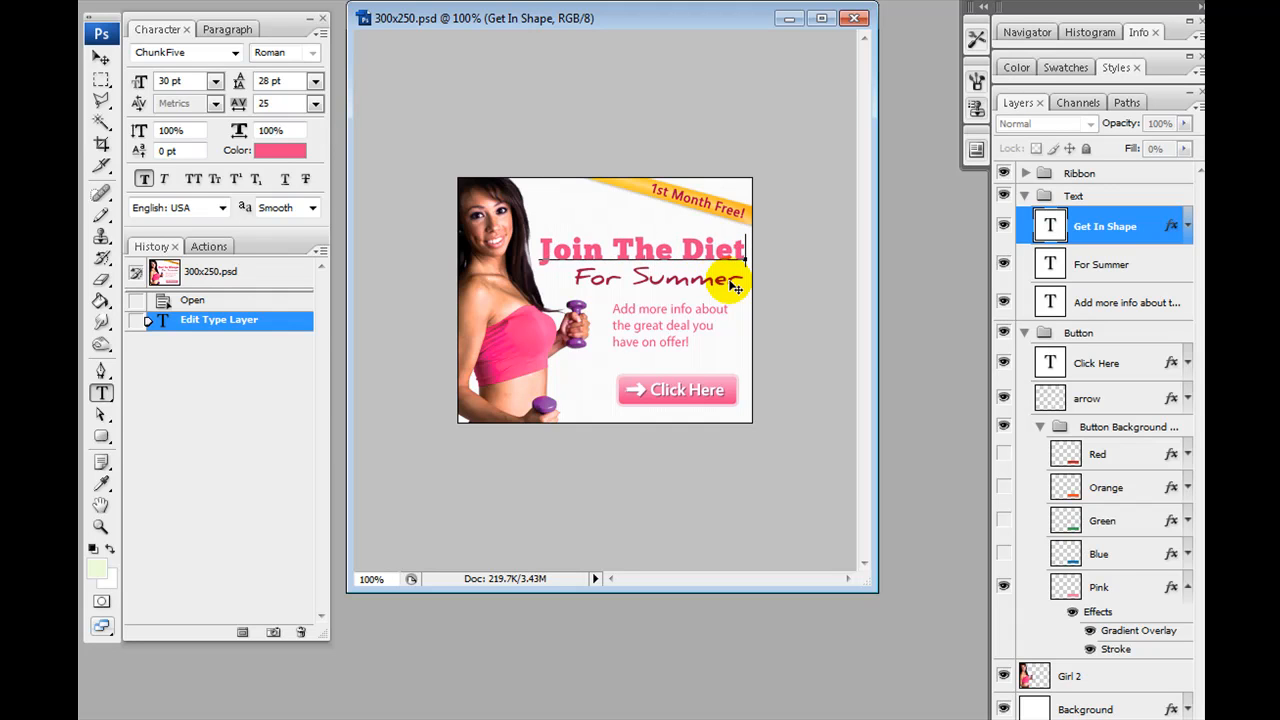
left_click(100, 58)
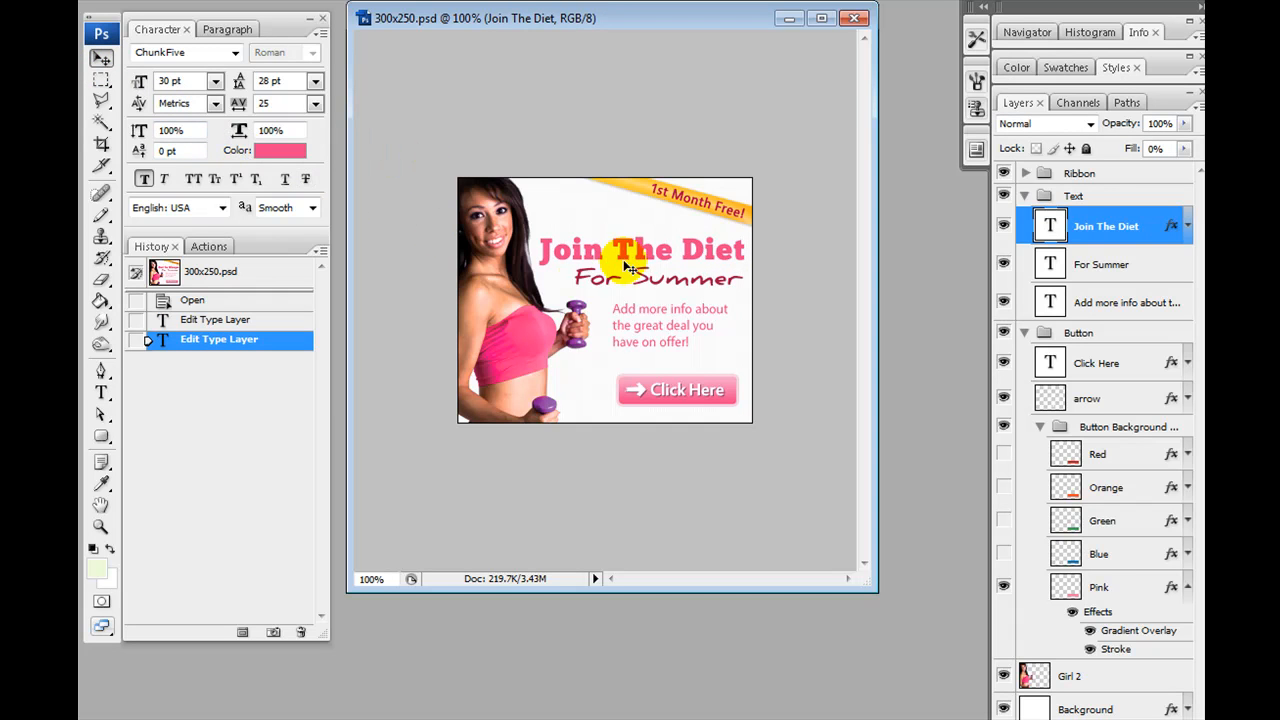
- Replace the "For Summer" text layer's wording with "REVOLUTION" in capitals and commit the edit
left_click(1078, 268)
left_click(1080, 226)
left_click(1088, 268)
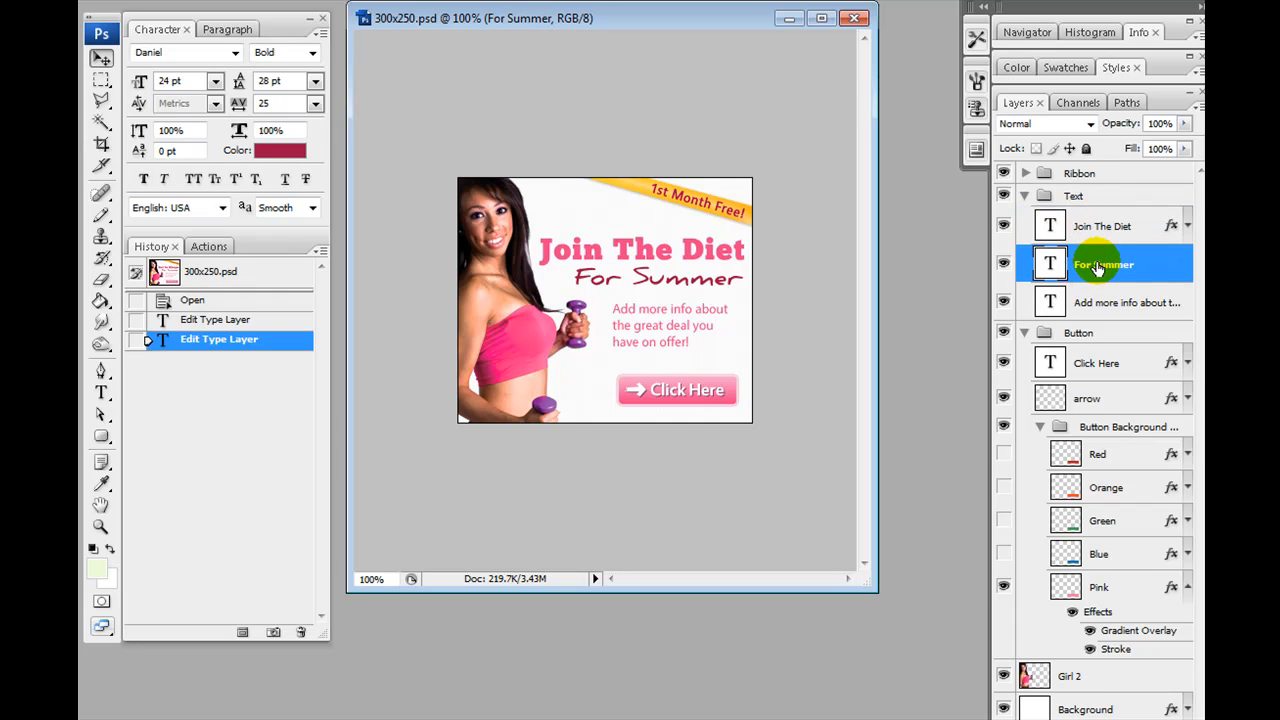
key("t")
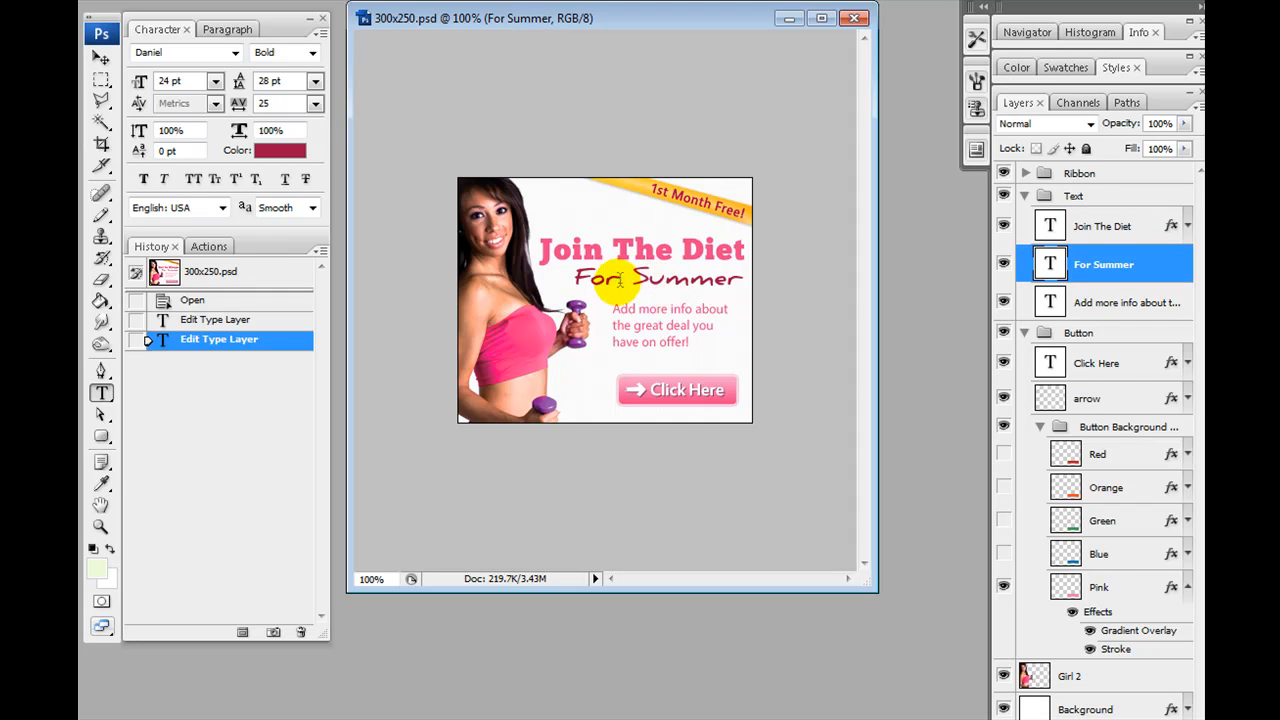
left_click_drag(578, 278, 750, 290)
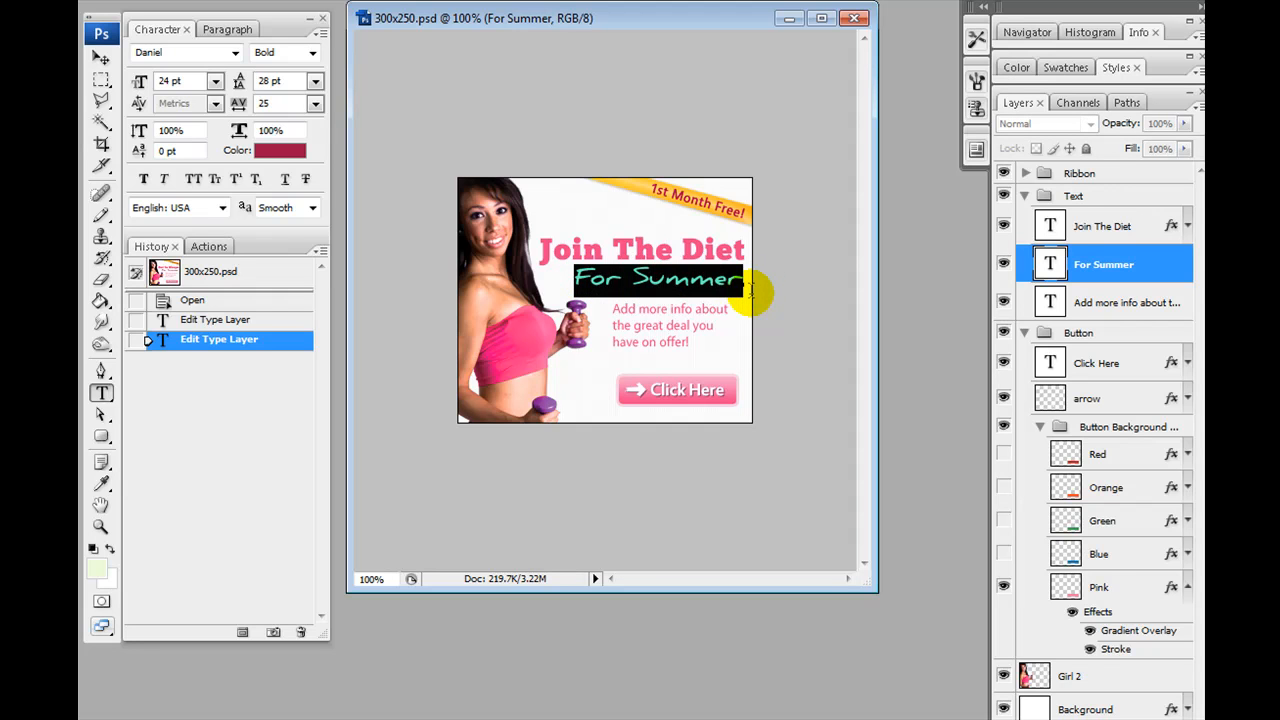
type("REv")
key("BackSpace")
key("BackSpace")
type("EVOLUTION")
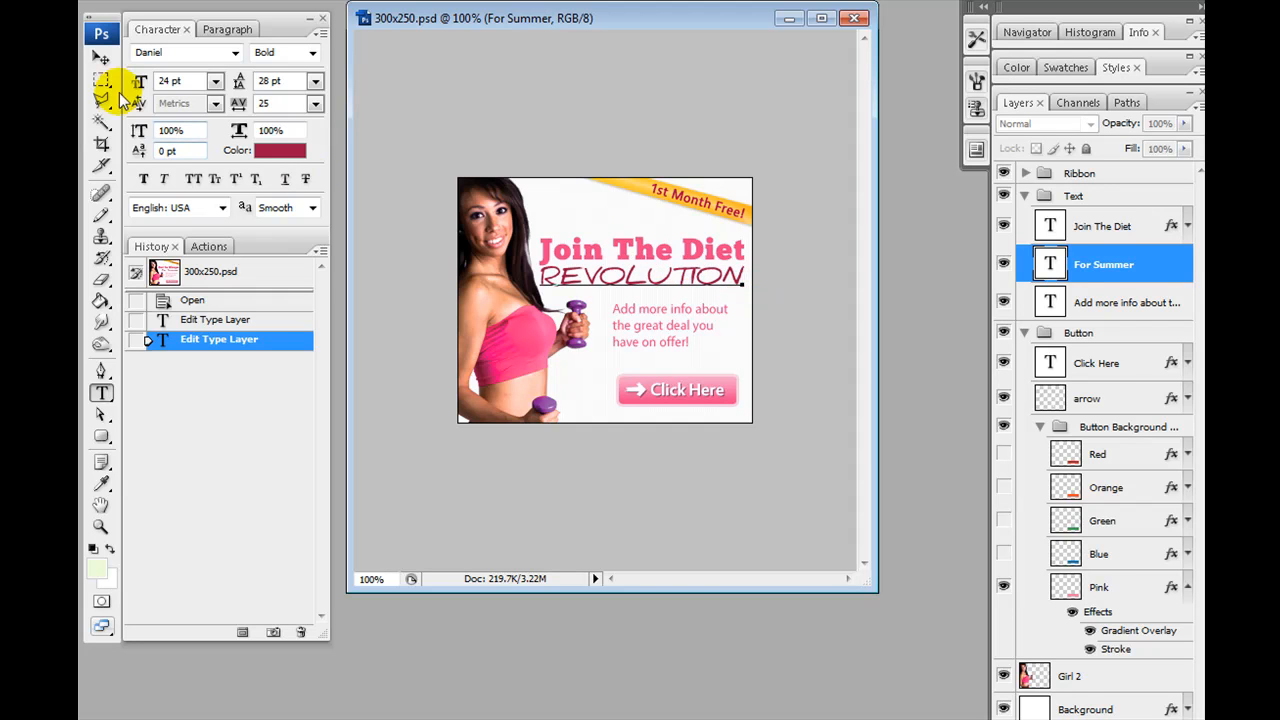
left_click(101, 58)
- Set the font size of the REVOLUTION text layer to 21 pt
left_click(215, 81)
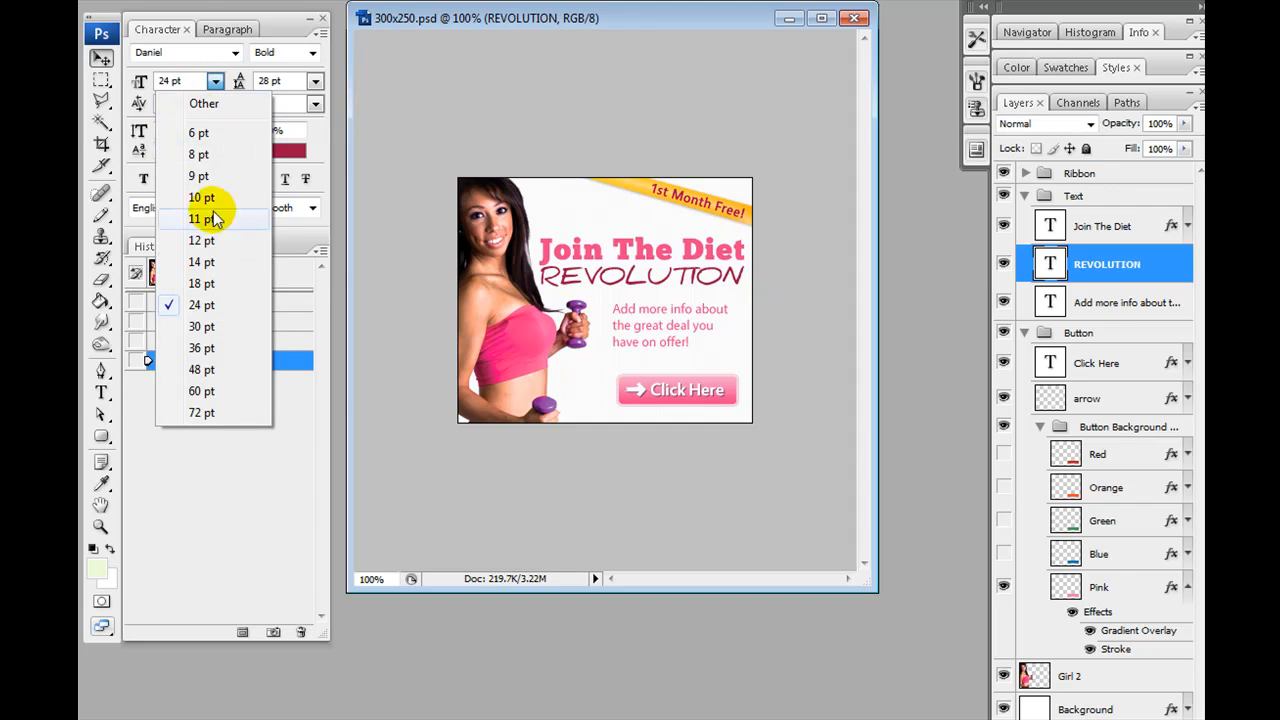
left_click(212, 81)
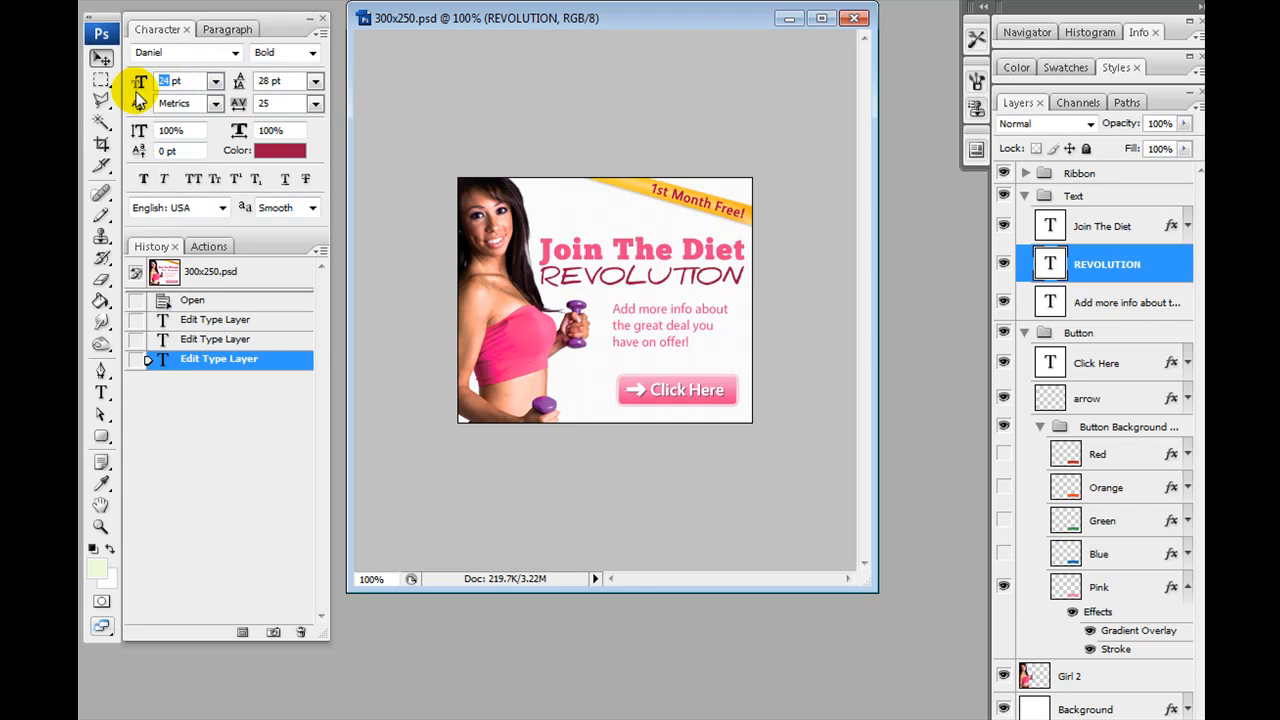
type("21")
key("Return")
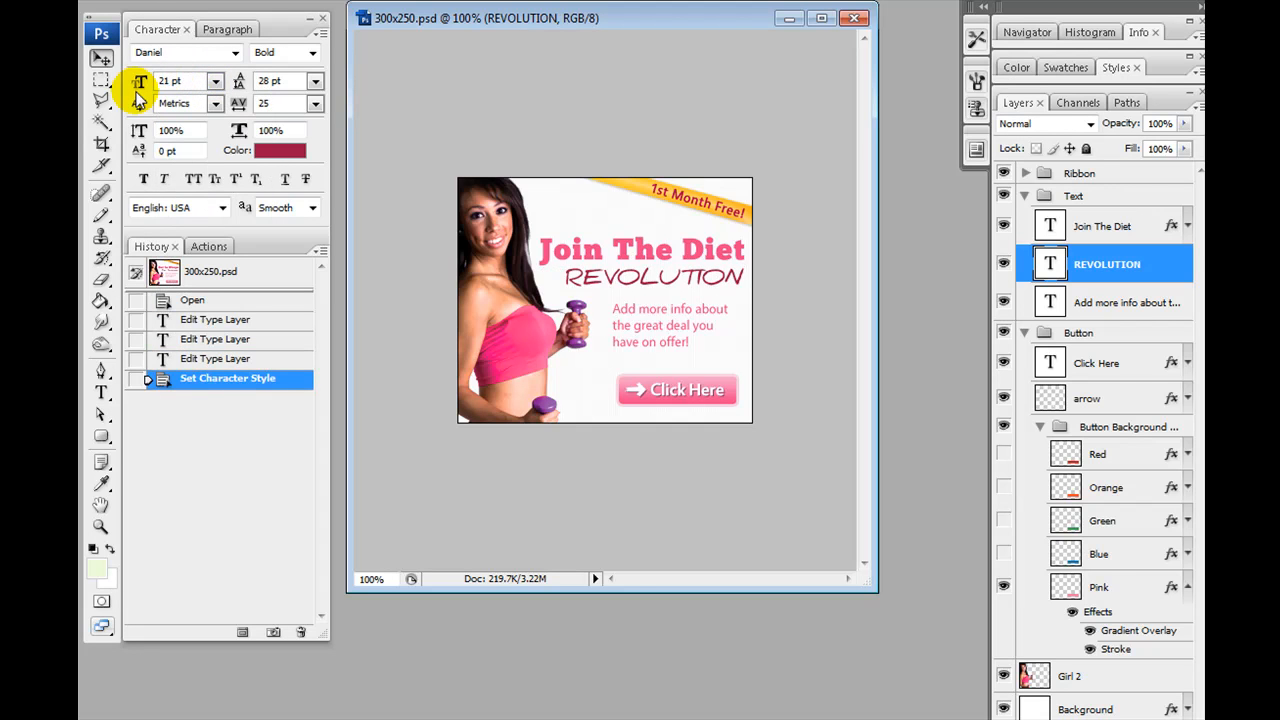
- Set the font size of the "Join The Diet" headline layer to 28 pt
left_click(1090, 228)
double_click(168, 81)
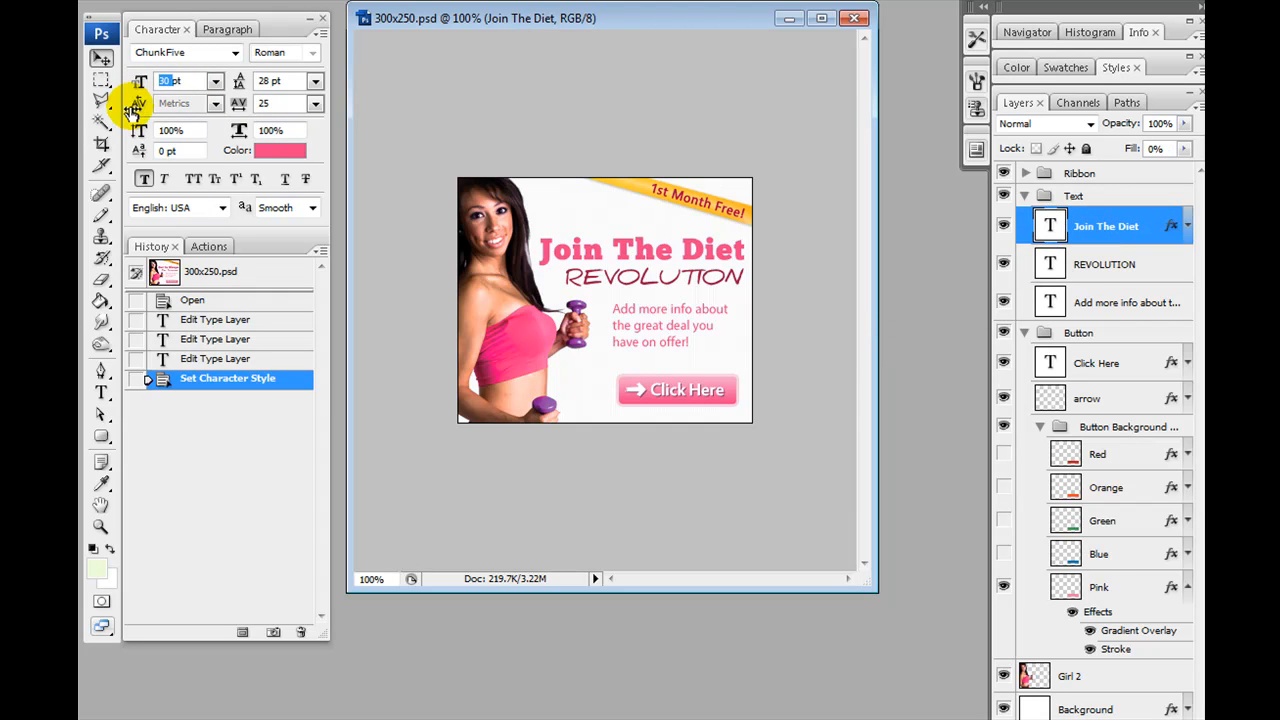
type("28")
key("Return")
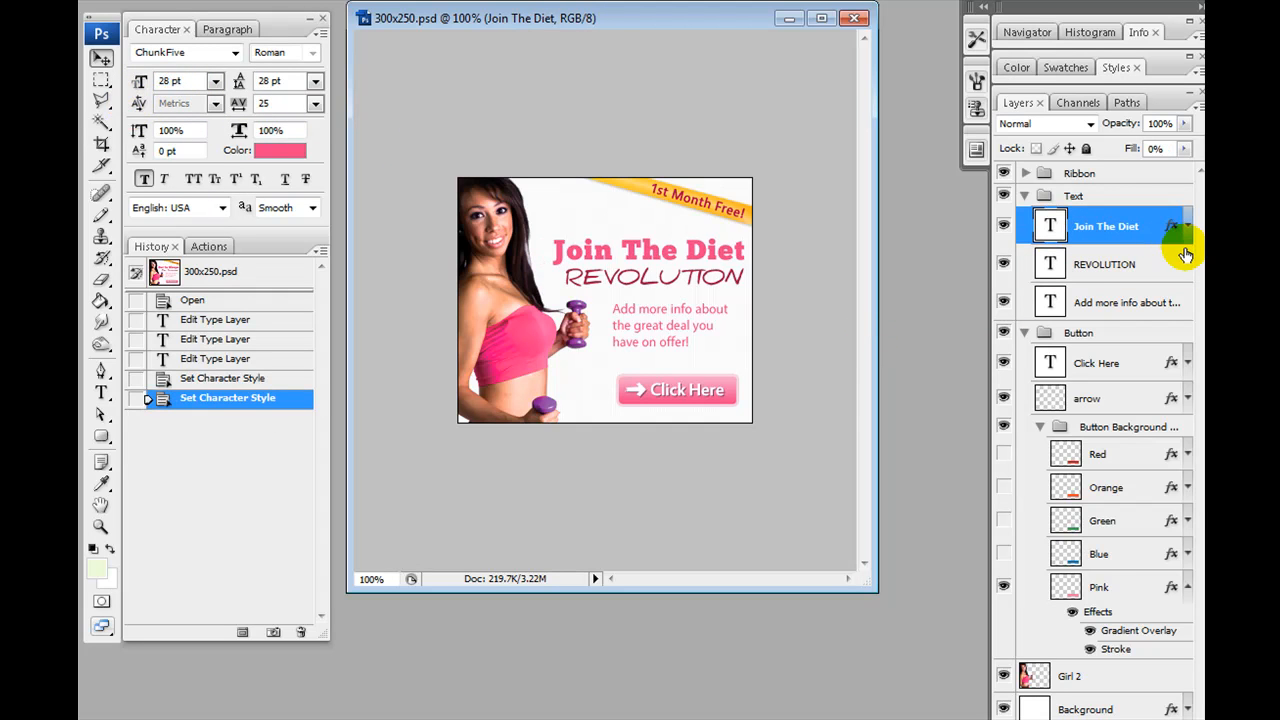
- Reduce the REVOLUTION text layer's font size to 20 pt
left_click(1020, 262)
double_click(170, 81)
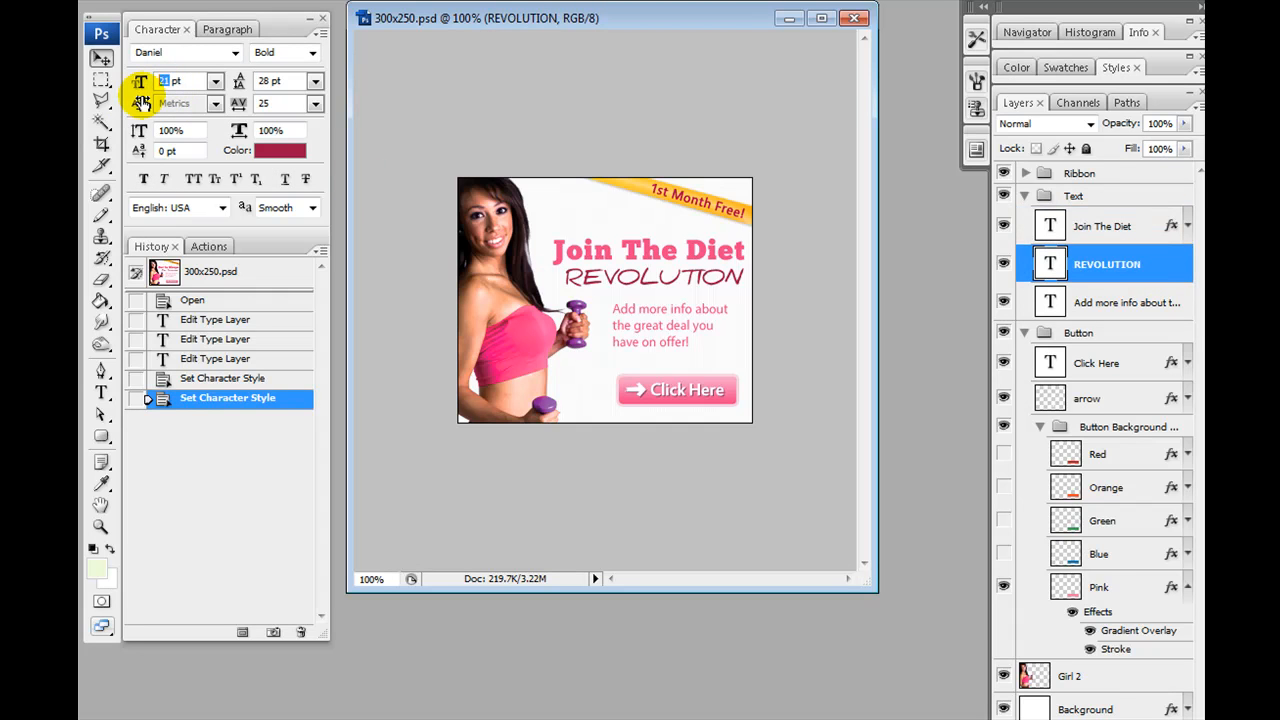
key("BackSpace")
key("Return")
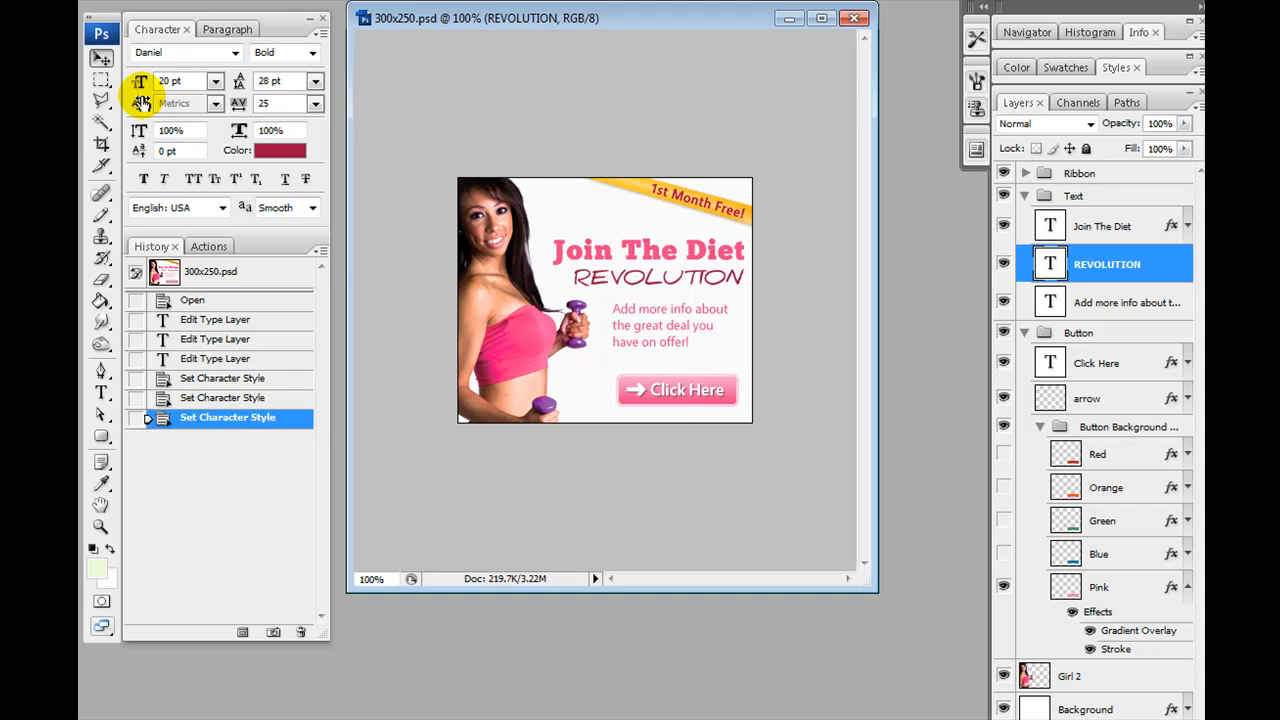
- Replace the "Add more info" paragraph with "Join Us This Summer For A New Diet Revolution!", keeping "Revolution!" whole on the third line
key("t")
left_click(650, 310)
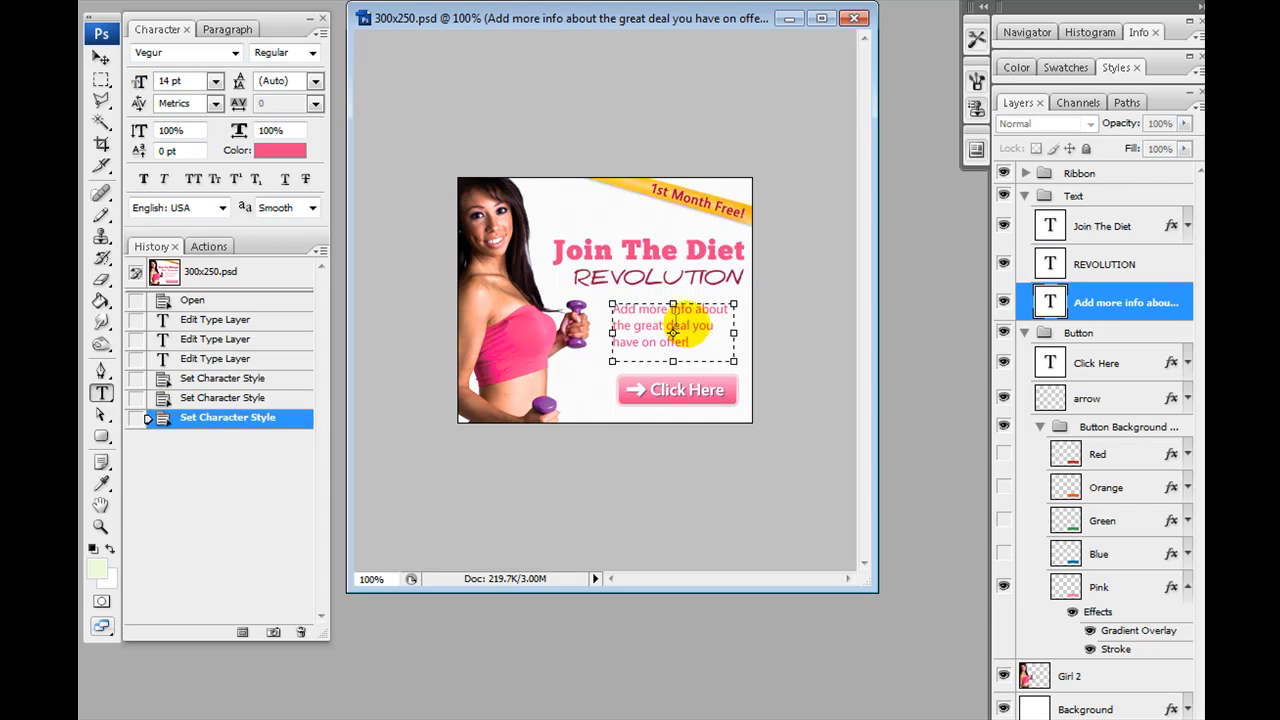
key("ctrl+a")
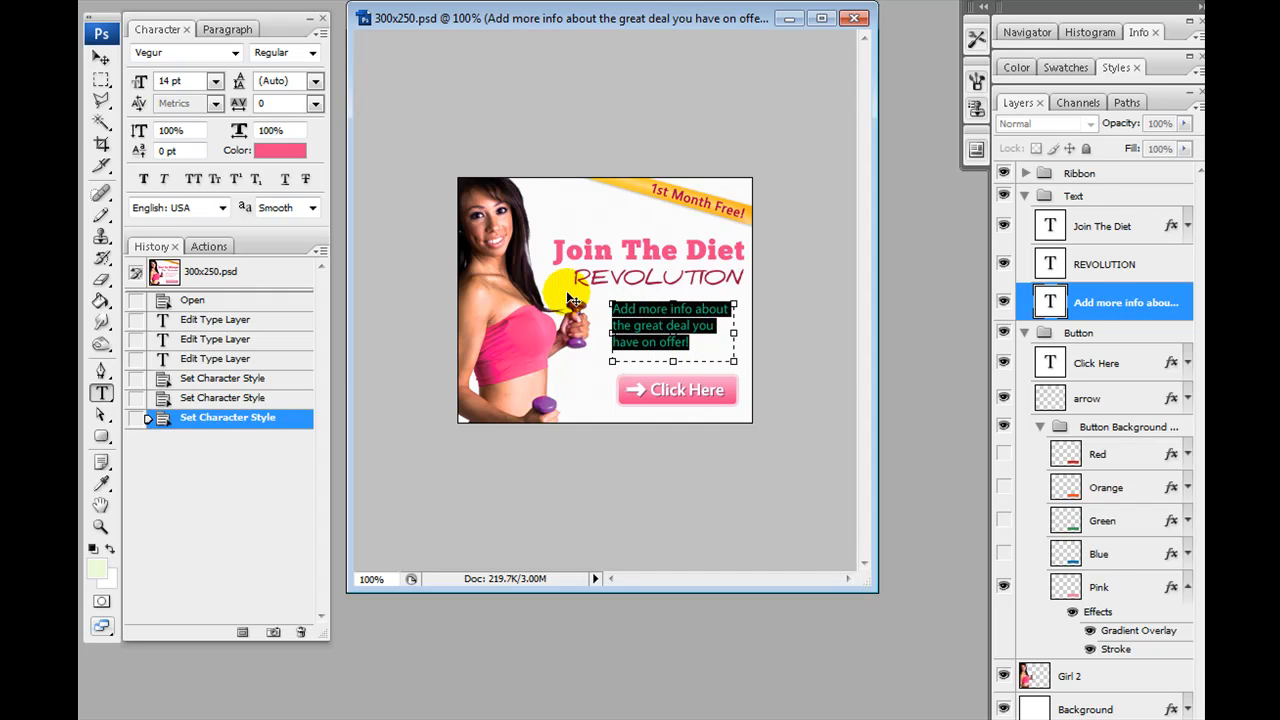
type("THIS")
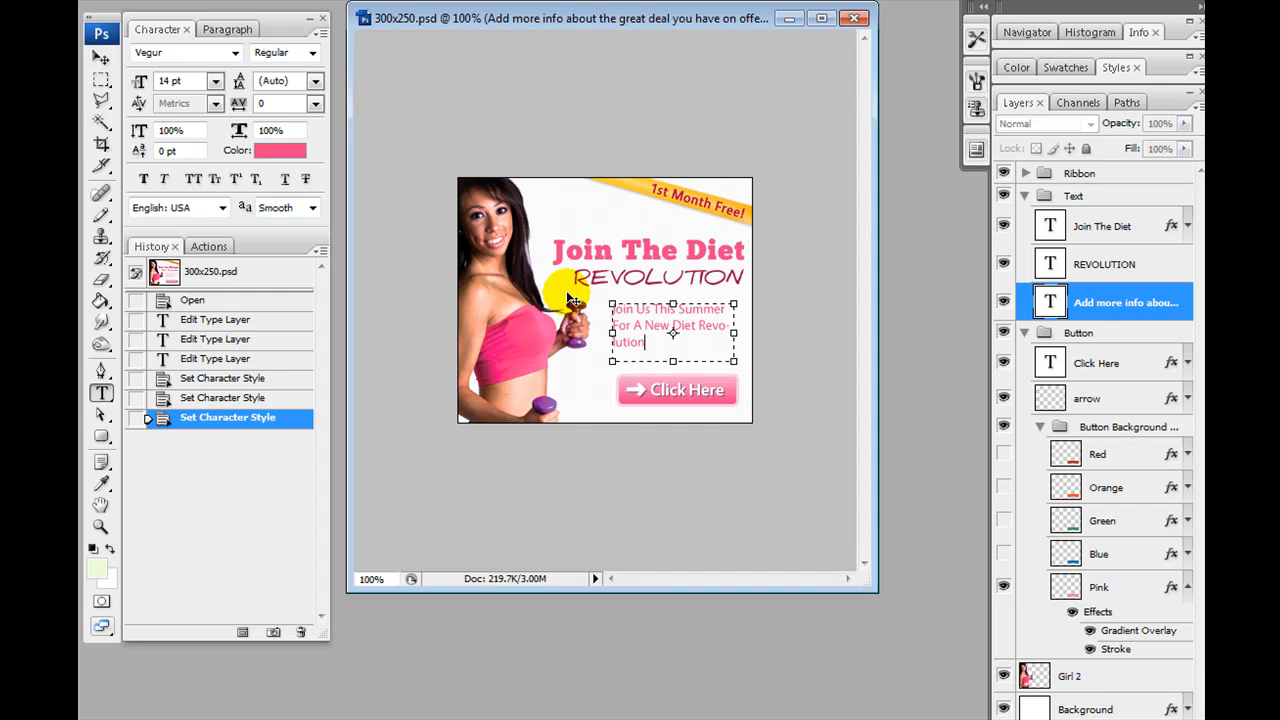
left_click(700, 322)
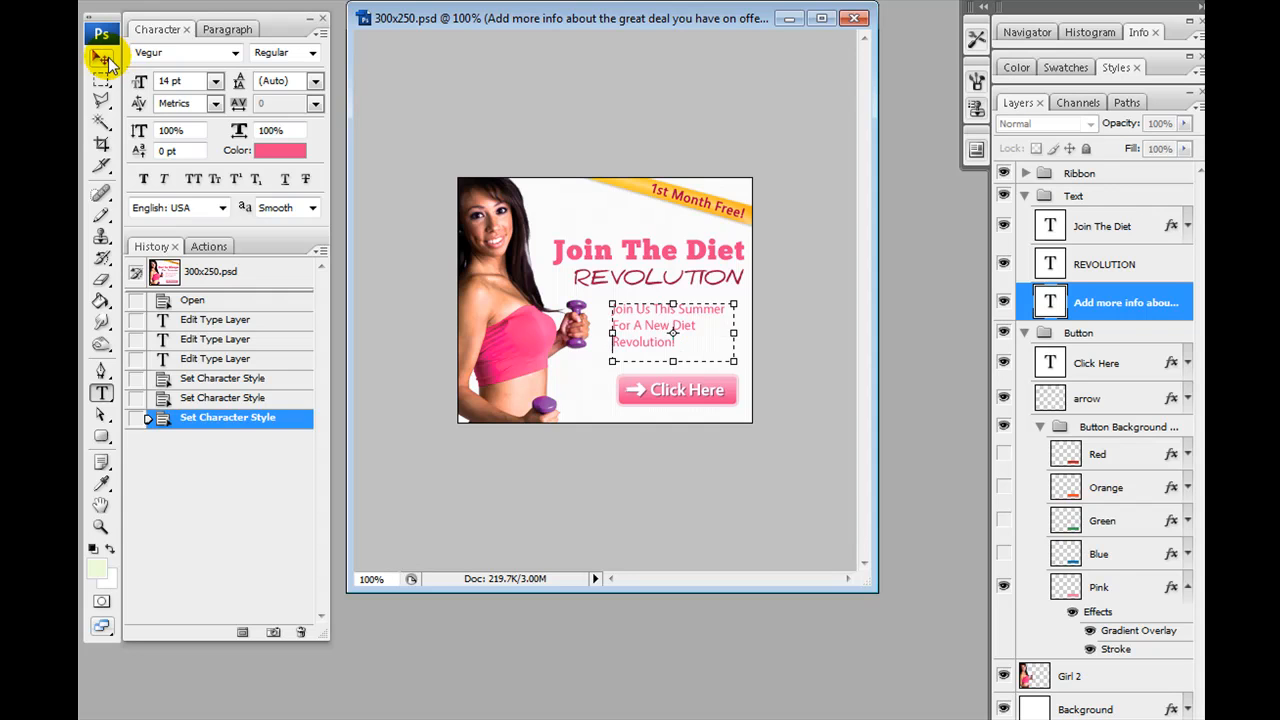
left_click(104, 60)
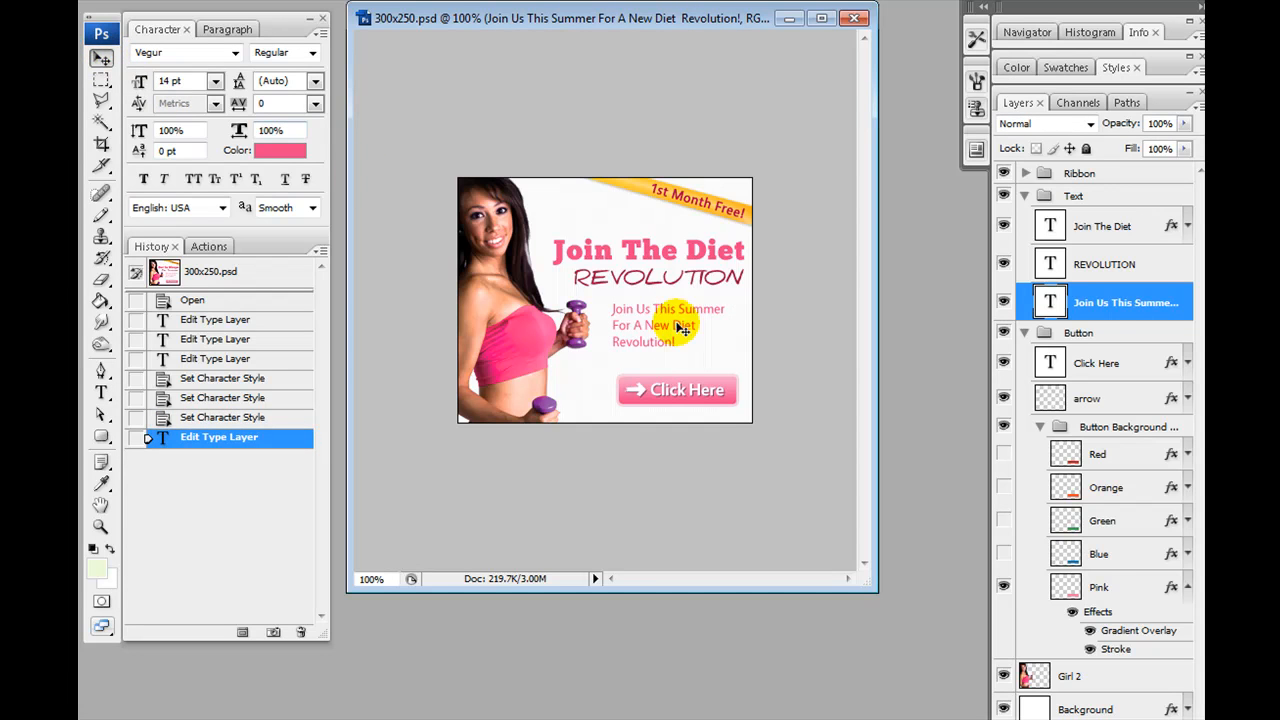
- Change the "Click Here" button text to "Learn More" and set its font size to 17 pt
left_click(1110, 300)
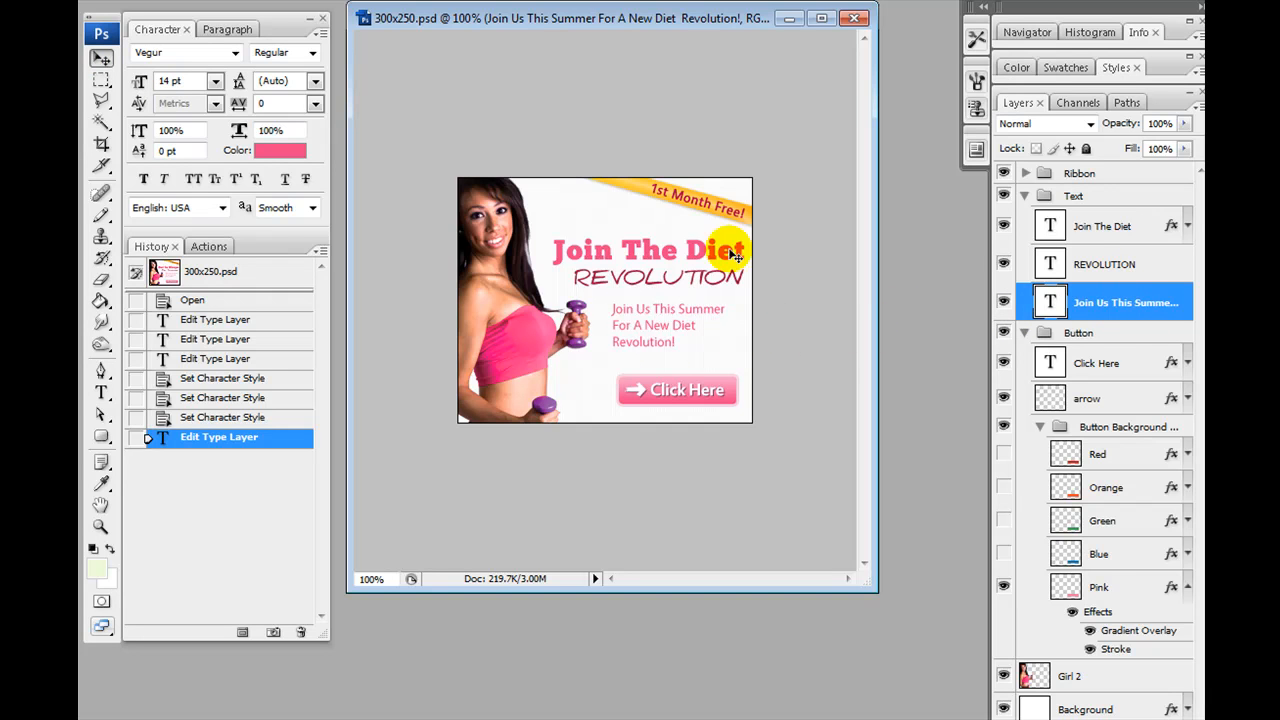
key("t")
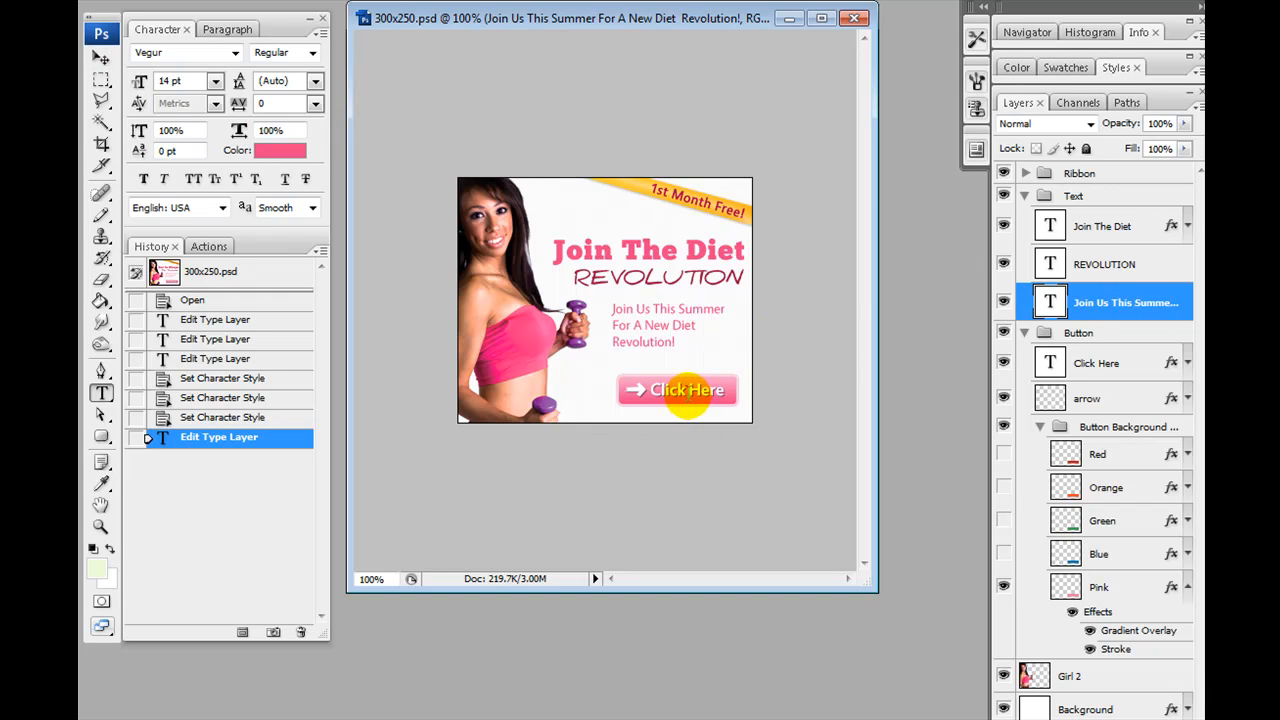
left_click(688, 392)
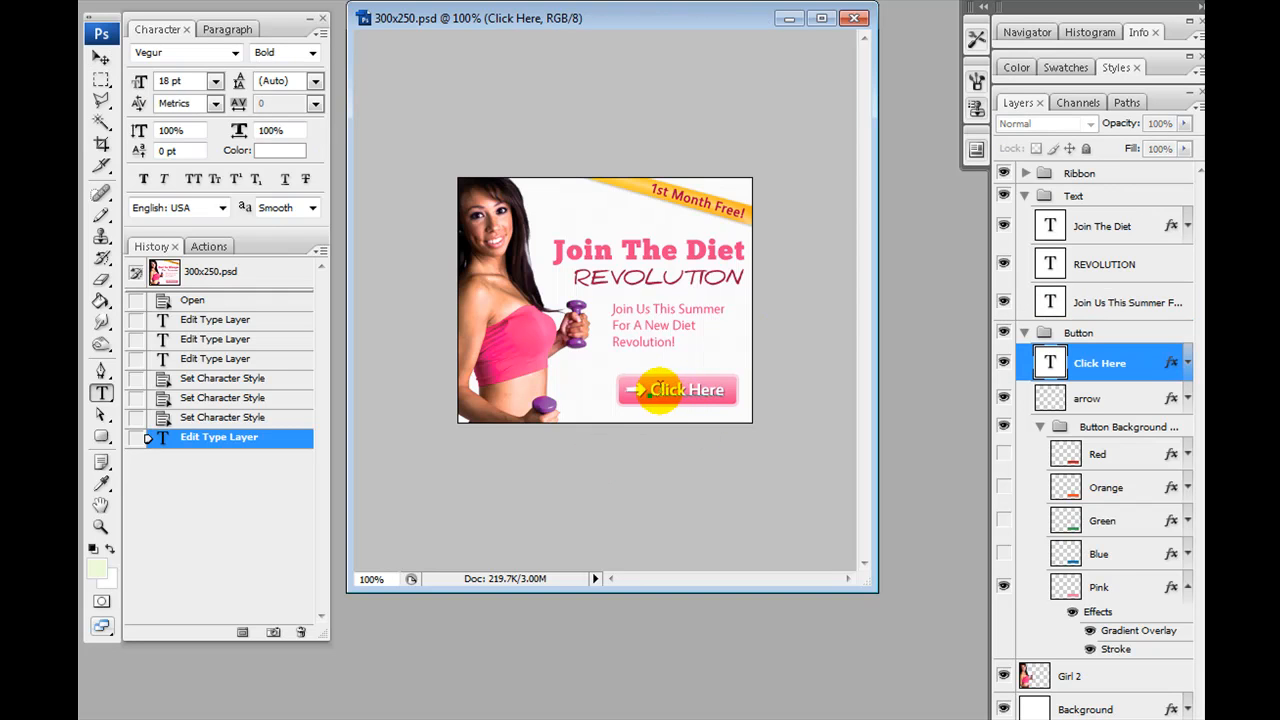
left_click_drag(652, 390, 771, 391)
key("BackSpace")
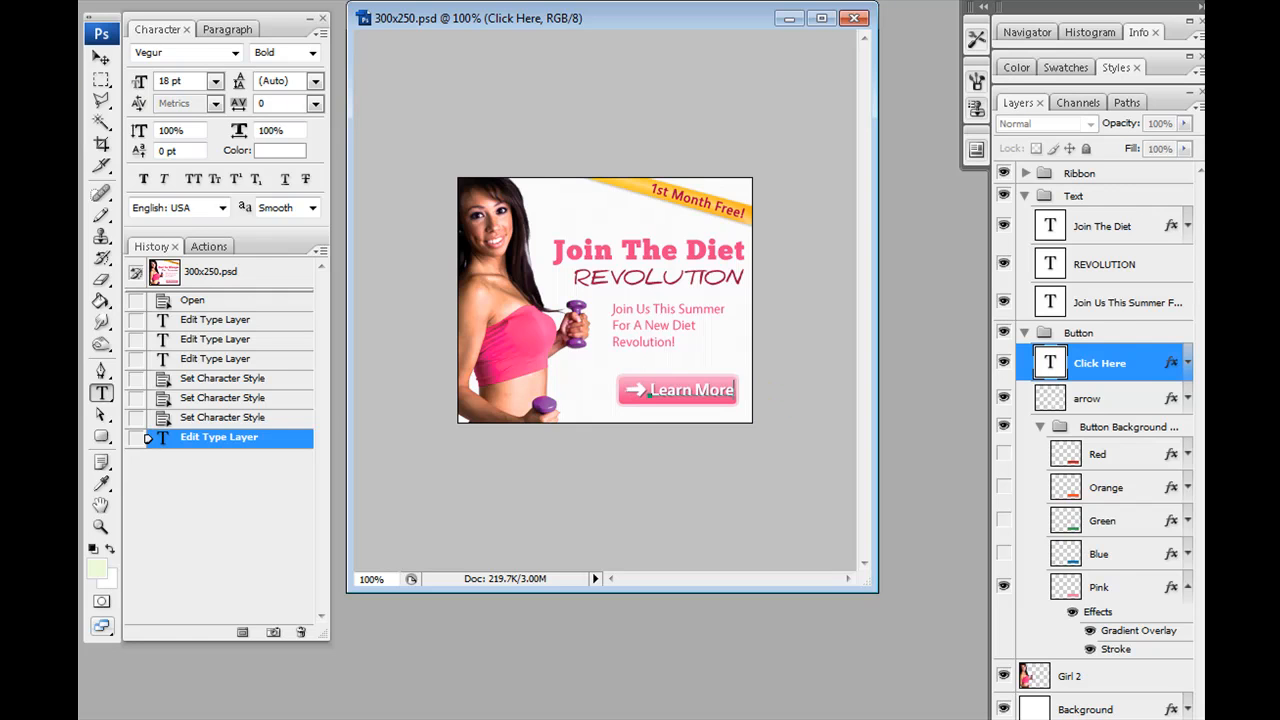
left_click(100, 55)
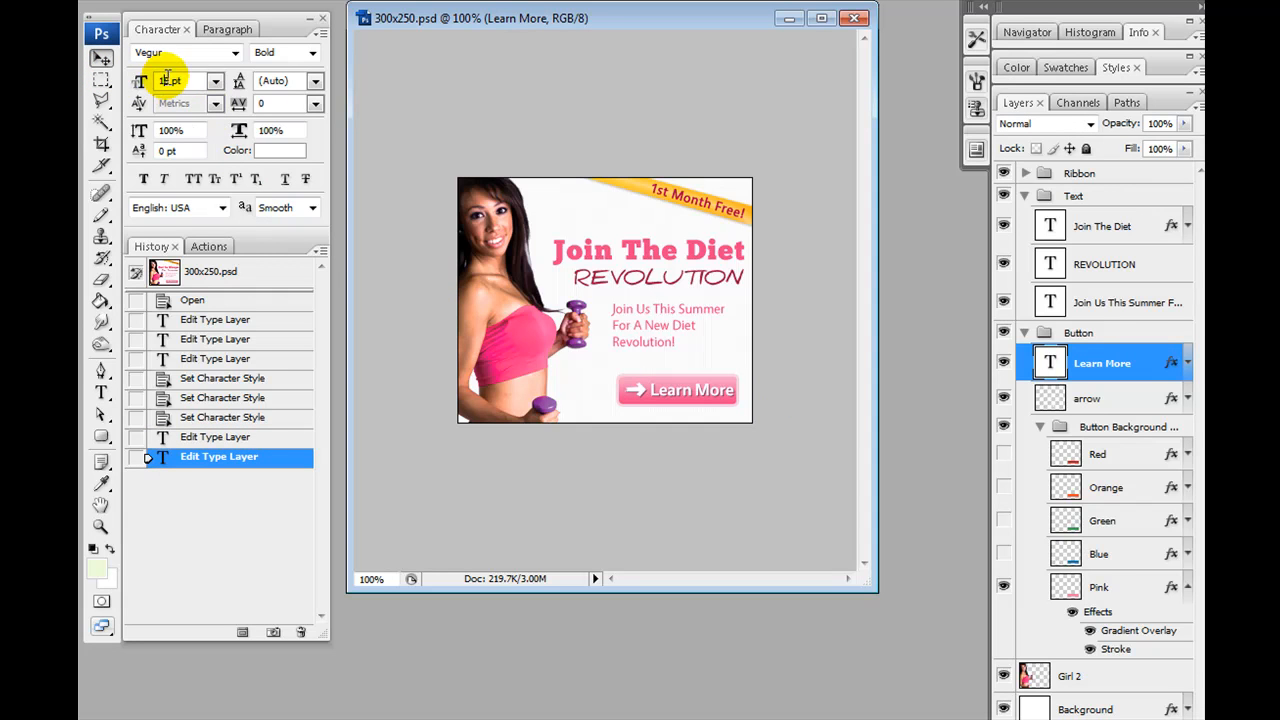
left_click(140, 86)
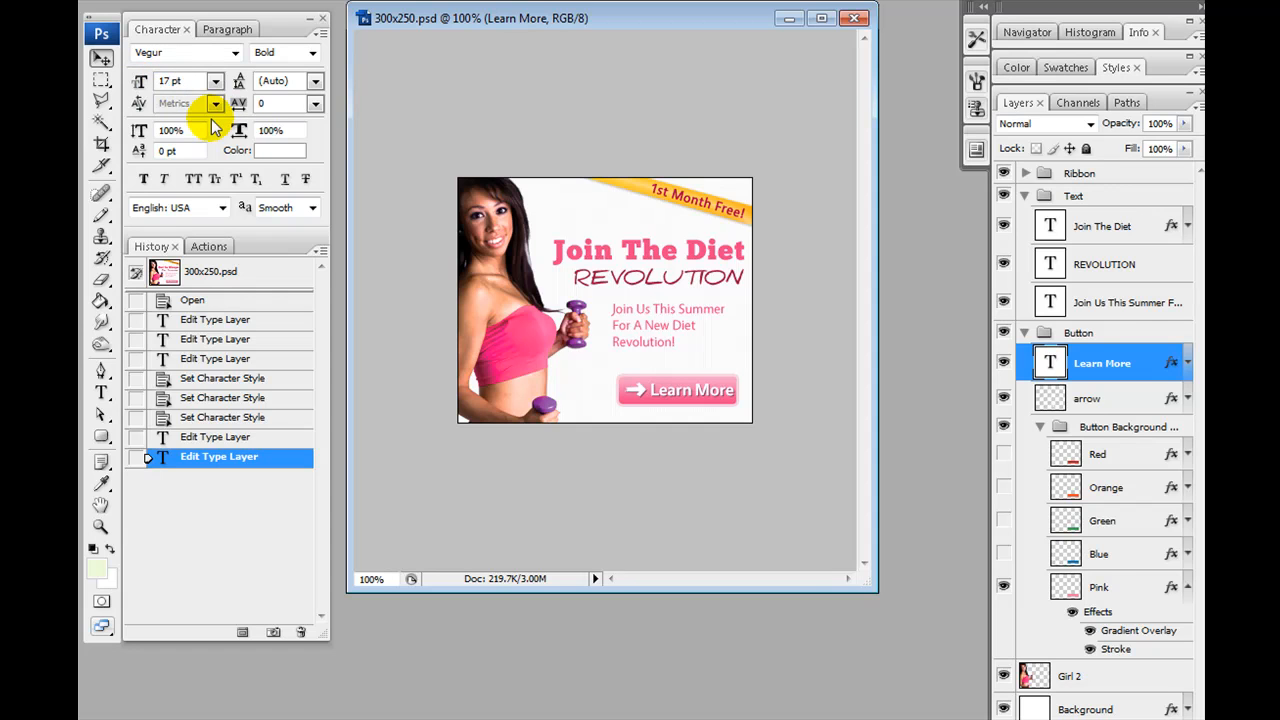
key("Return")
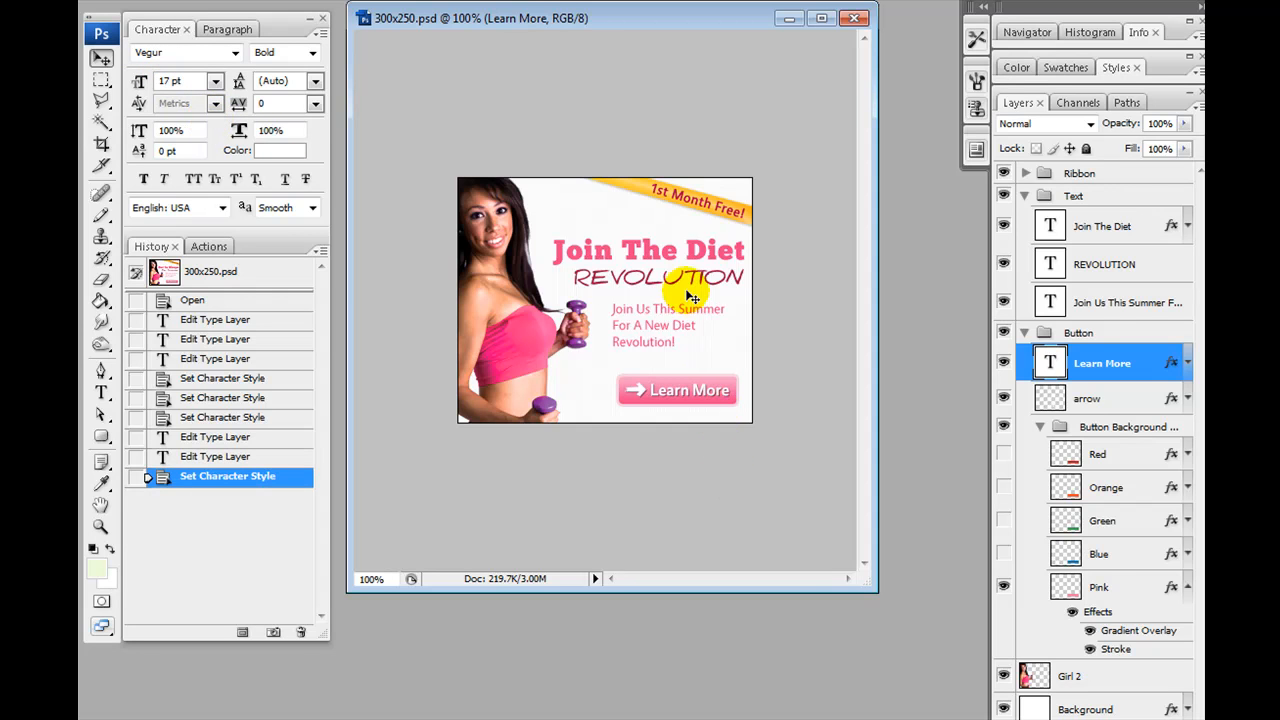
- Replace the ribbon's "1st Month Free!" text with "100% Guaranteed!" and commit the edit
double_click(690, 210)
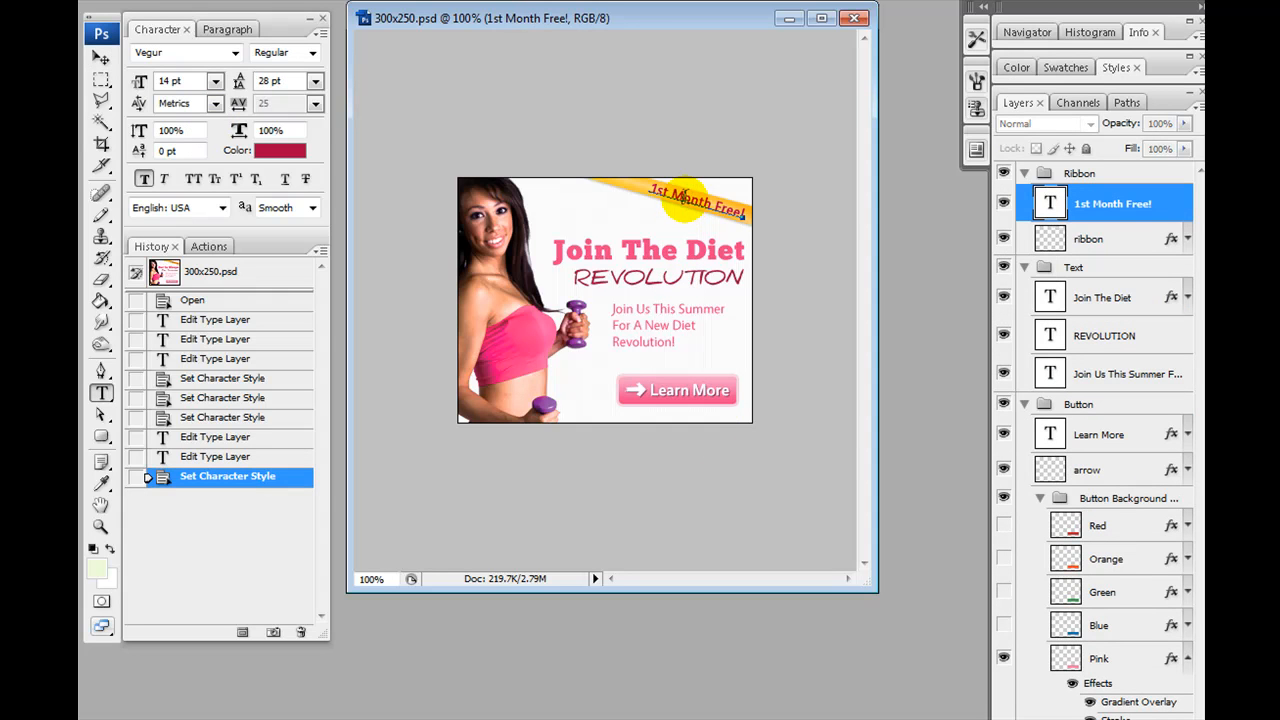
key("ctrl+a")
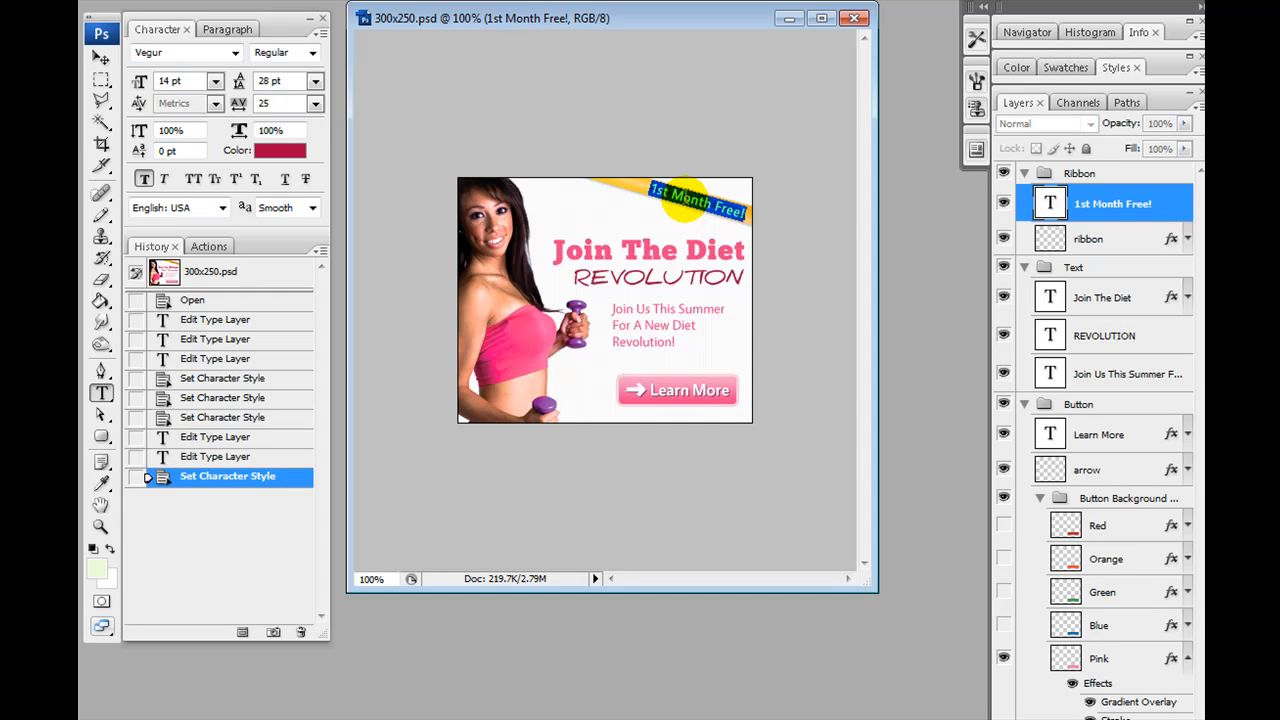
type("100% Gu")
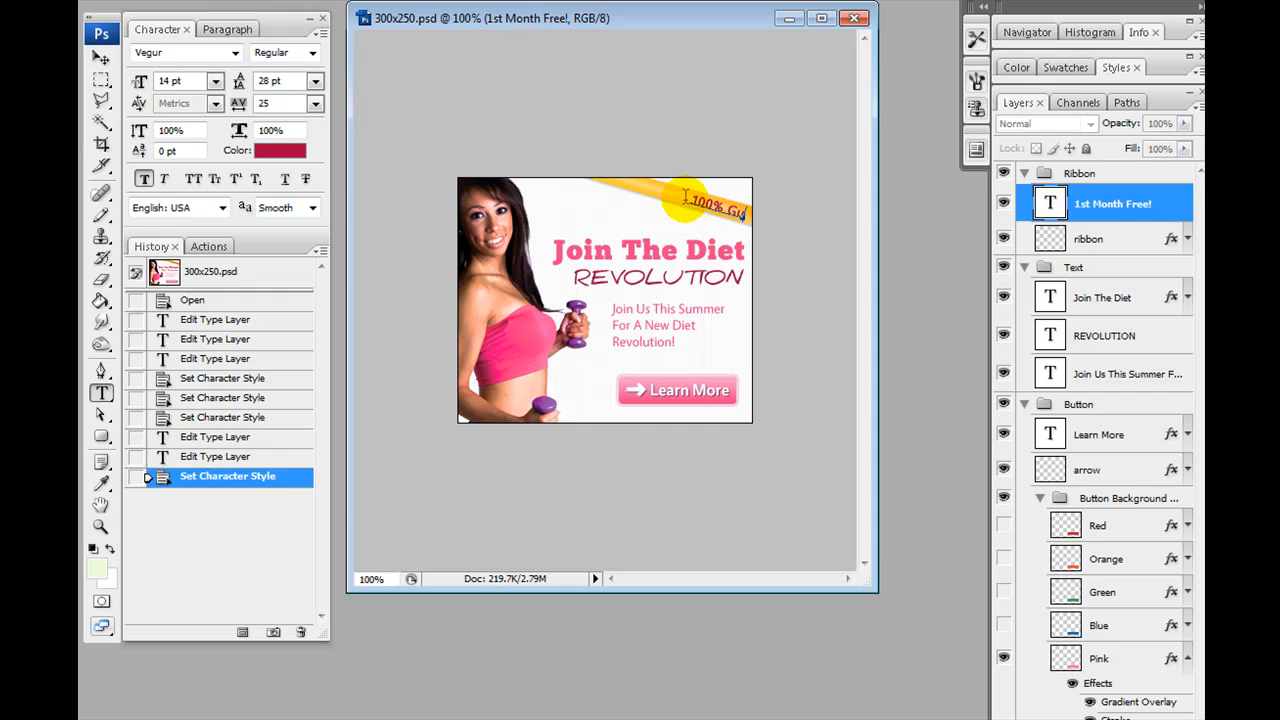
type("aranteed!")
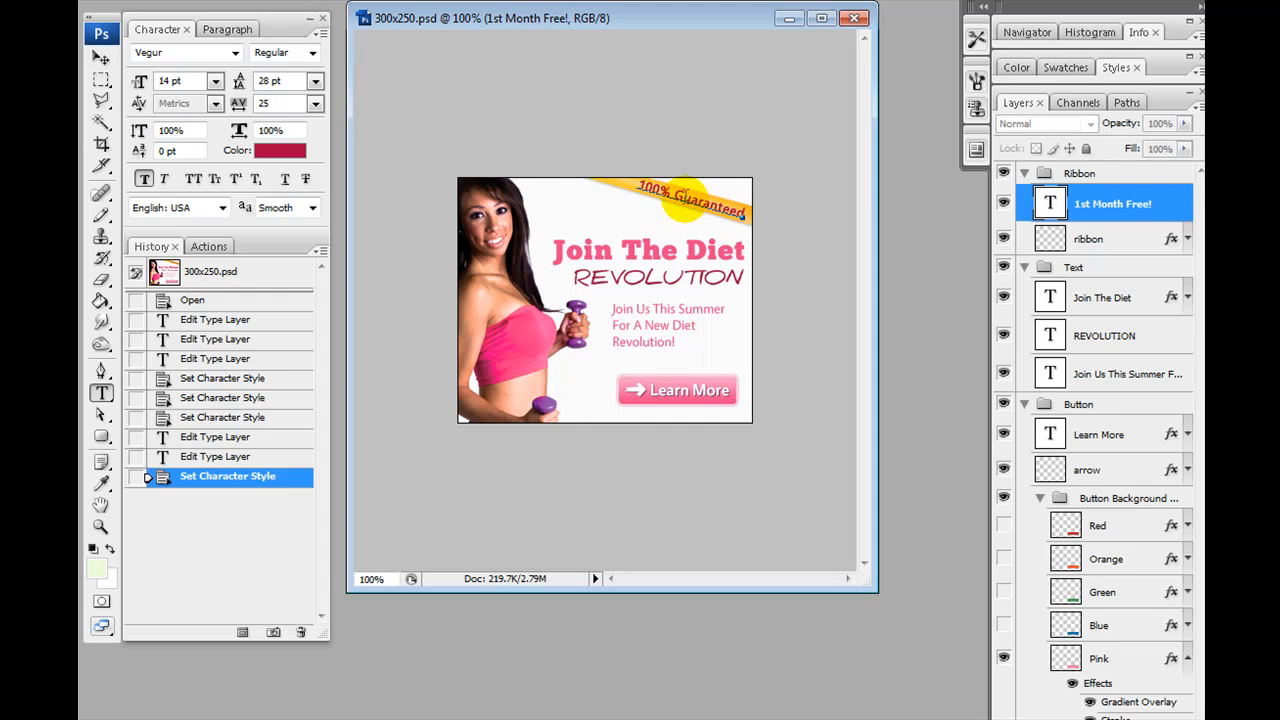
left_click(101, 59)
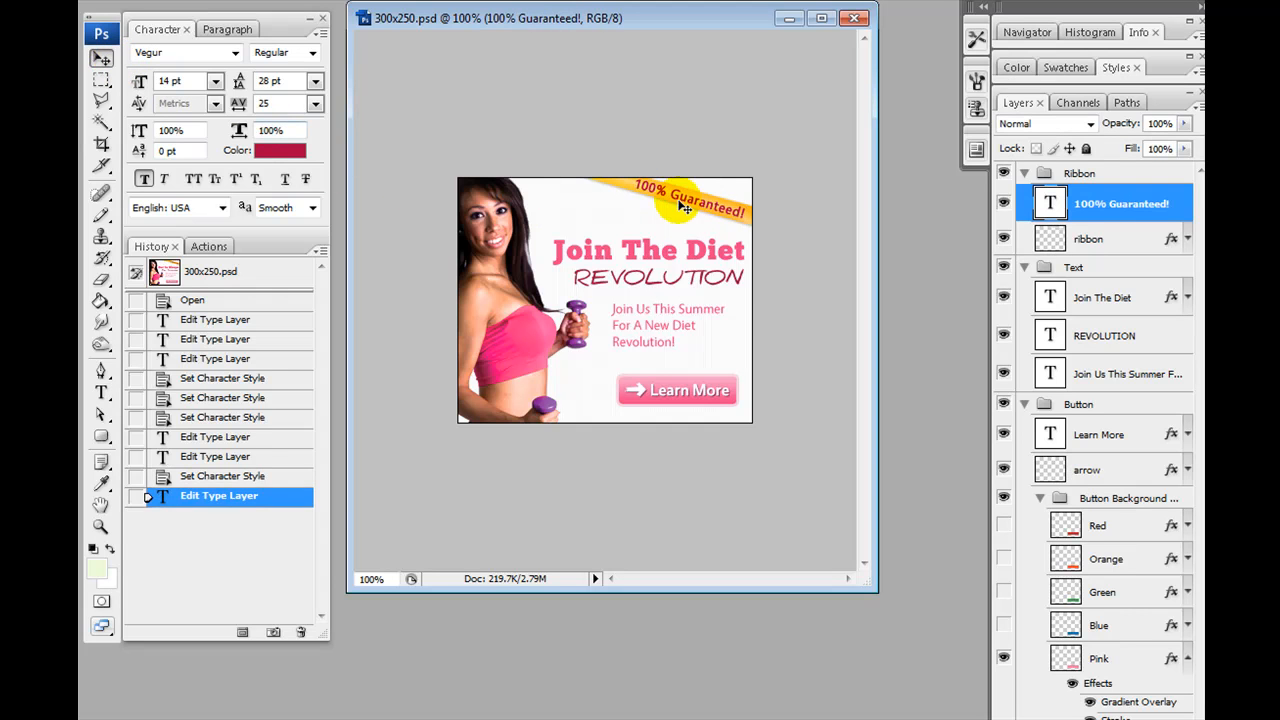
- Set the font size of the ribbon's "100% Guaranteed!" text to 12 pt
double_click(168, 81)
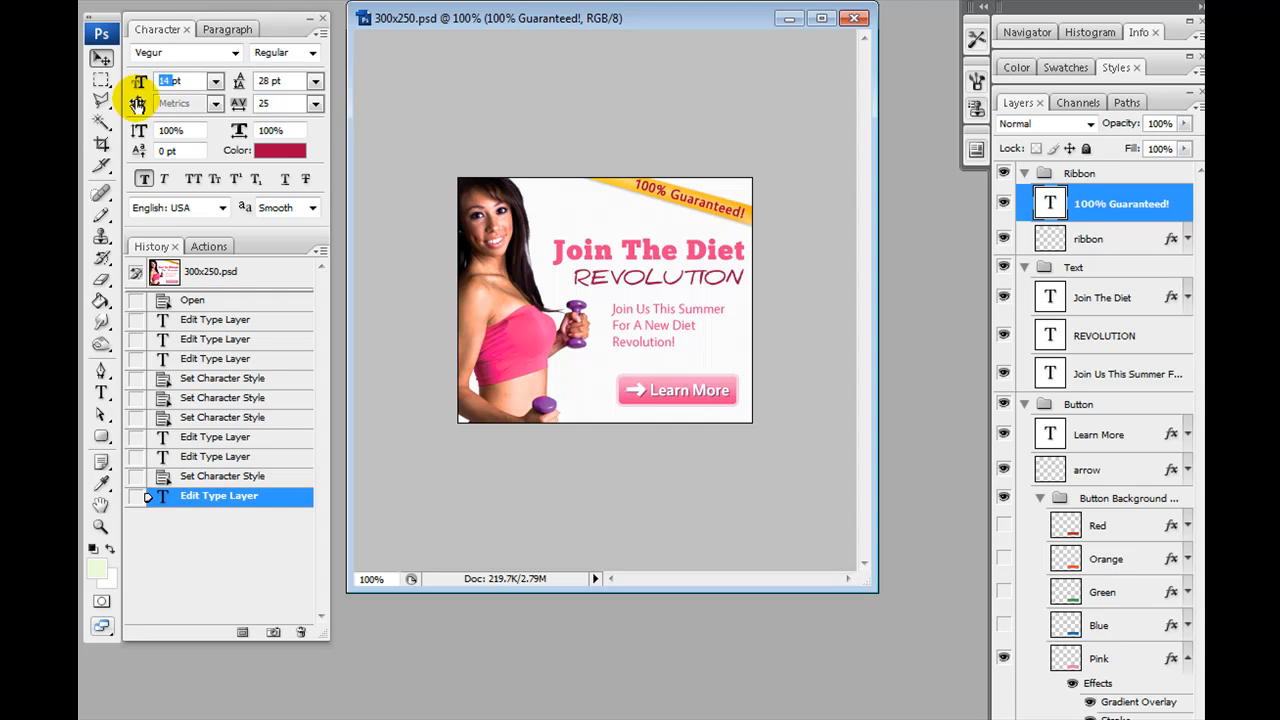
type("12")
key("Return")
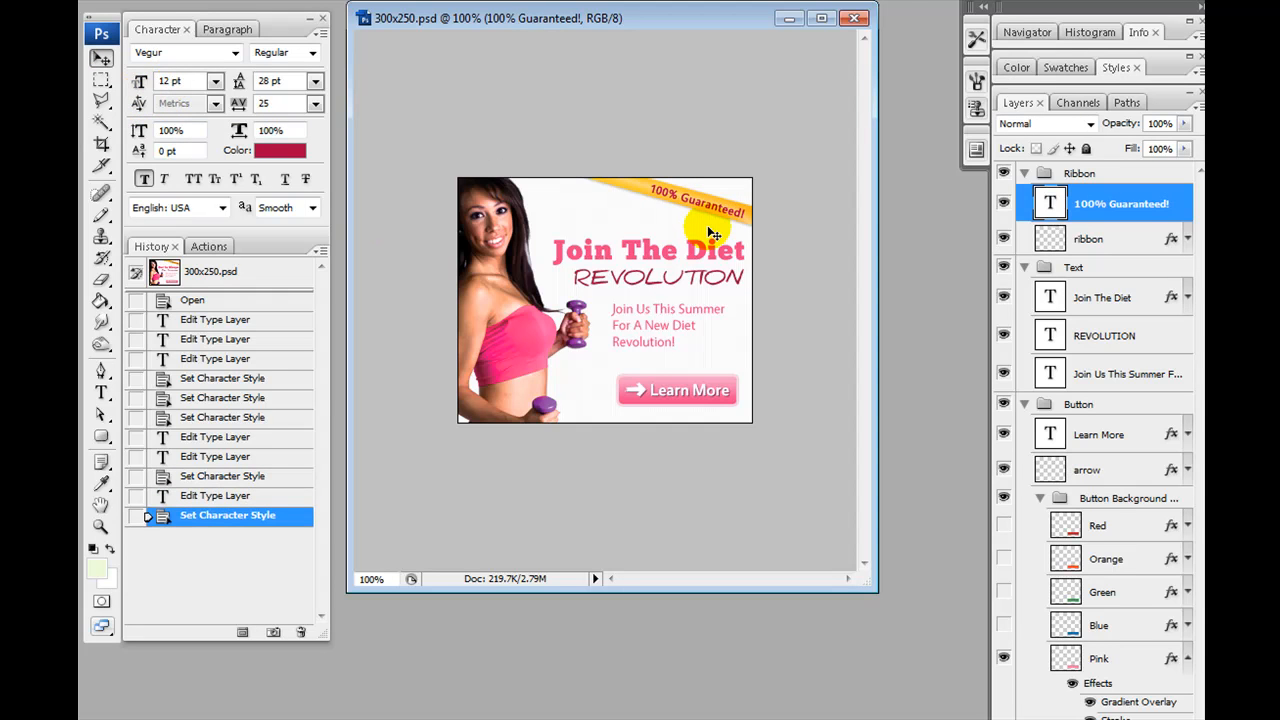
- Nudge the ribbon's "100% Guaranteed!" text slightly to the left
key("Left")
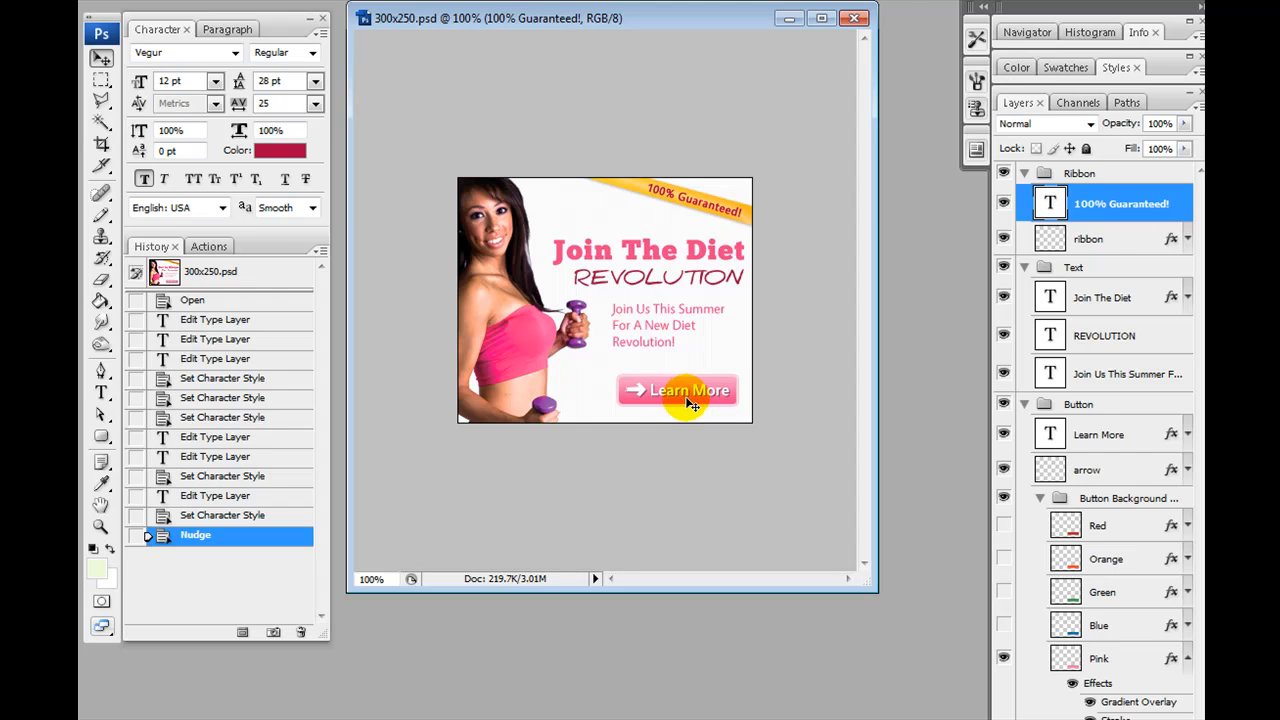
key("t")
left_click_drag(688, 390, 650, 390)
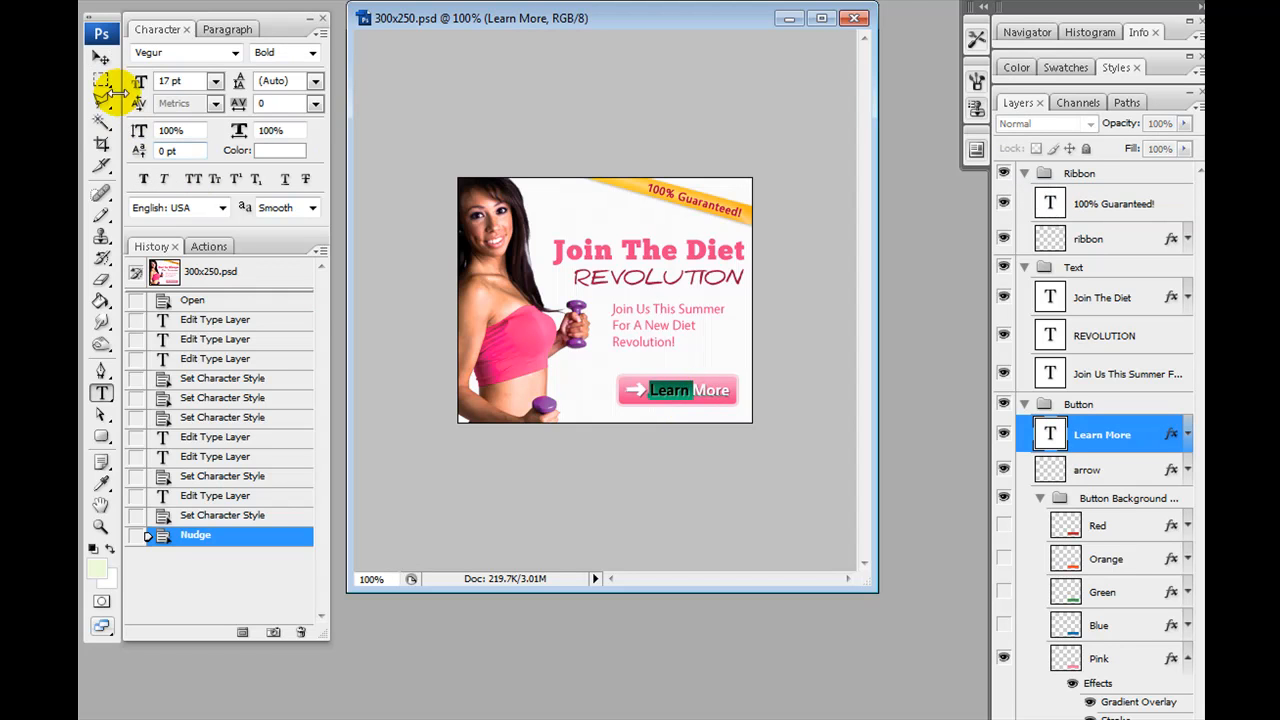
left_click(101, 58)
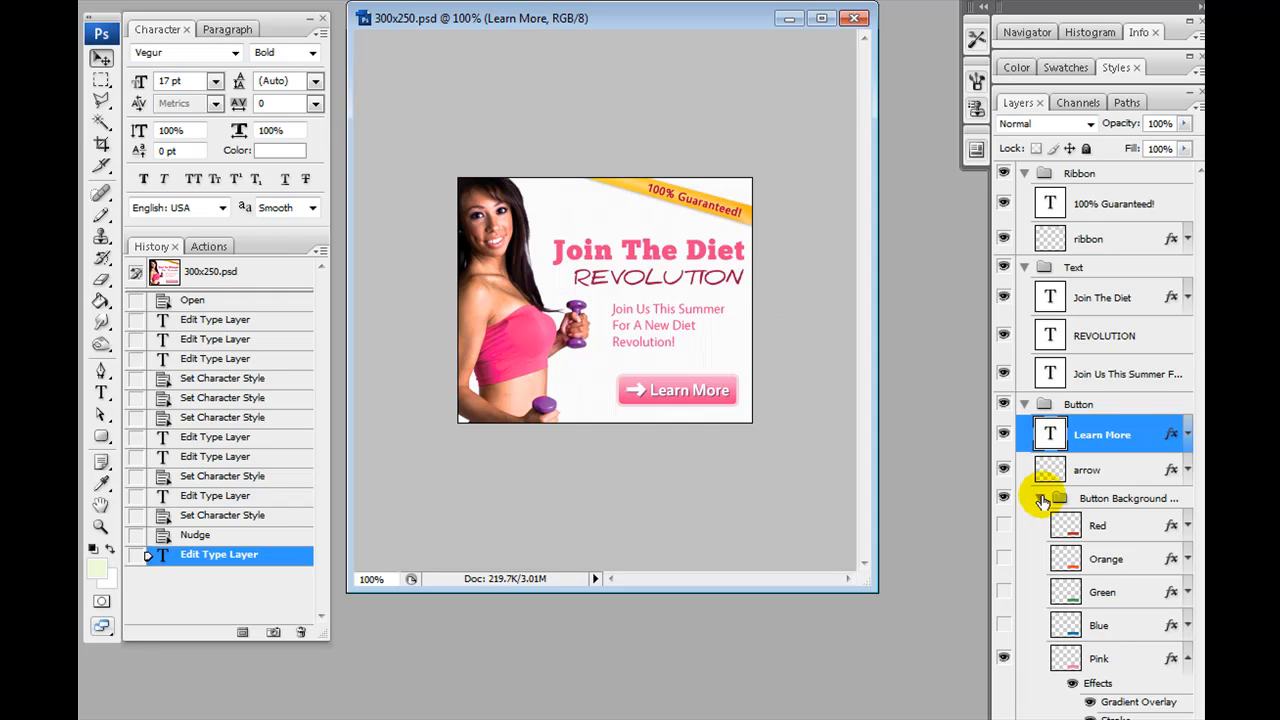
- Collapse the Pink layer's effects list and the Button Background group
left_click(1186, 659)
left_click(1040, 498)
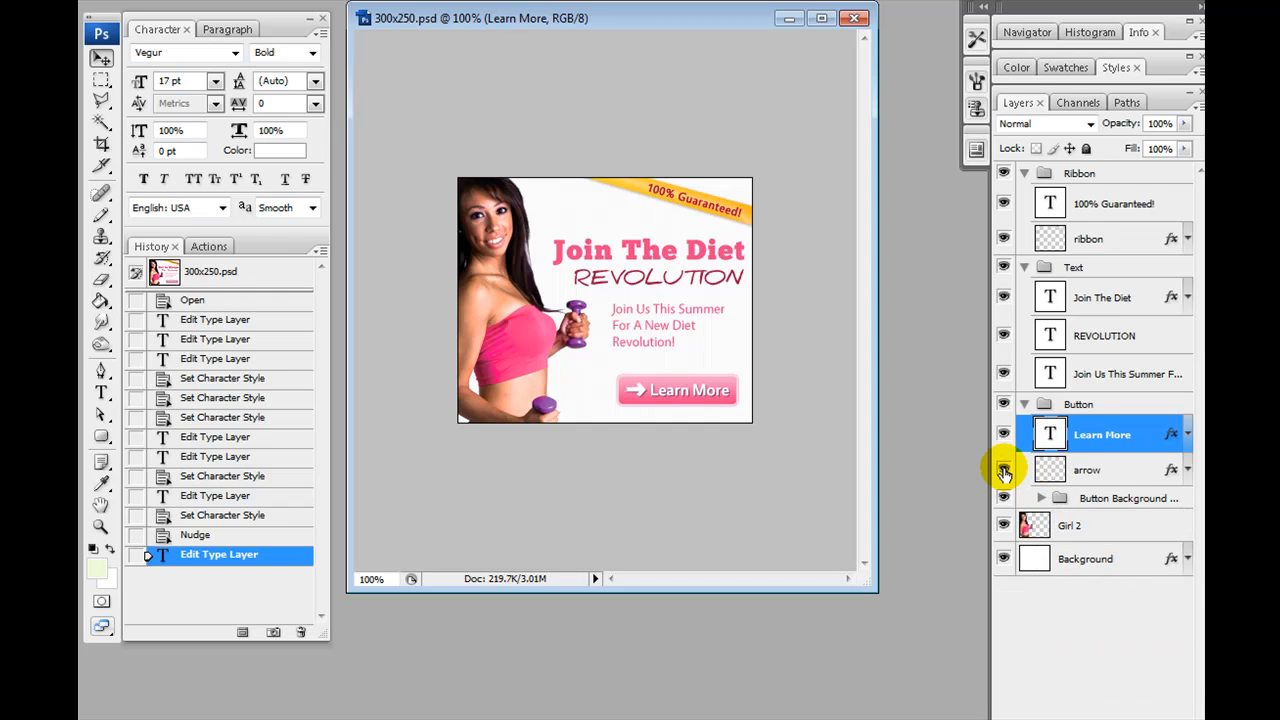
- Hide and reshow the arrow layer and the ribbon layer to check what each contributes to the banner
left_click(1004, 469)
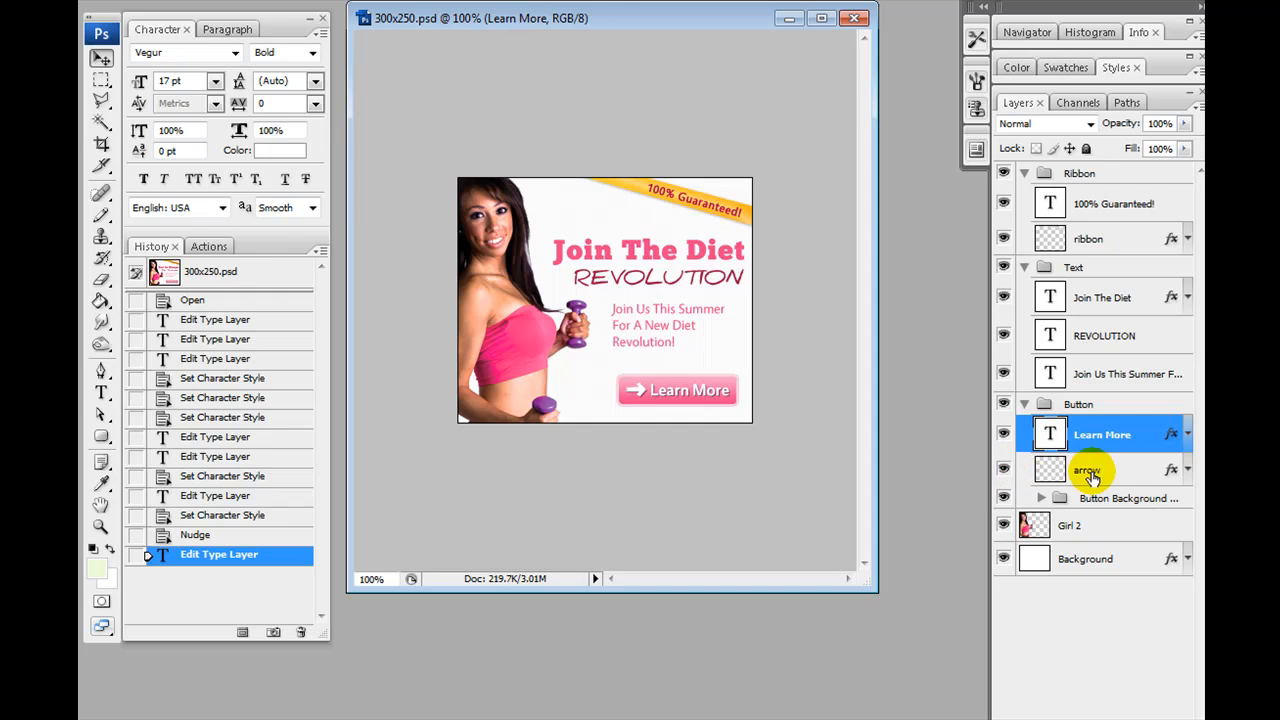
left_click(1004, 469)
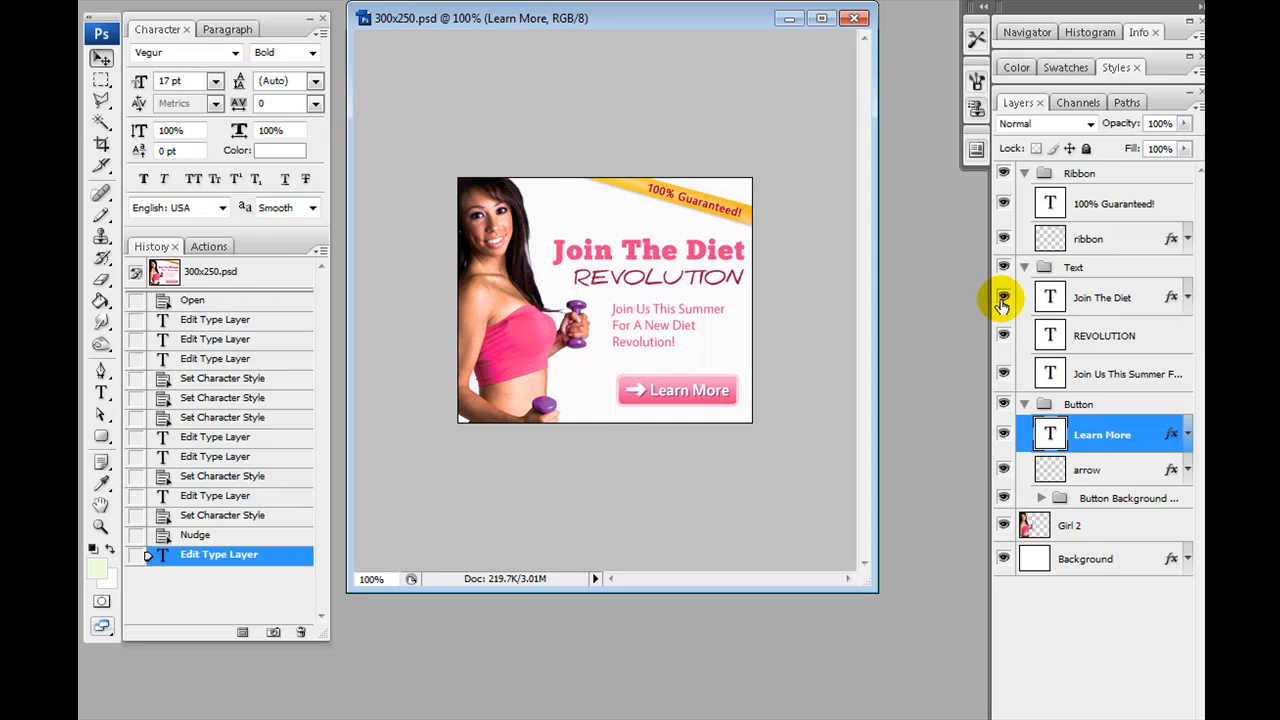
left_click(1005, 238)
left_click(1005, 238)
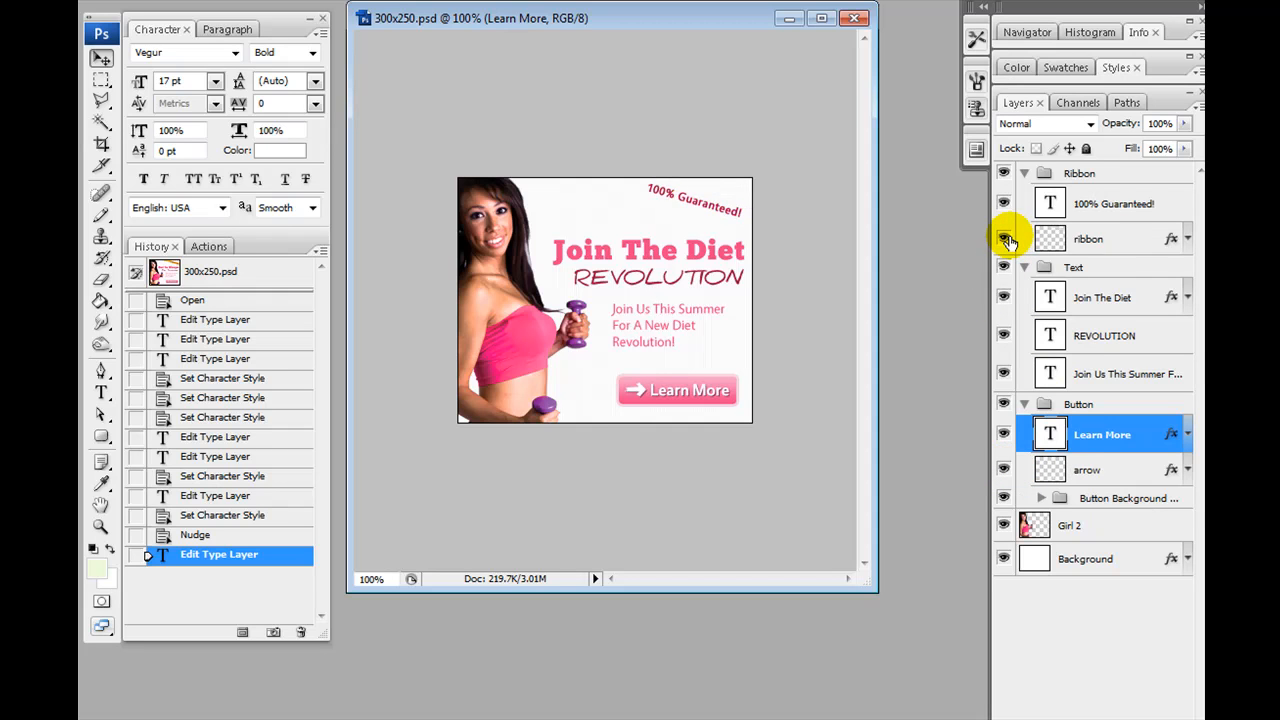
- Expand the ribbon layer's effects and open its Gradient Overlay gradient for editing, keeping the banner's ribbon in view
left_click(1186, 239)
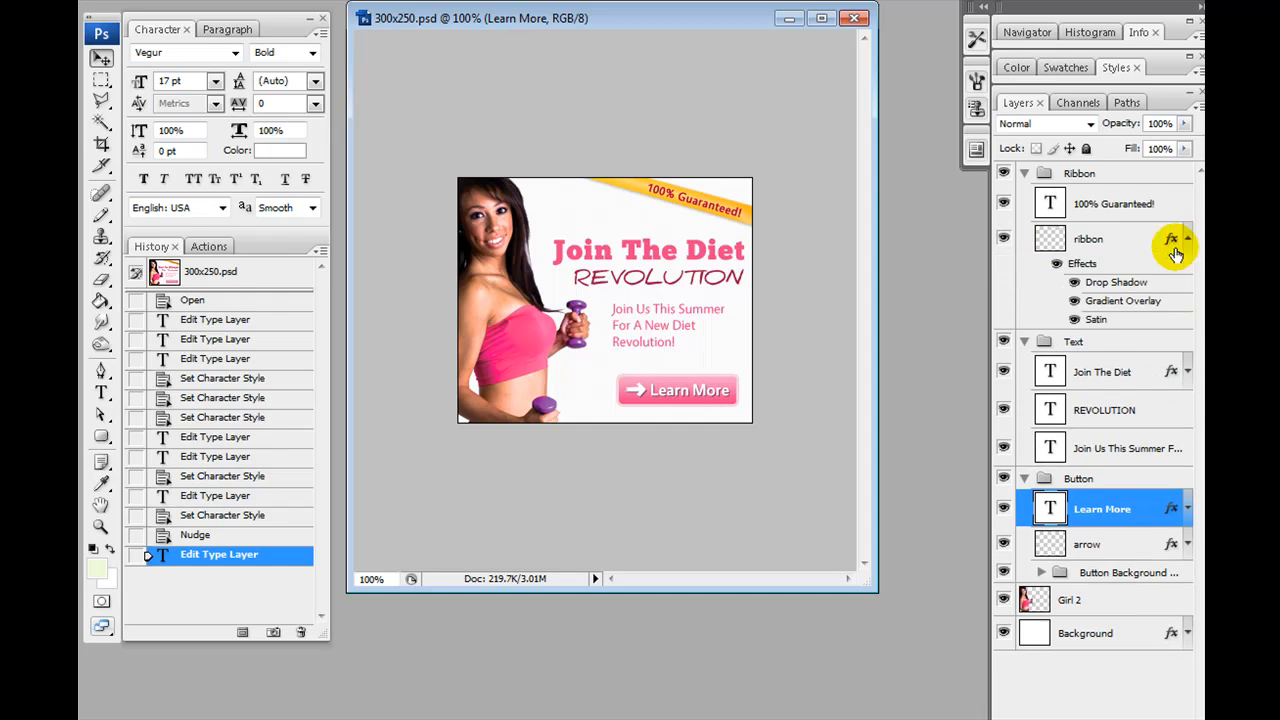
double_click(1110, 301)
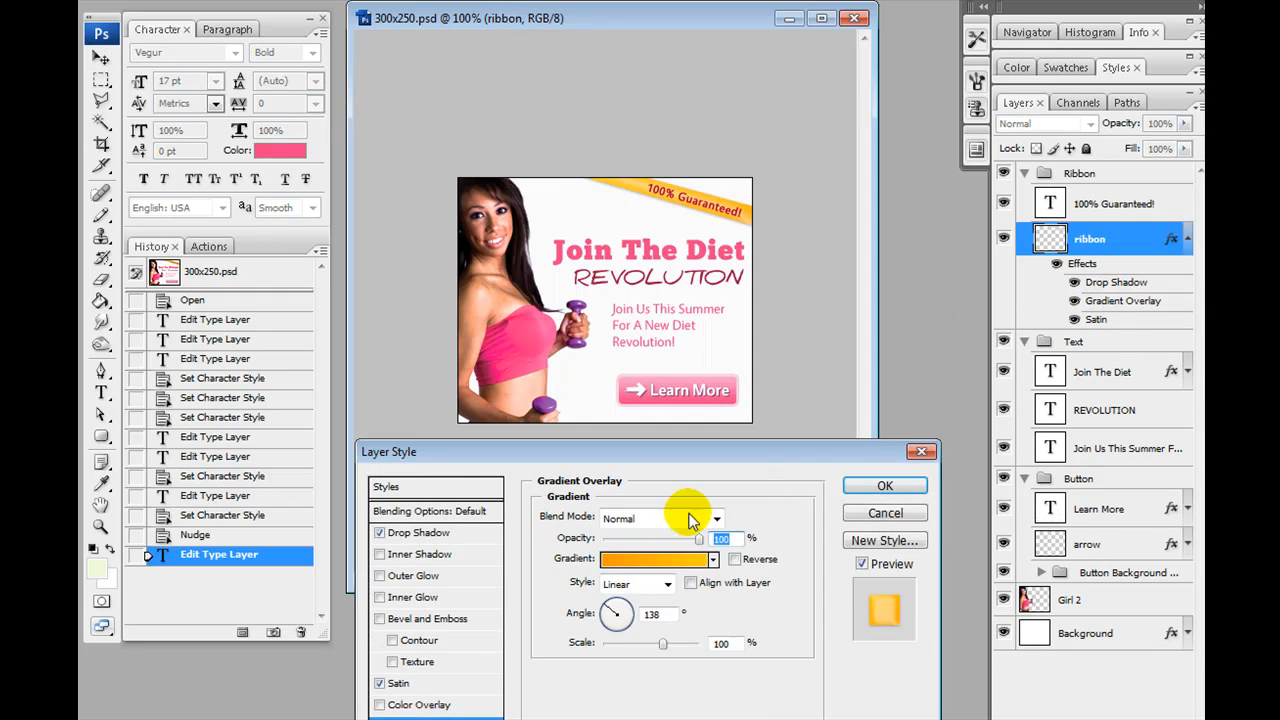
left_click(645, 558)
left_click_drag(459, 165, 235, 62)
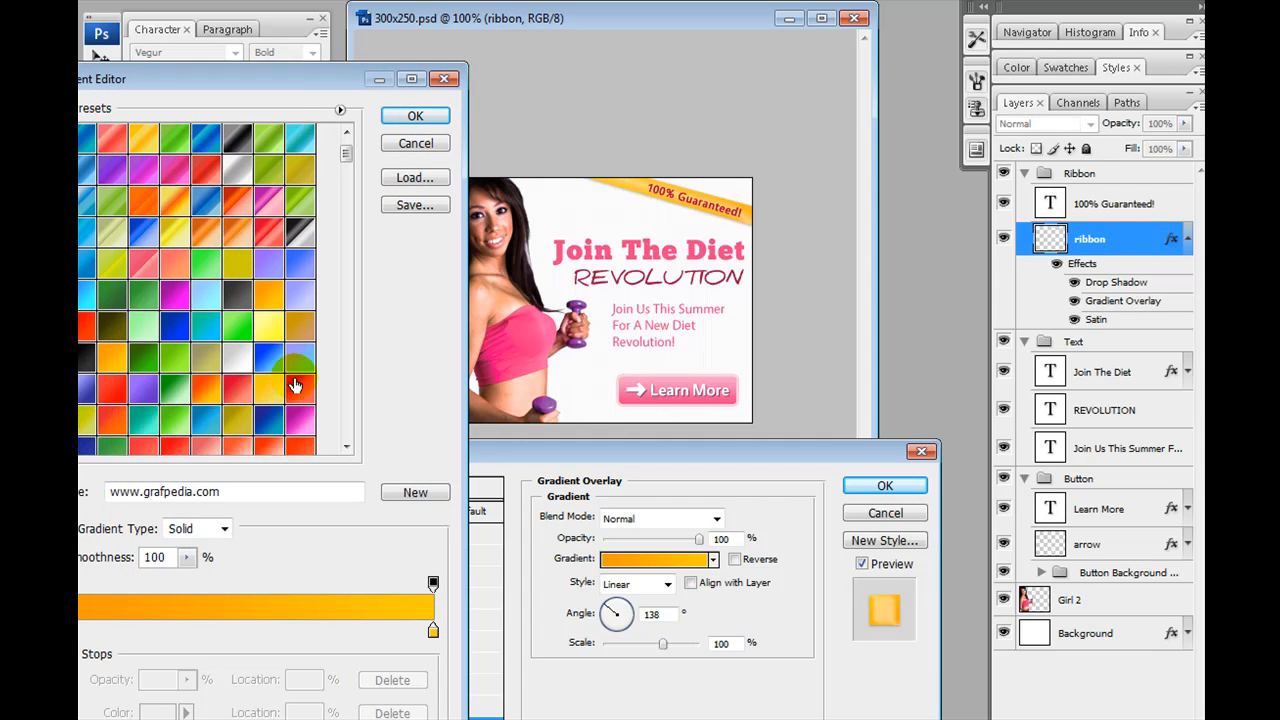
- Try red, dark green, light green, periwinkle blue, orange-yellow and dark grey gradient presets on the ribbon
left_click(294, 385)
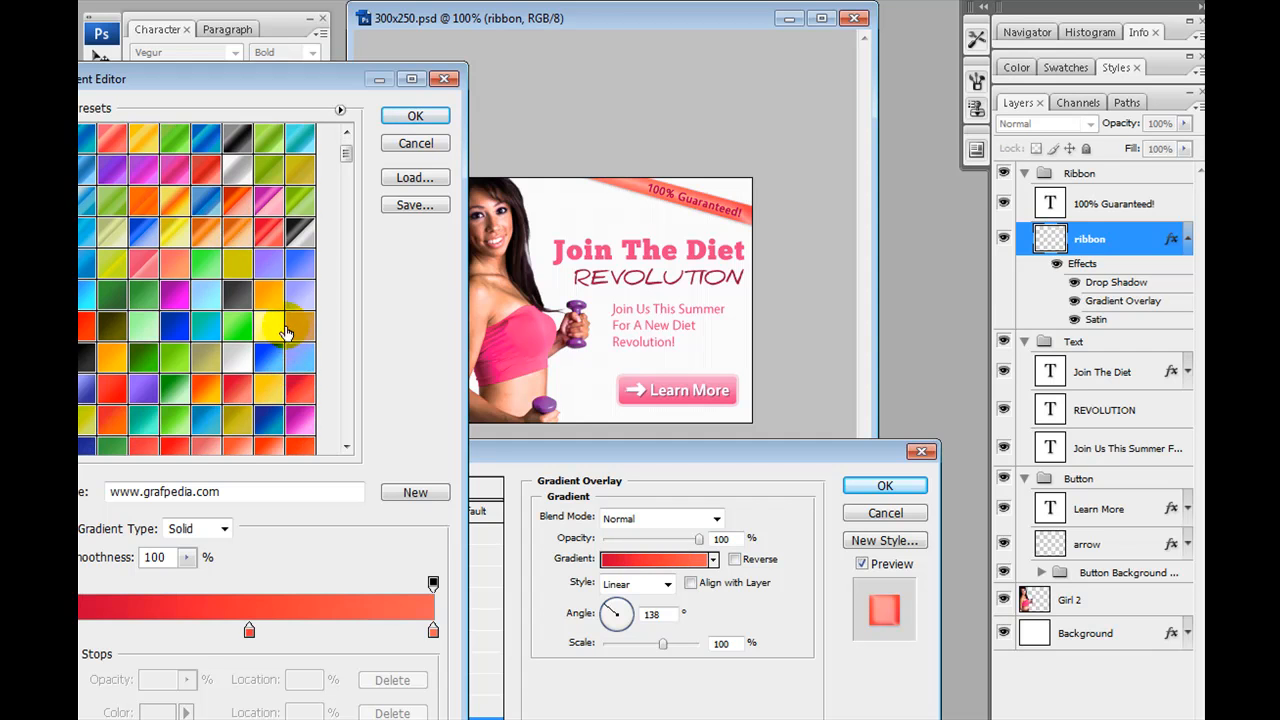
left_click(114, 294)
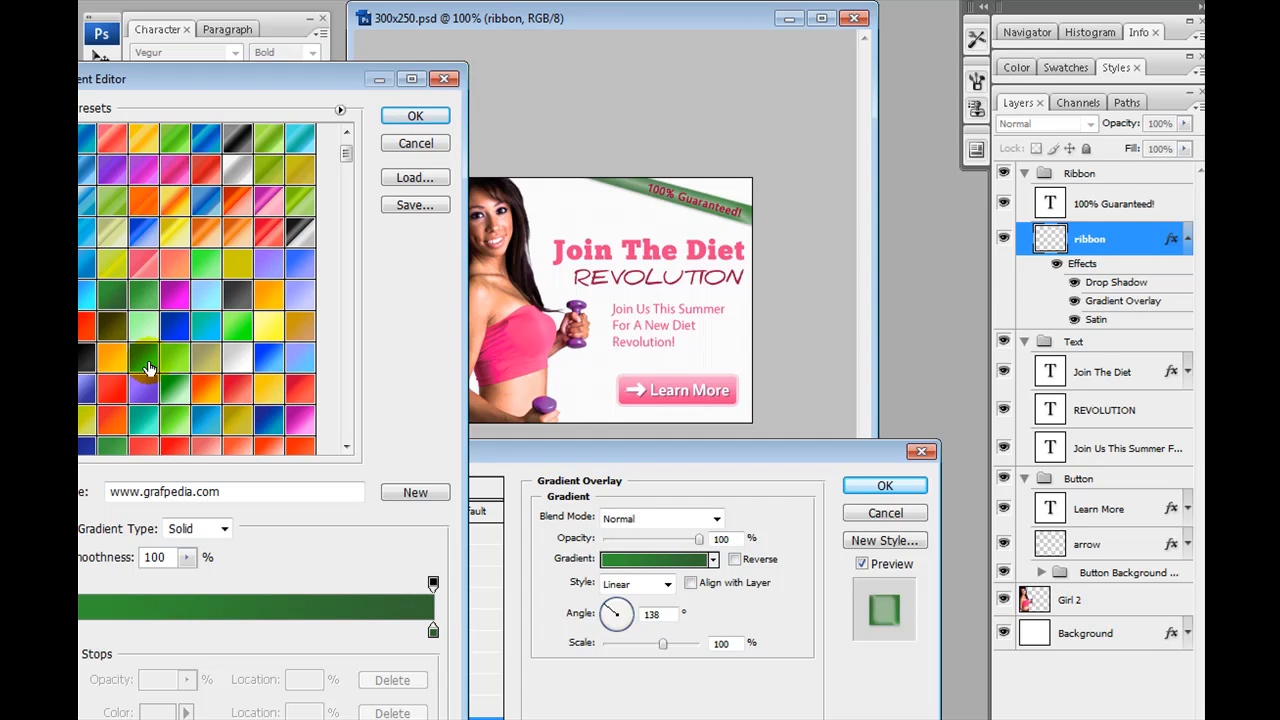
left_click(152, 362)
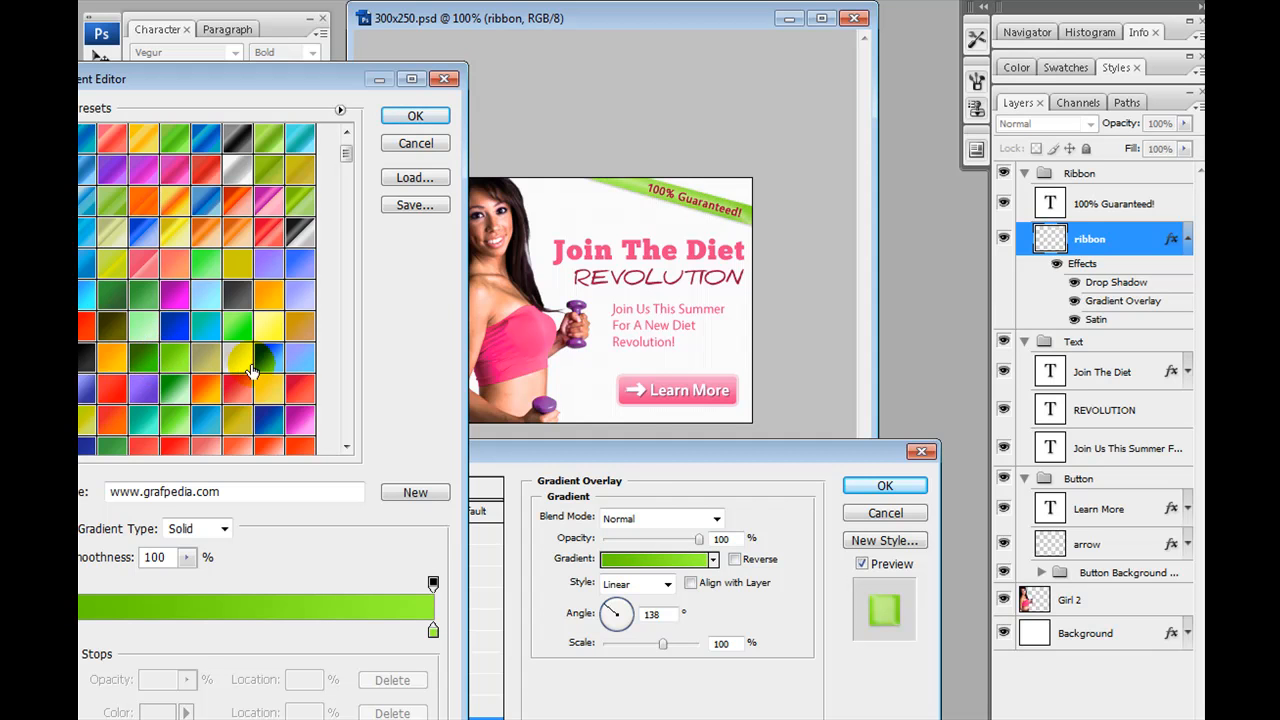
left_click(300, 265)
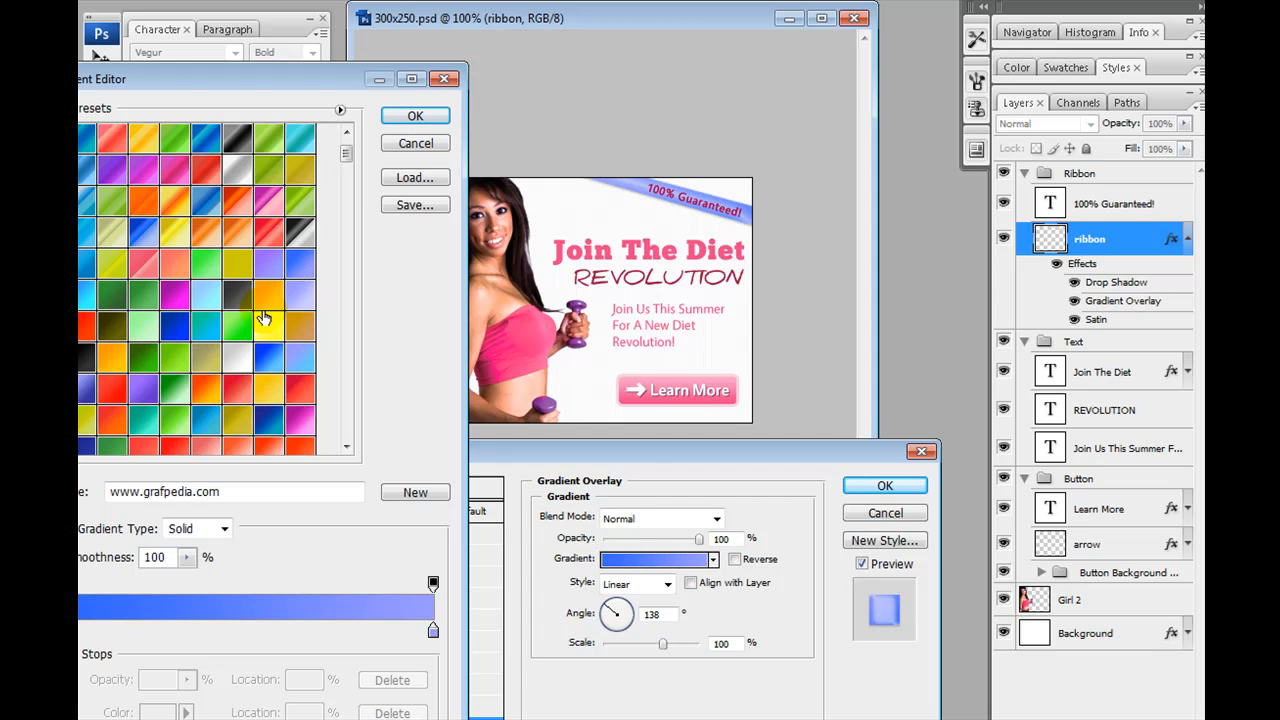
left_click(266, 304)
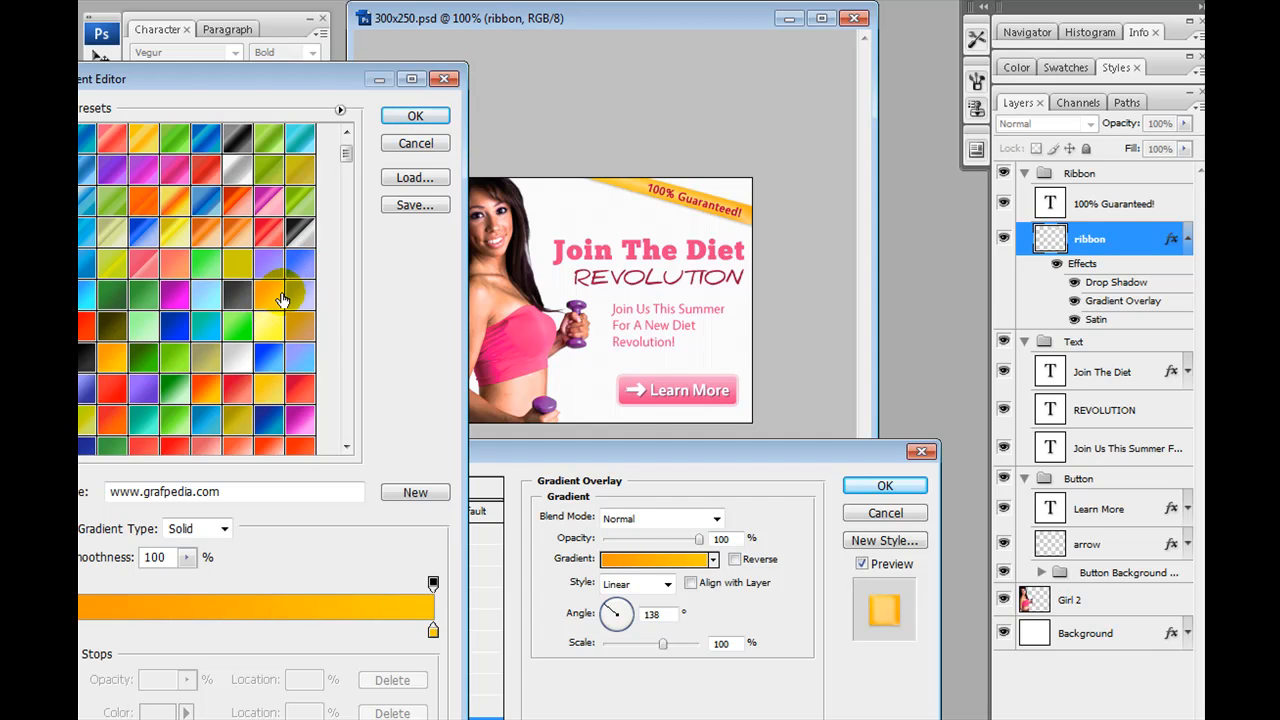
left_click(227, 297)
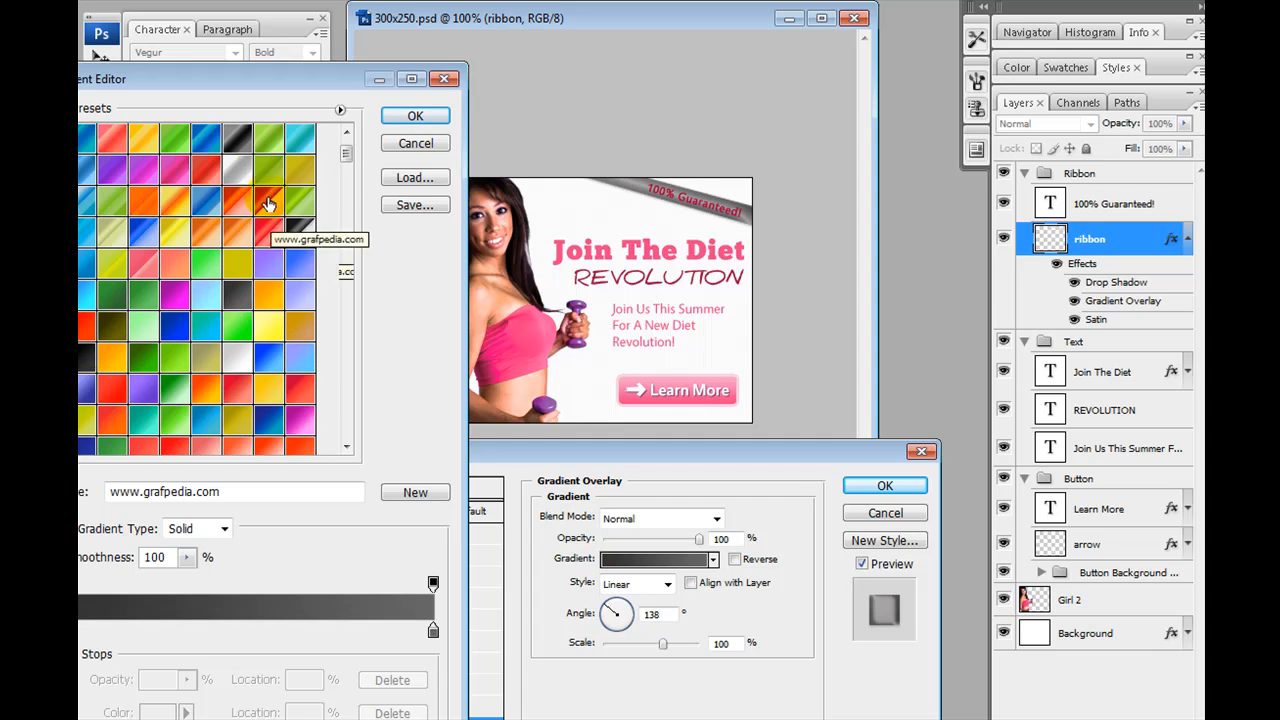
- Recolour the ribbon with the bright-blue-to-light-blue gradient preset and apply the layer style
left_click_drag(242, 79, 276, 27)
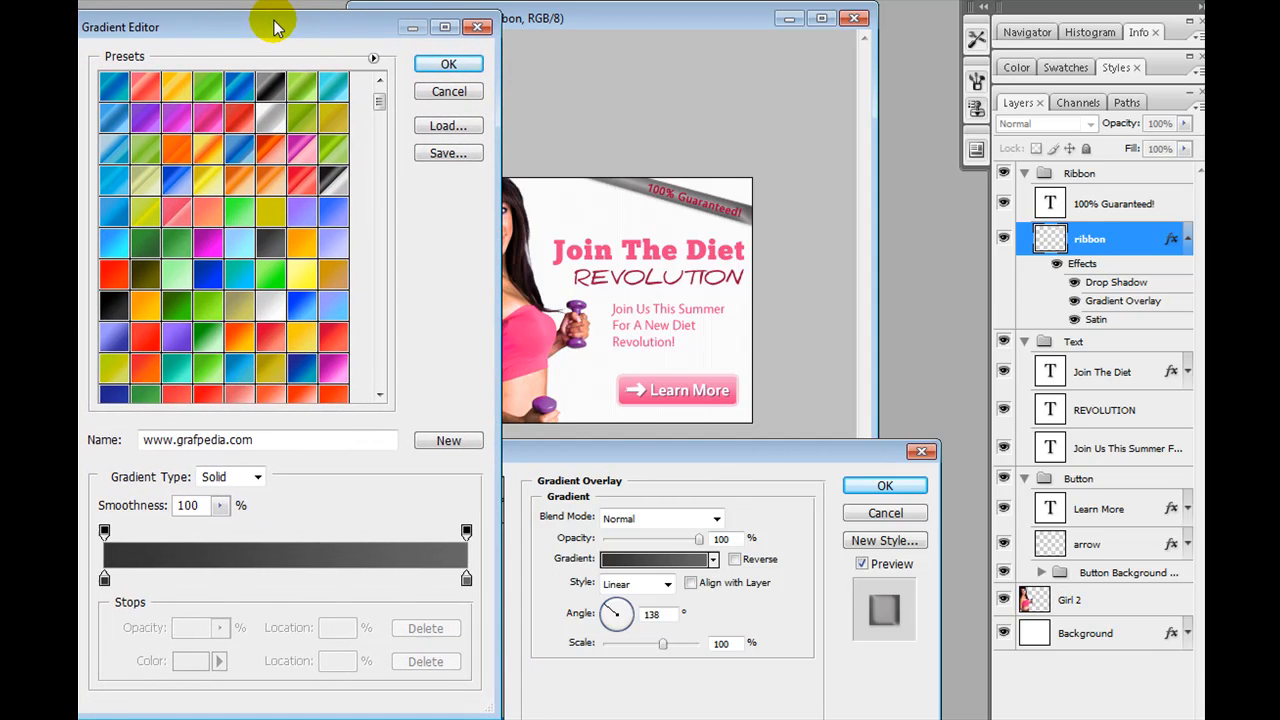
left_click(302, 306)
left_click(449, 64)
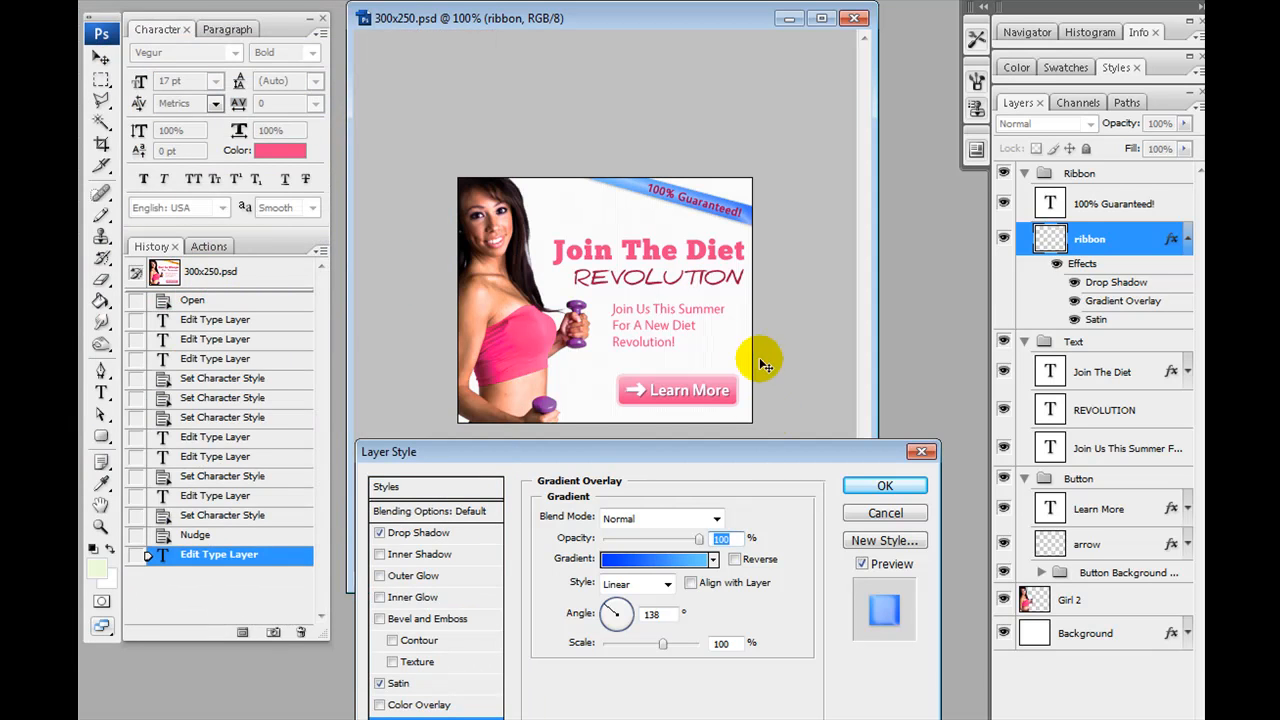
left_click(883, 488)
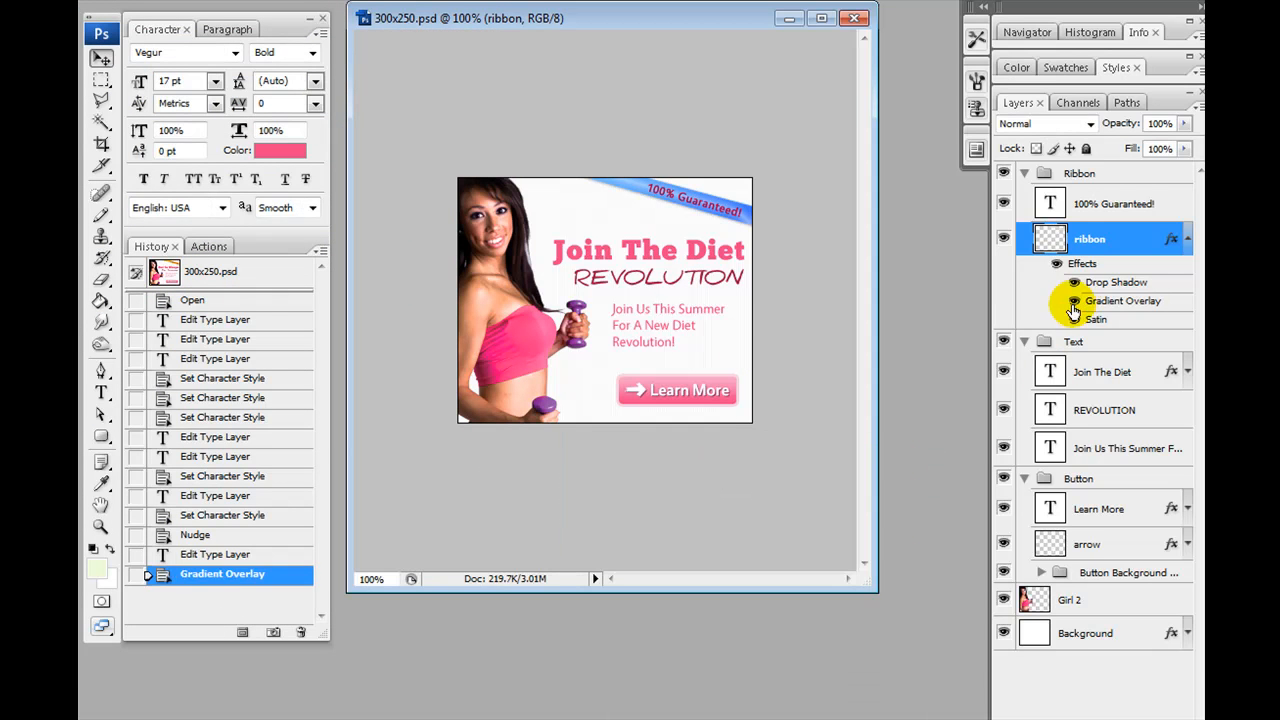
- Switch the ribbon's Satin effect off and on again to compare its look
left_click(1074, 320)
left_click(1074, 320)
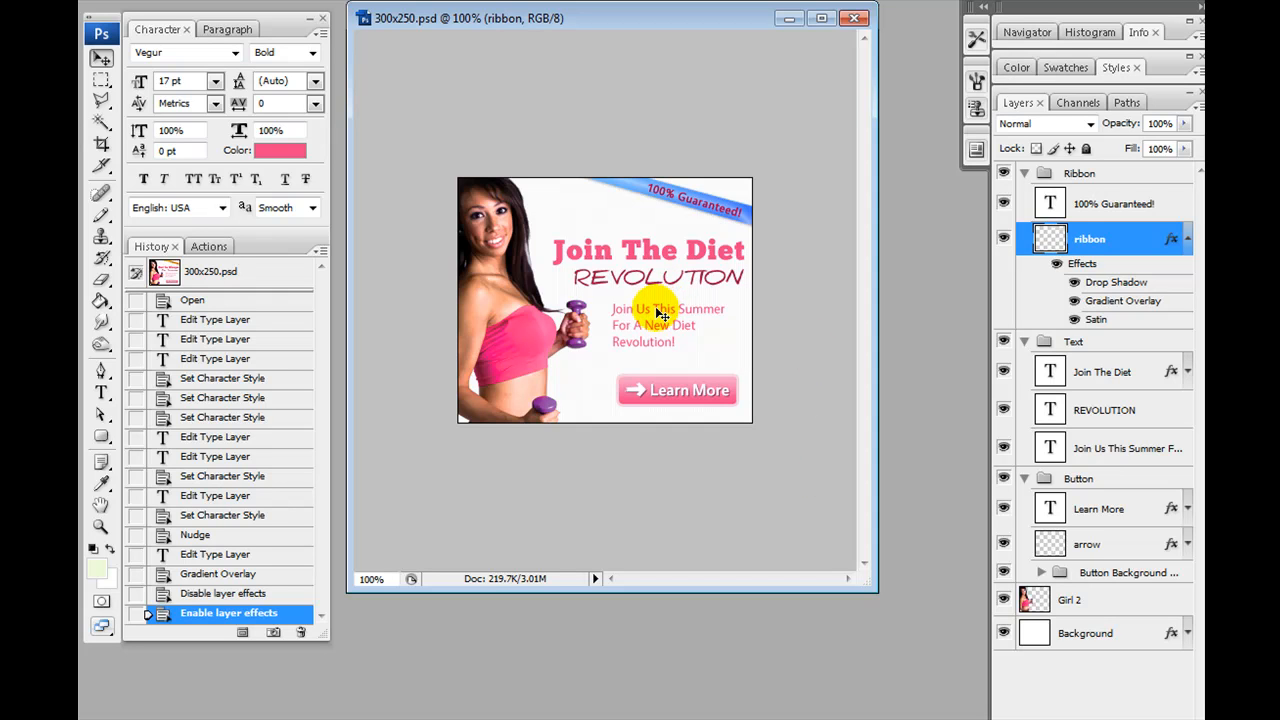
- Copy the entire canvas as merged artwork, paste it into a new document of the same size, and enlarge that document's window
key("ctrl+a")
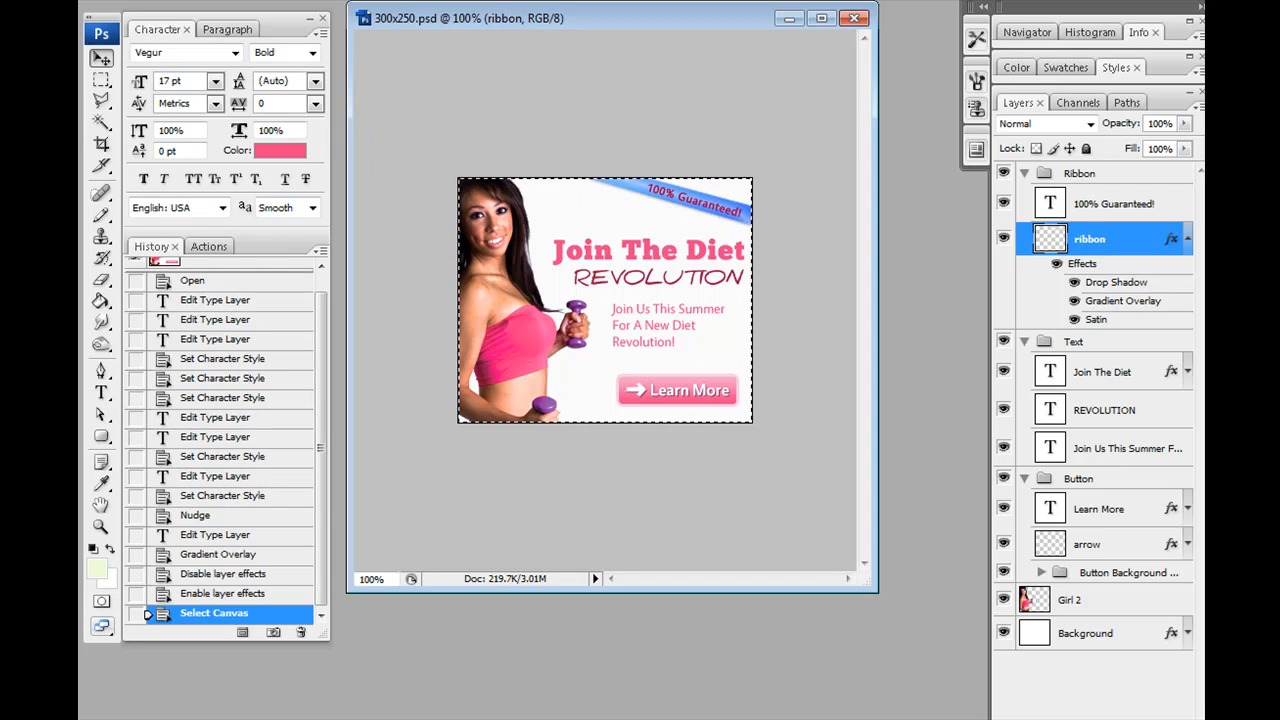
left_click(246, 0)
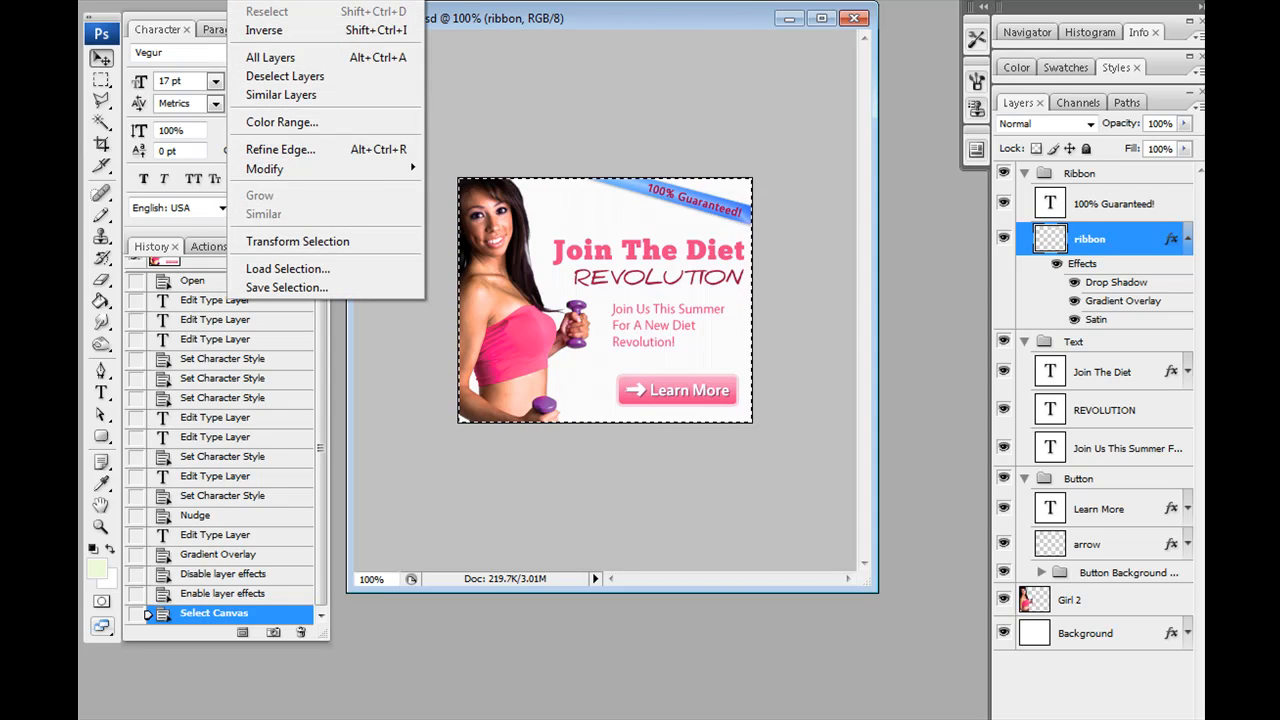
left_click(257, 0)
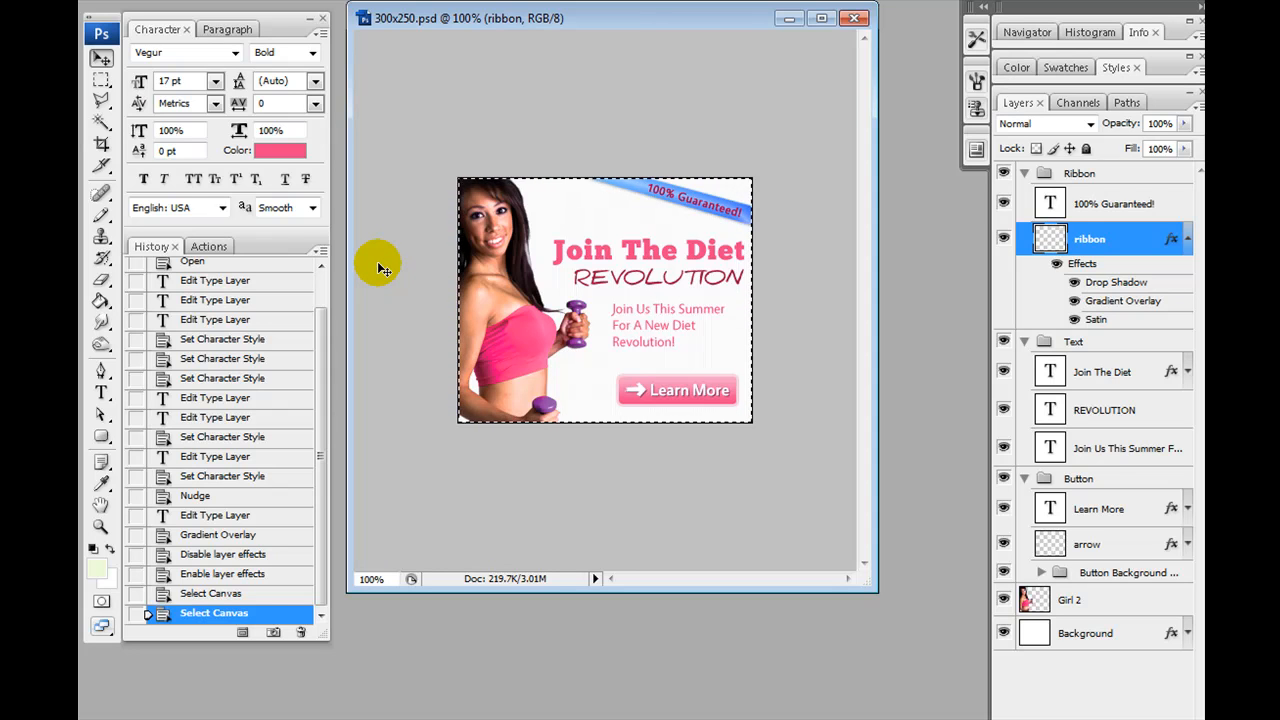
key("ctrl+n")
key("Return")
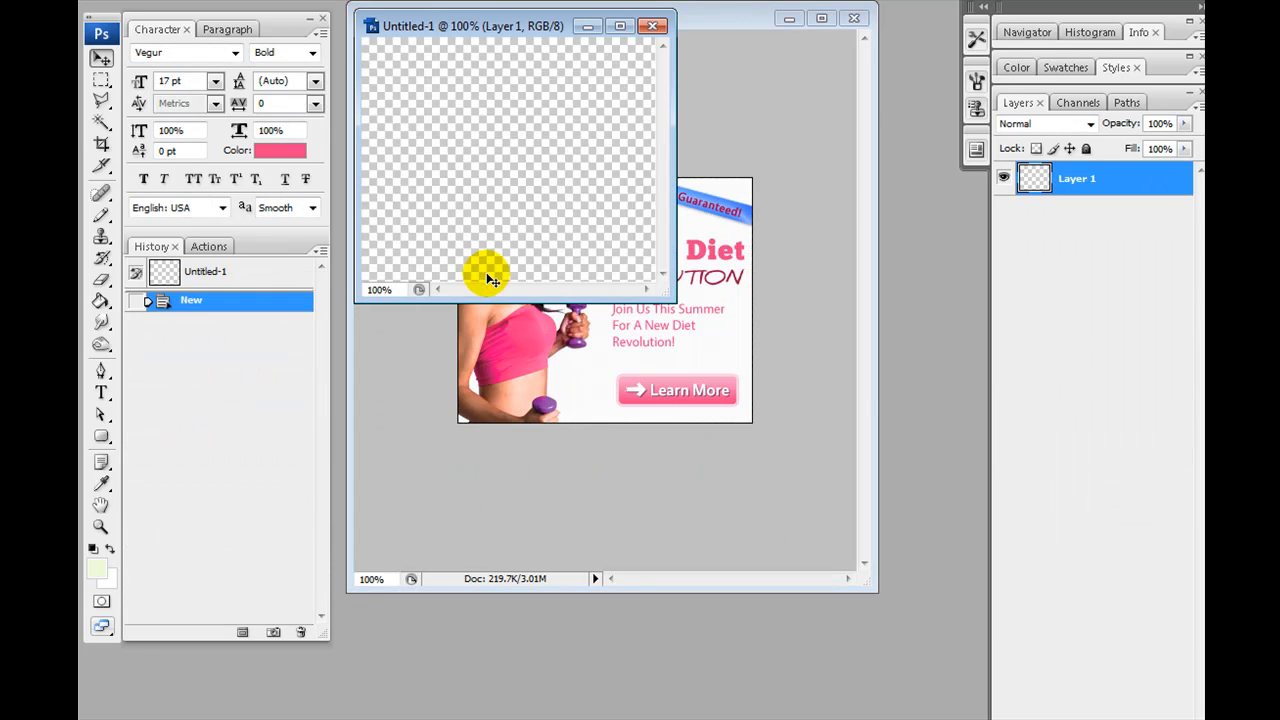
key("ctrl+v")
left_click_drag(661, 290, 904, 510)
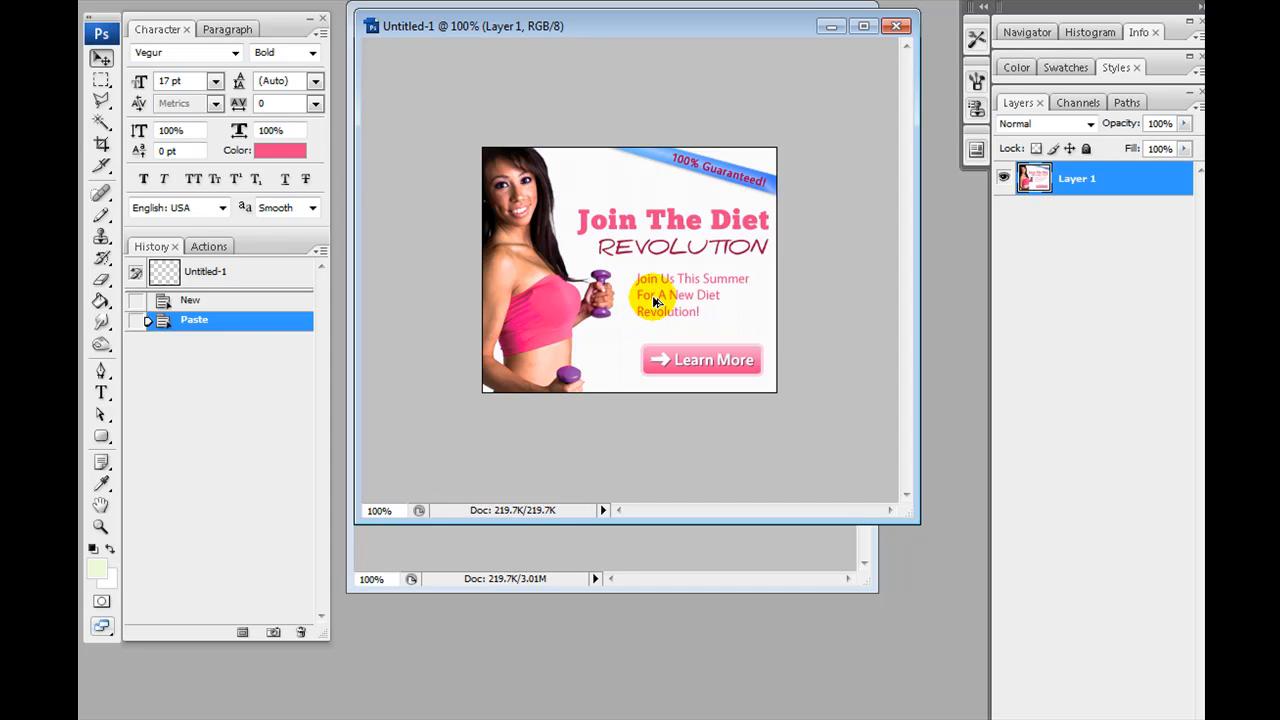
- Set up a Save for Web export of the pasted banner as a JPEG with Very High quality
key("ctrl+alt+shift+s")
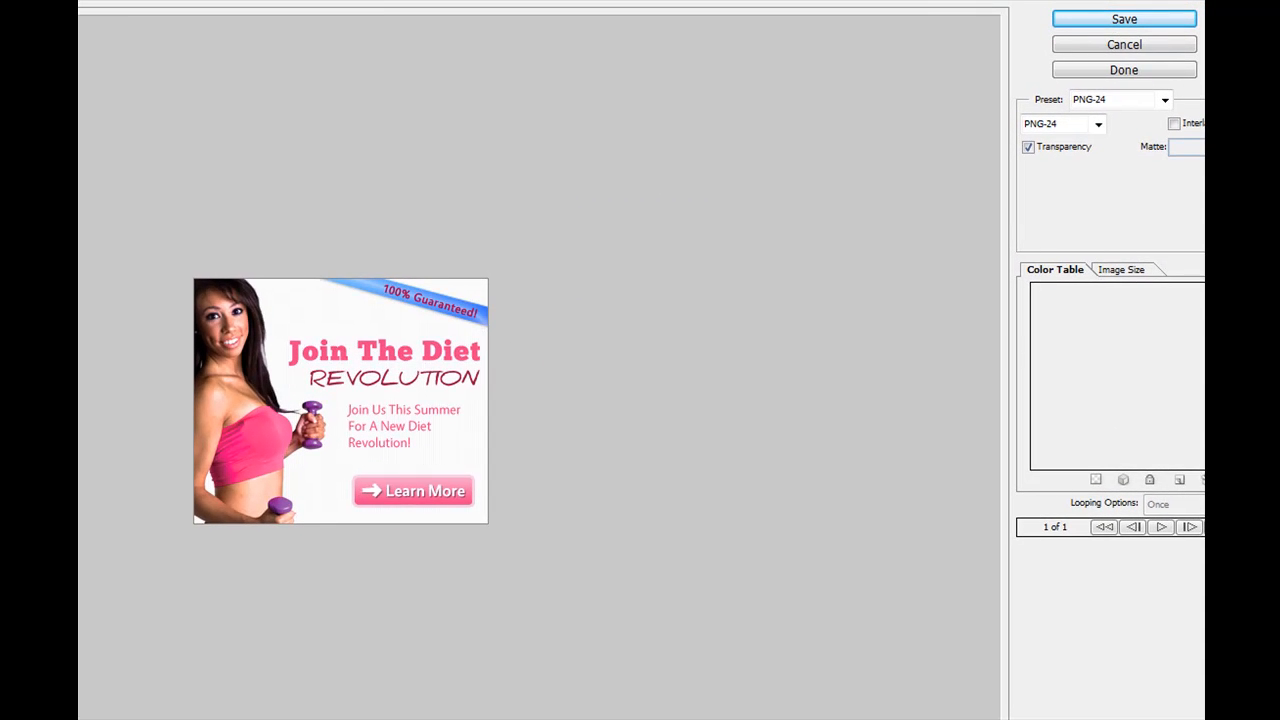
left_click(1070, 124)
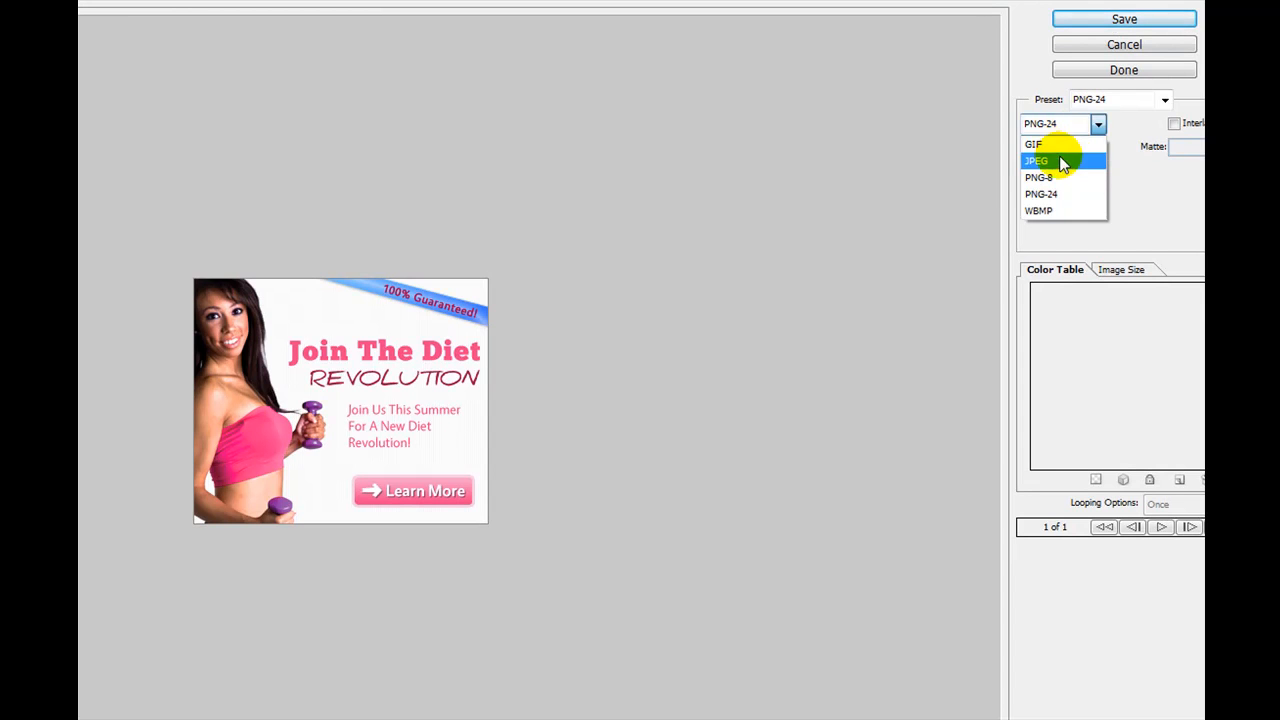
left_click(1064, 162)
left_click(1086, 149)
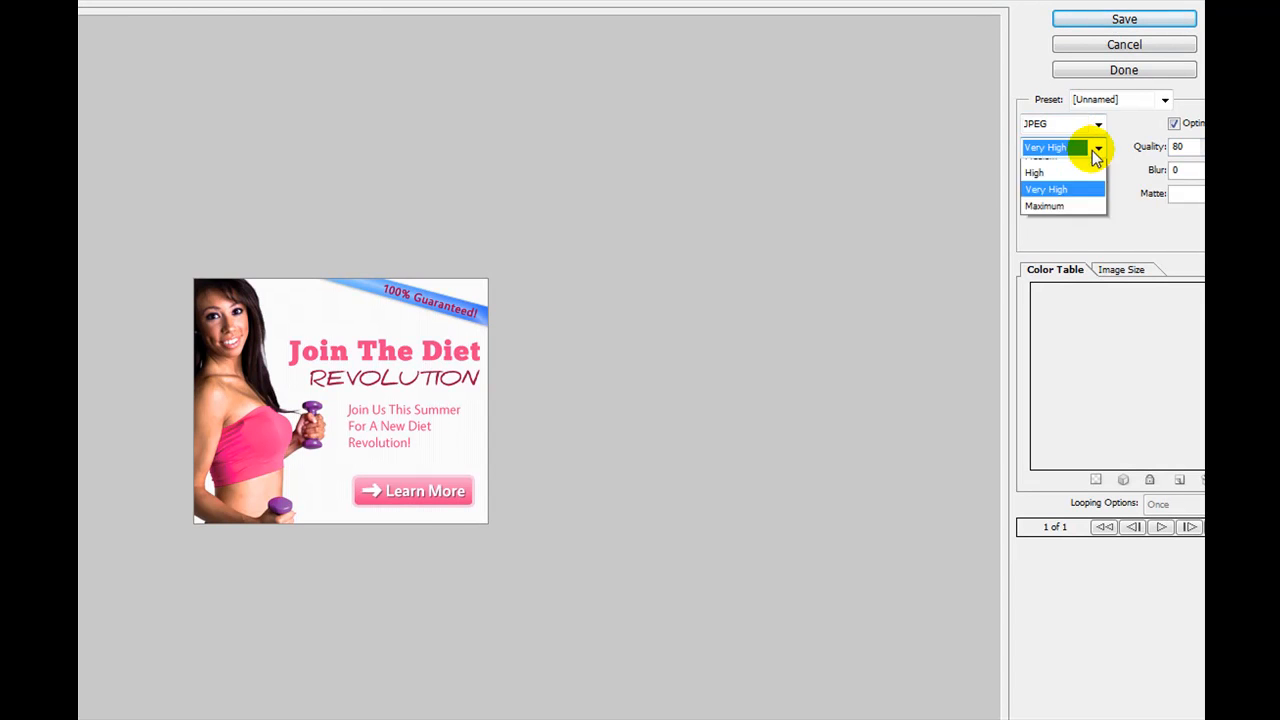
left_click(1066, 235)
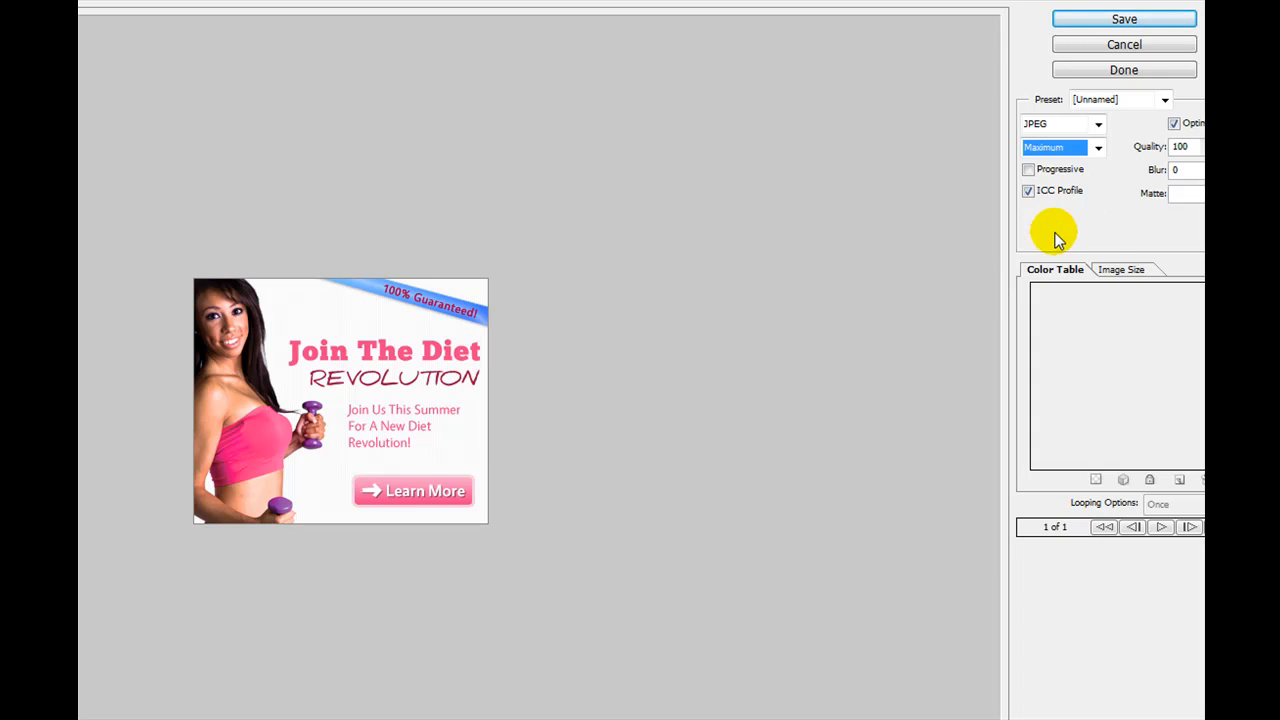
left_click(1097, 148)
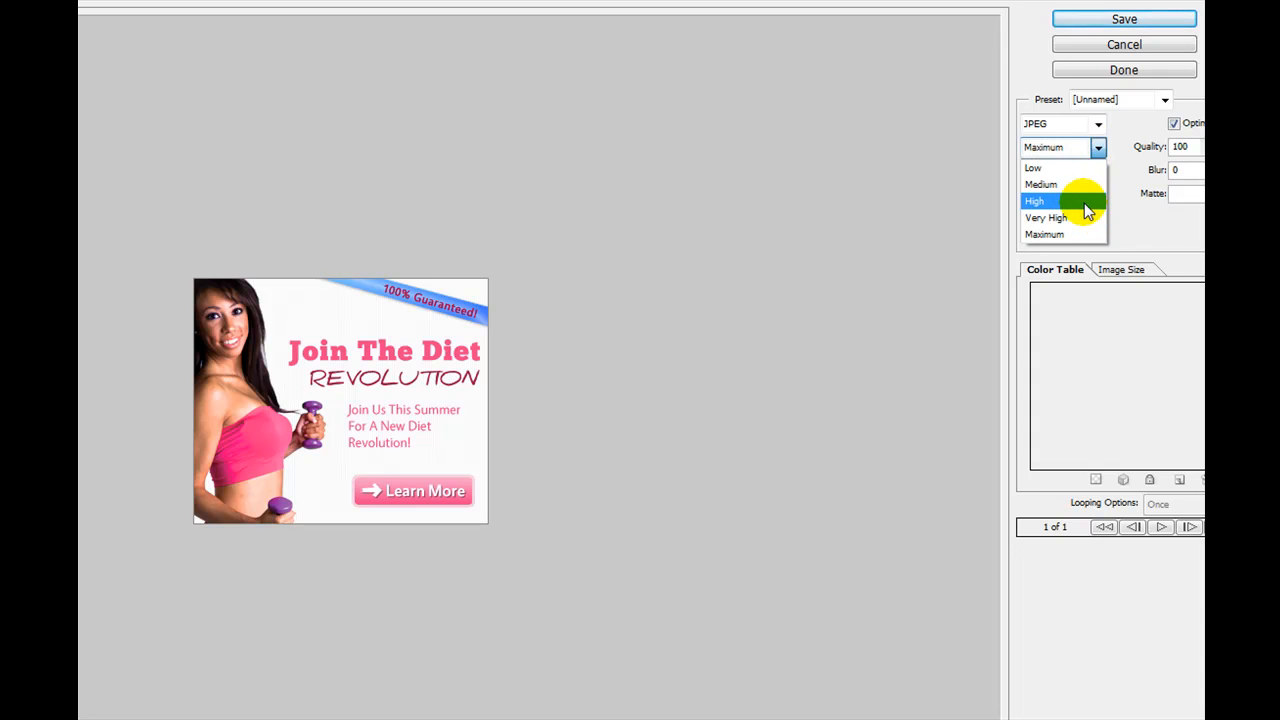
left_click(1088, 203)
left_click(1088, 147)
left_click(1080, 213)
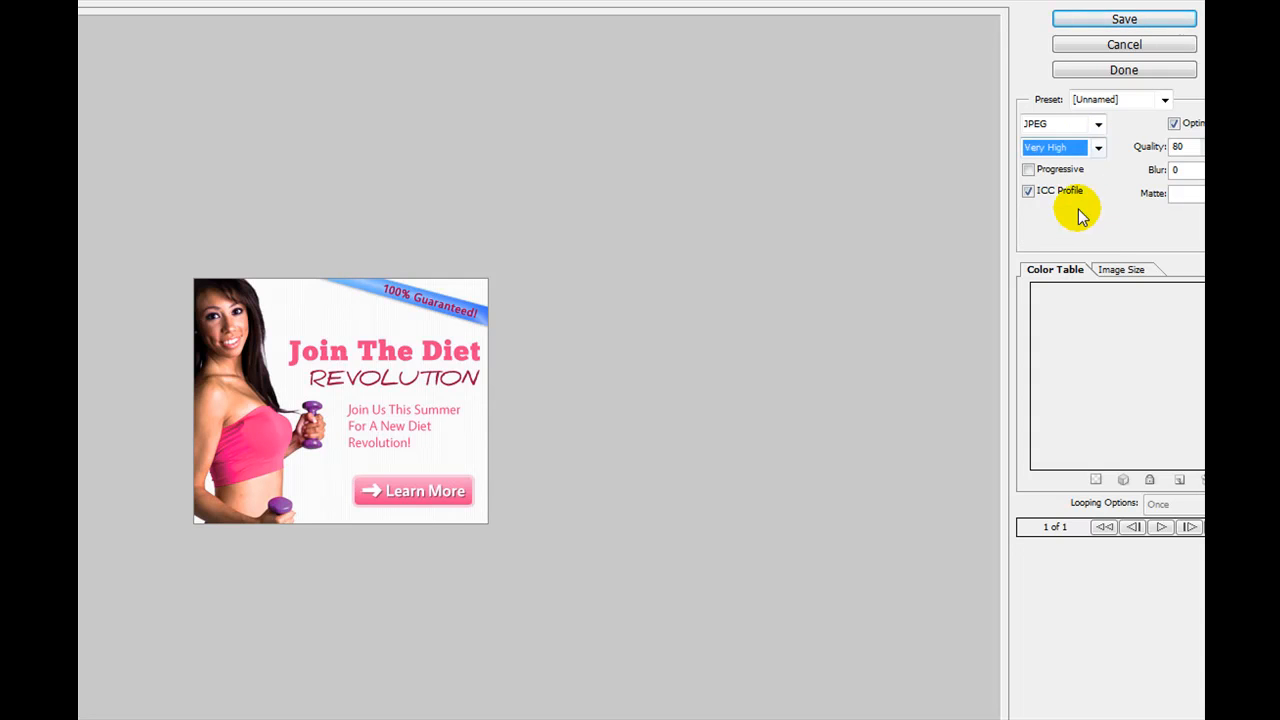
- Start saving the optimized JPEG and choose the Banner Set 1 folder inside Banners 1-10 as its destination
left_click(1090, 26)
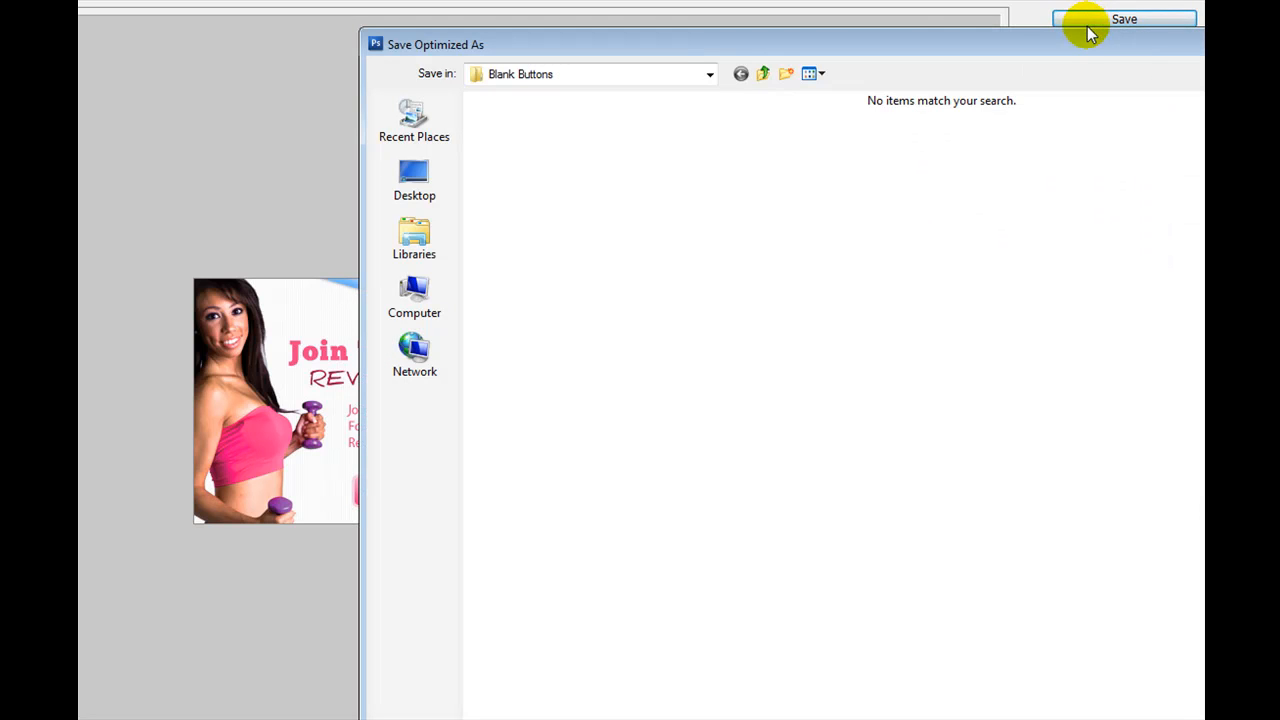
left_click(764, 75)
left_click(764, 75)
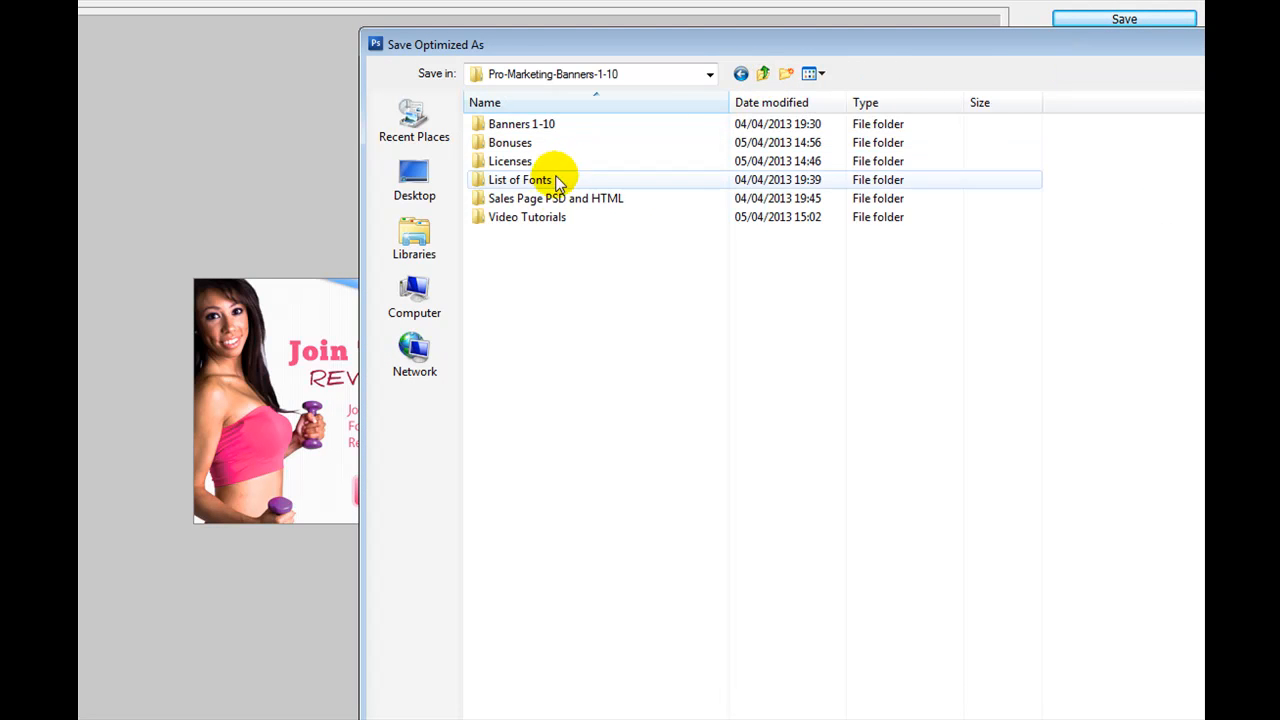
left_click(528, 127)
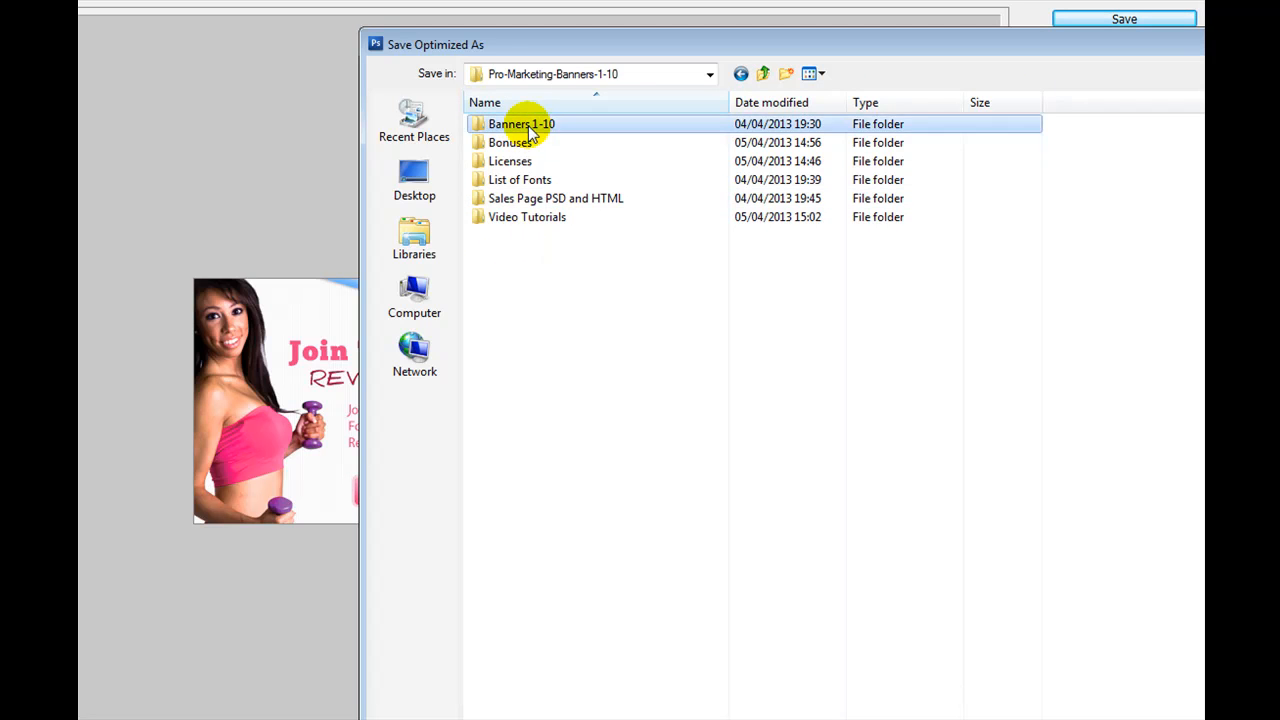
double_click(528, 127)
double_click(530, 124)
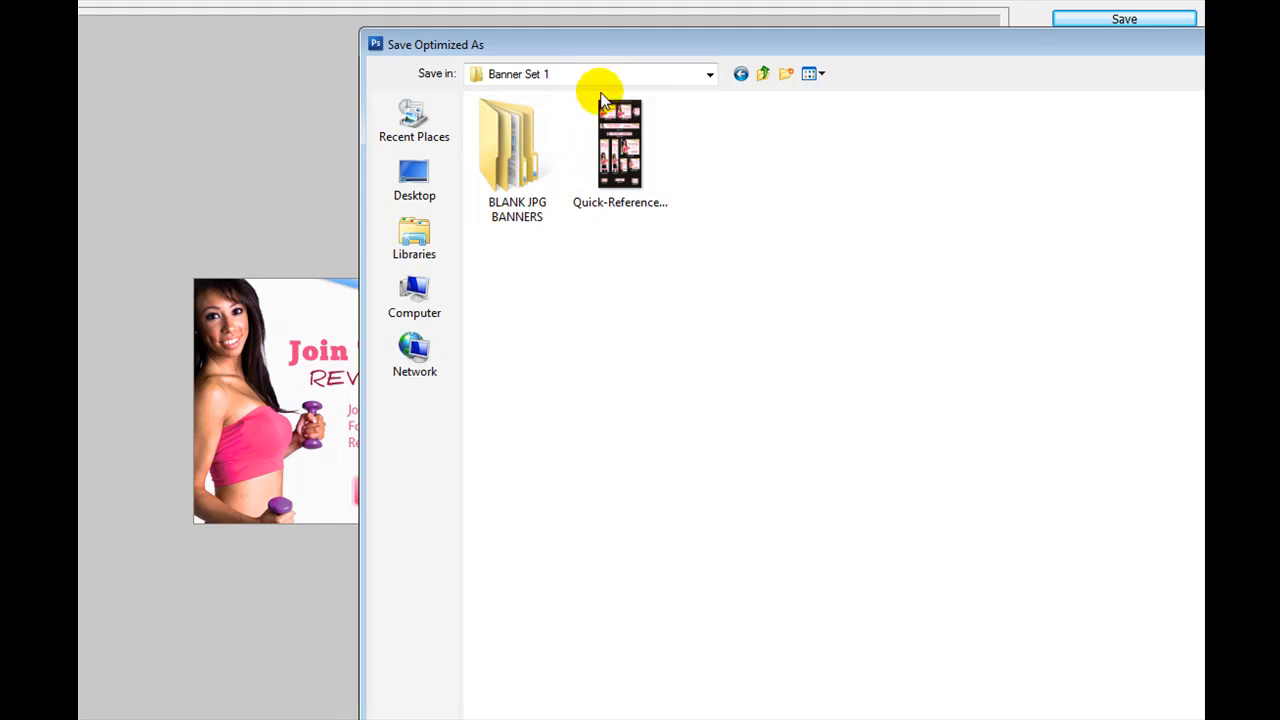
- Name the exported image diet-banner-new and save it as an images-only JPEG
left_click_drag(609, 51, 523, 2)
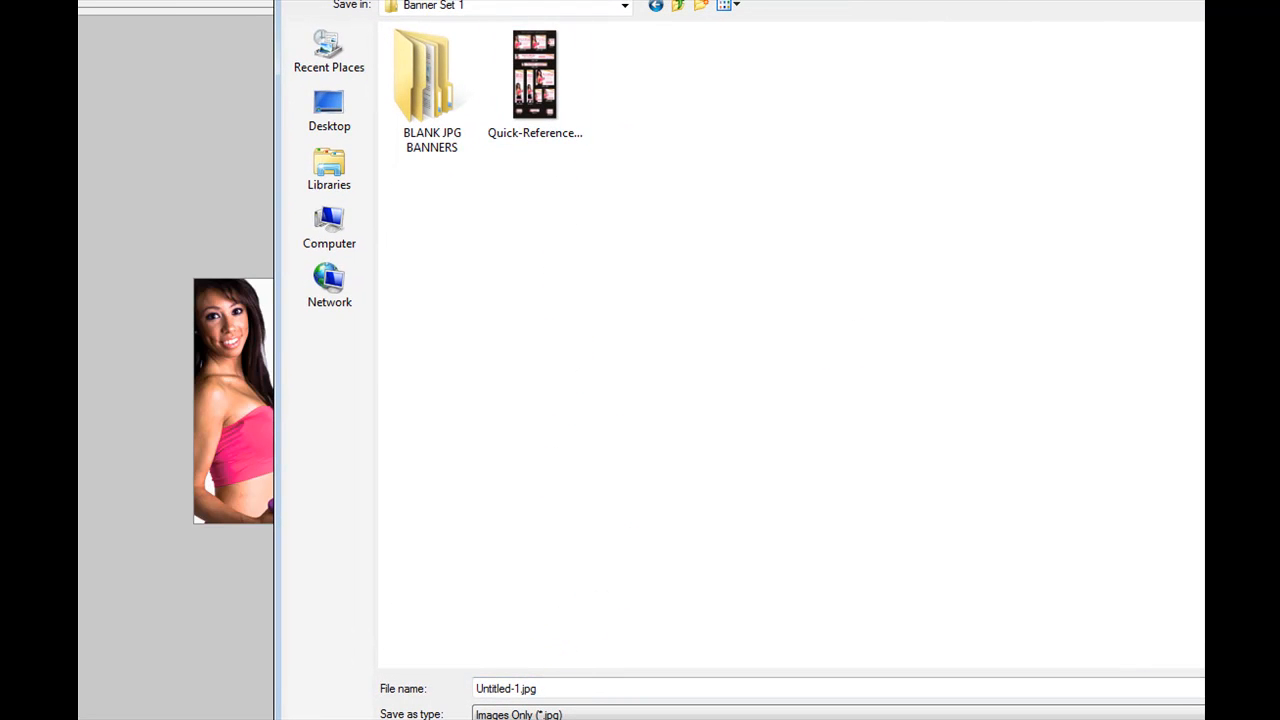
left_click_drag(1204, 718, 1034, 438)
double_click(540, 332)
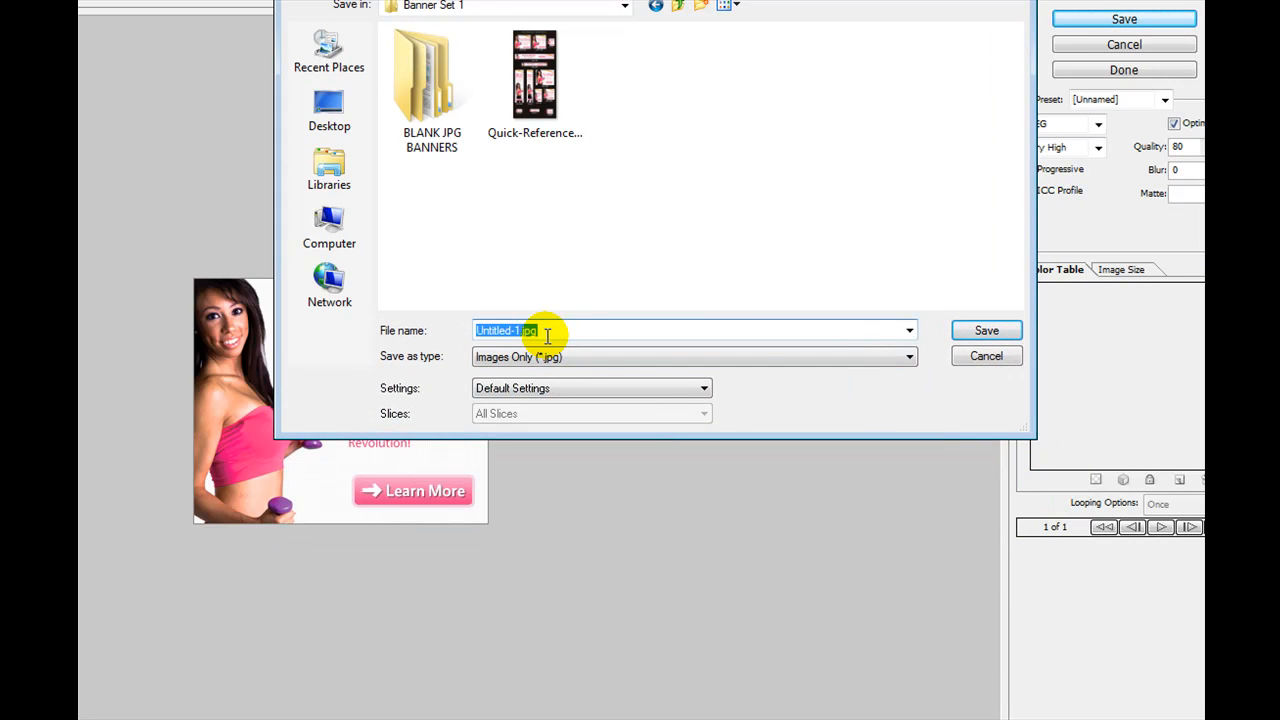
type("diet-banner-new")
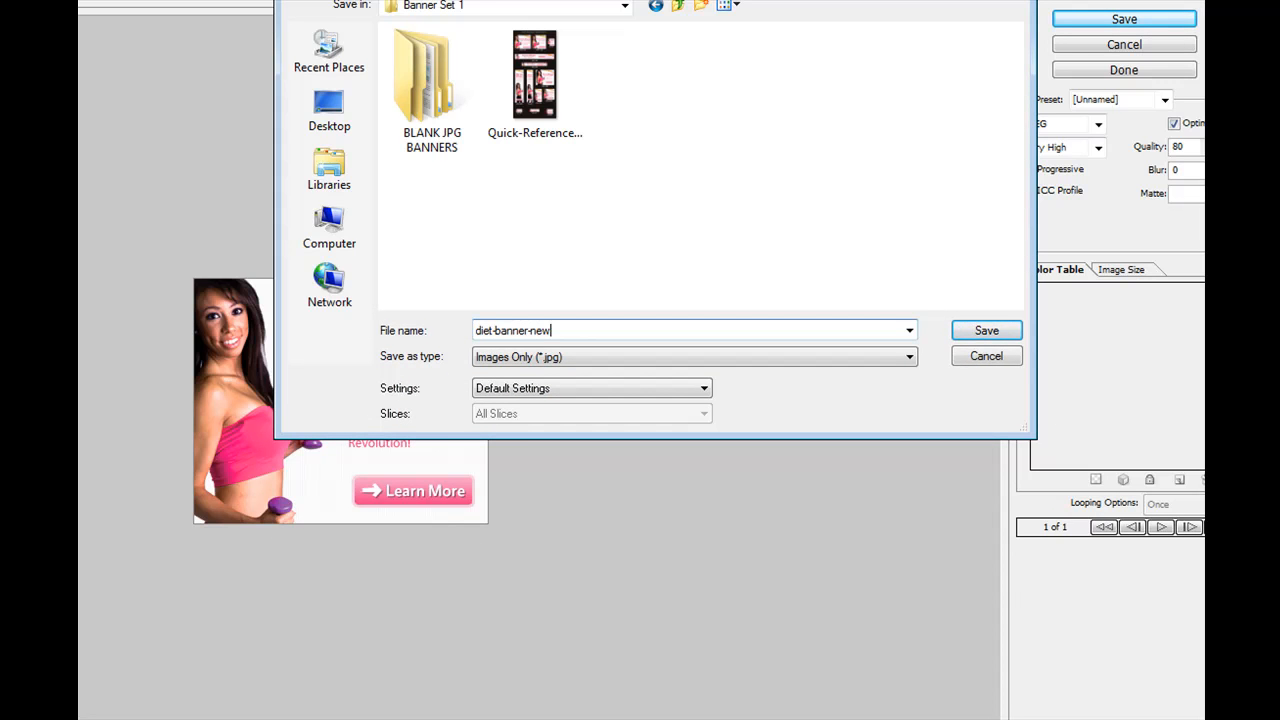
key("Return")
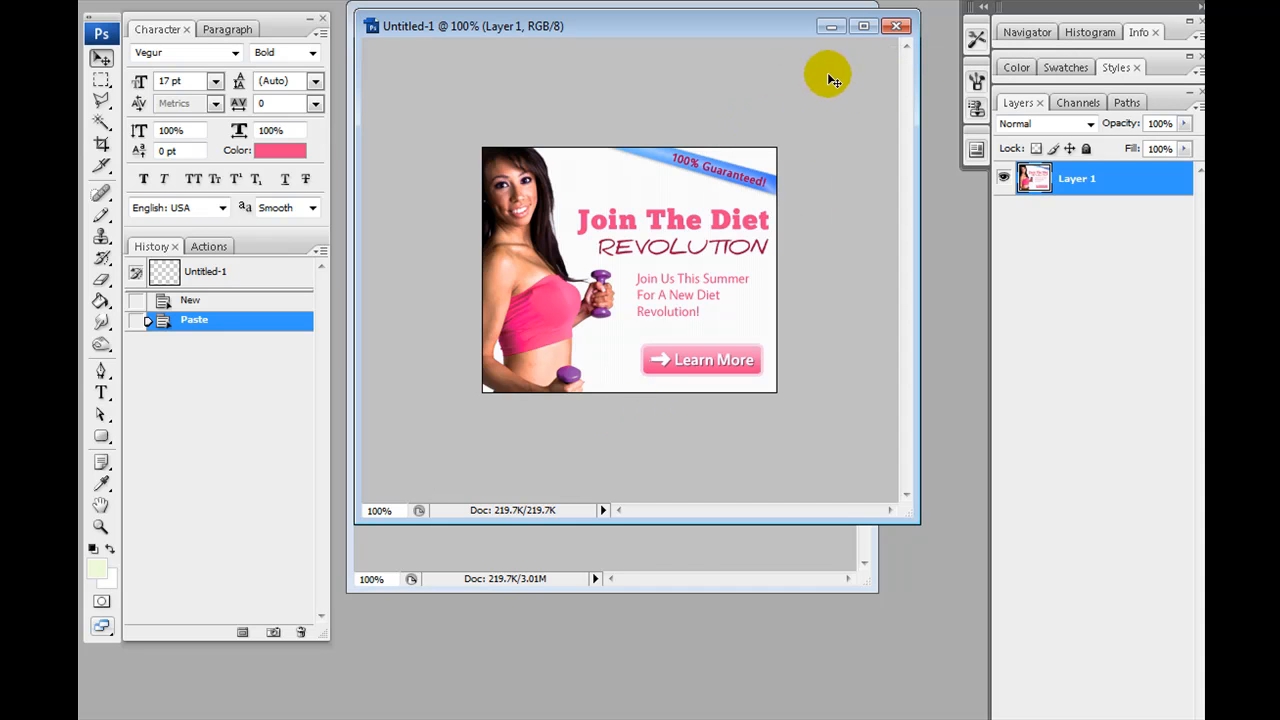
- Close the pasted banner document without saving and deselect the canvas in 300x250.psd
left_click(897, 32)
left_click(625, 257)
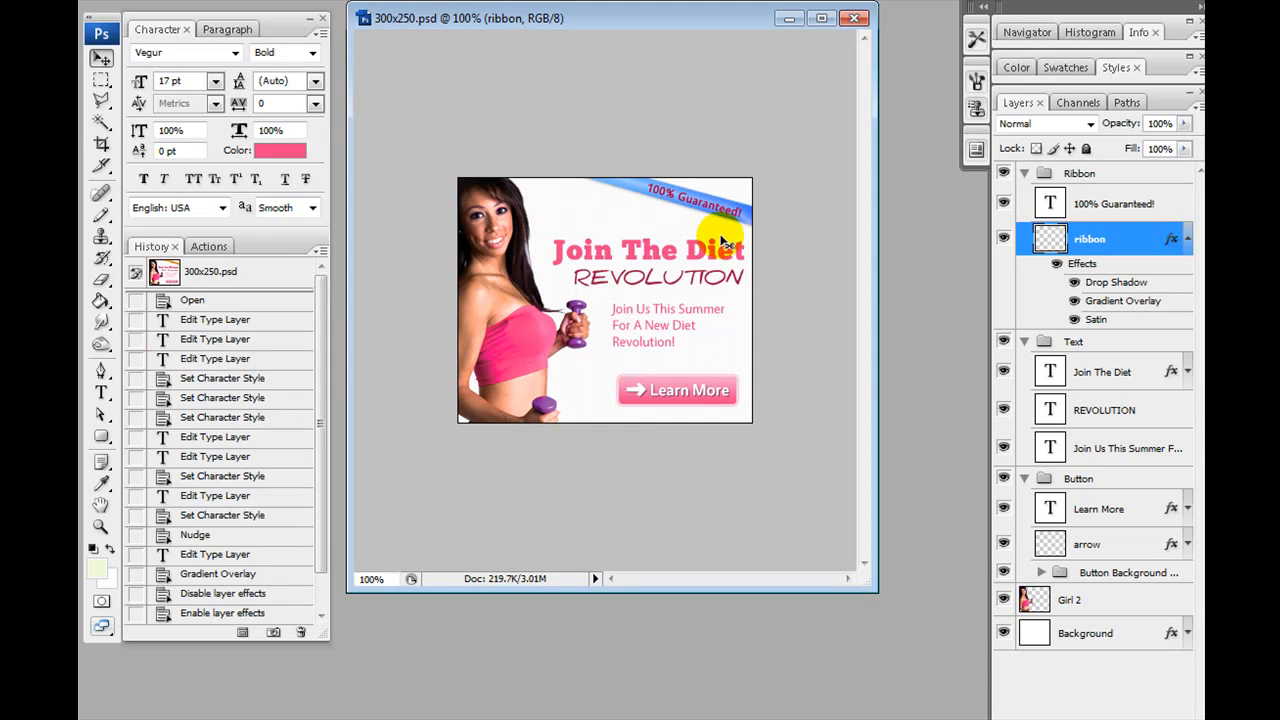
key("ctrl+d")
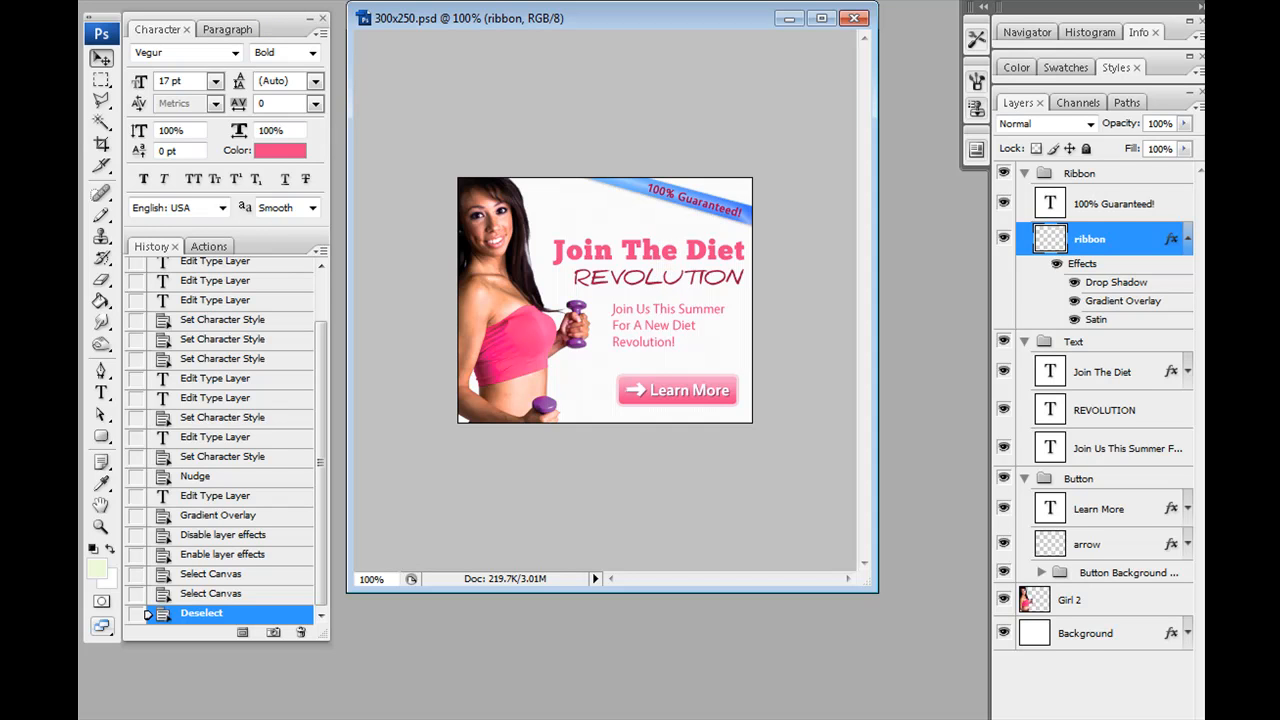
- Select the entire canvas of 300x250.psd
left_click_drag(360, 0, 294, 80)
left_click_drag(109, 23, 119, 80)
left_click_drag(360, 0, 363, 21)
left_click(254, 14)
left_click(268, 33)
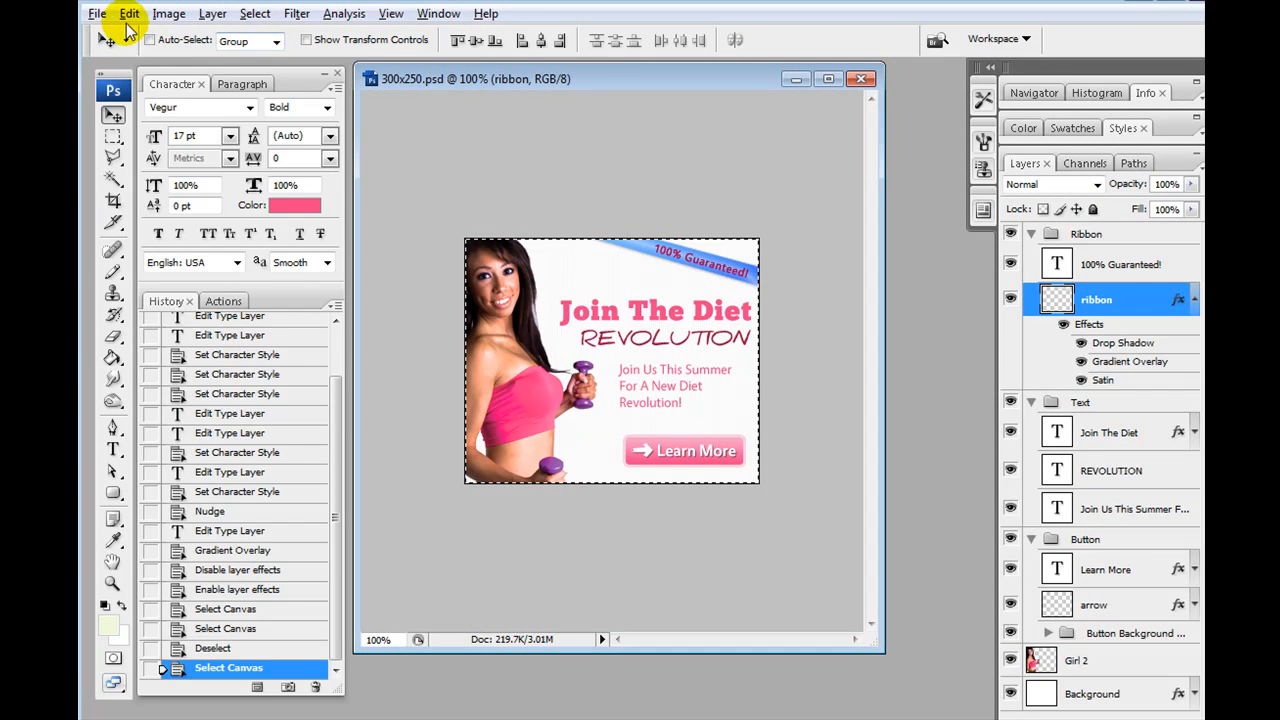
left_click(97, 14)
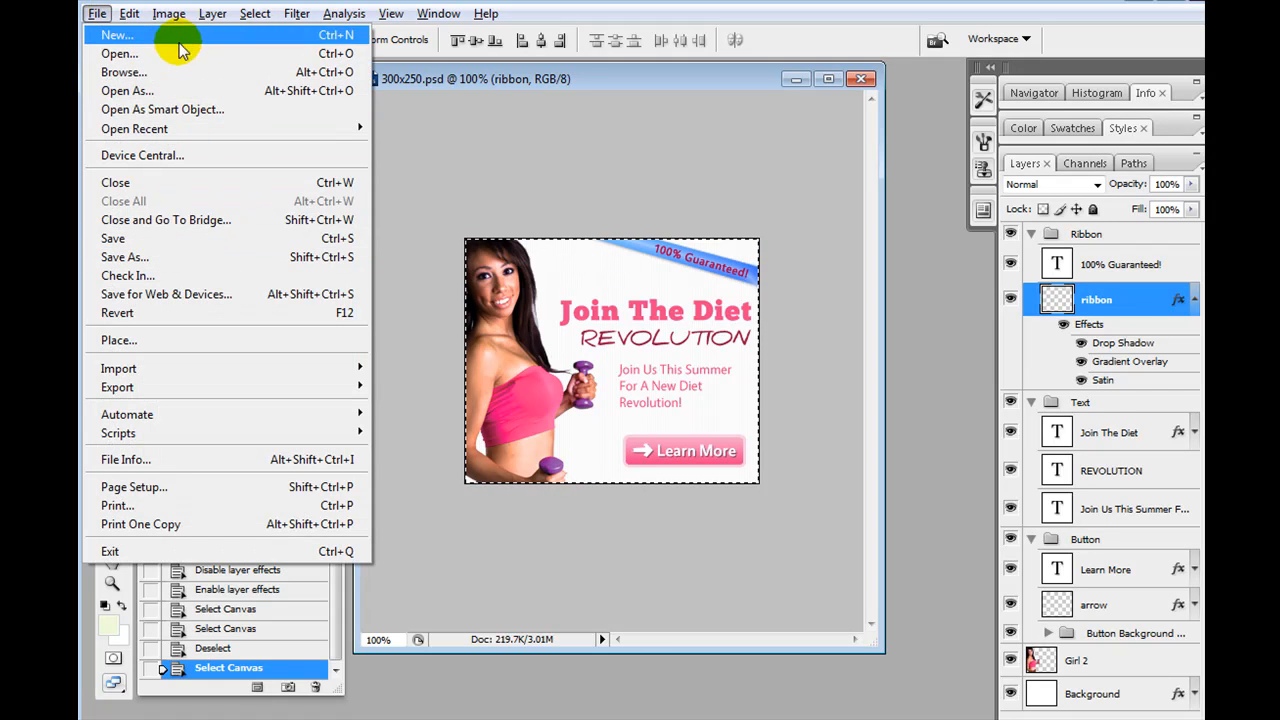
mouse_move(250, 13)
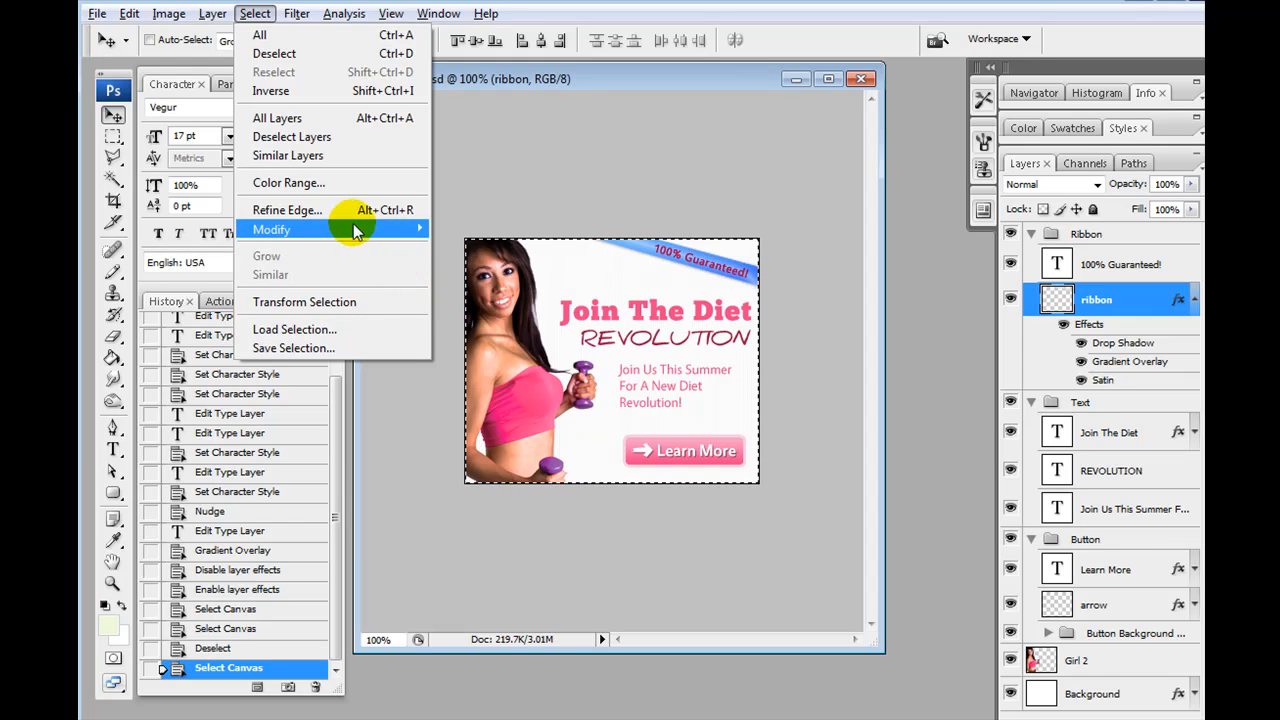
left_click(97, 13)
left_click(97, 13)
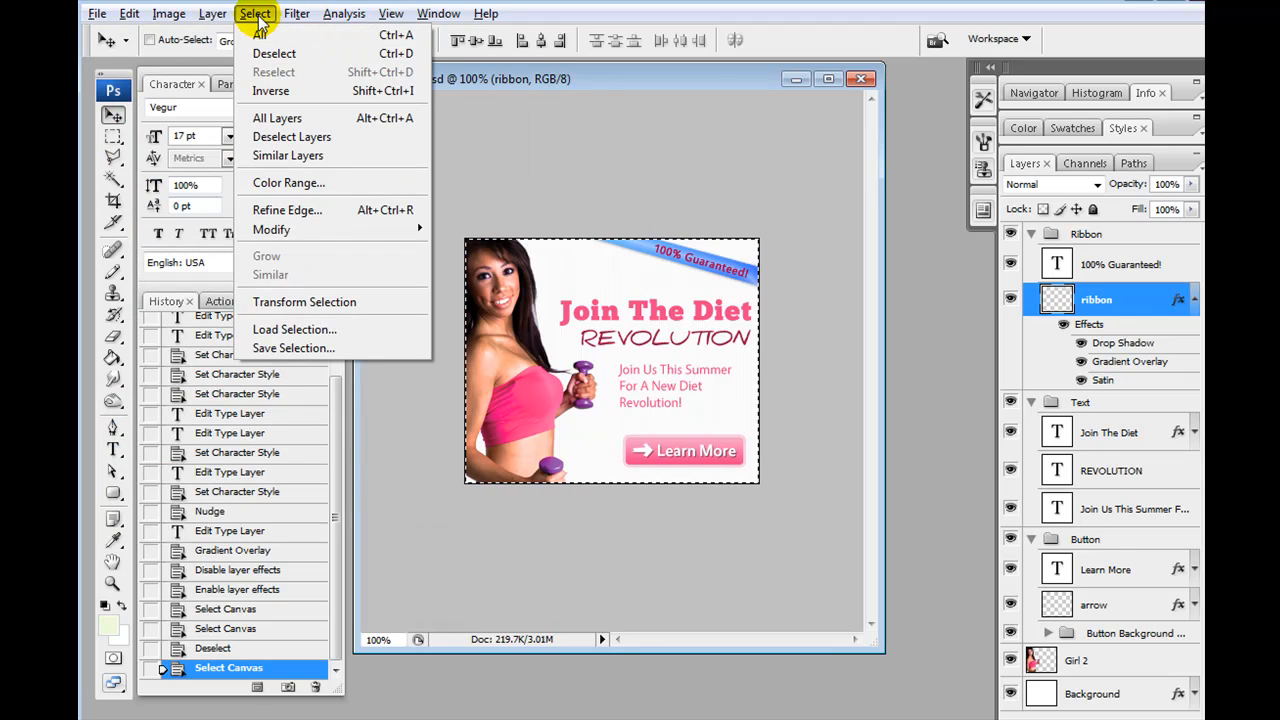
left_click(394, 488)
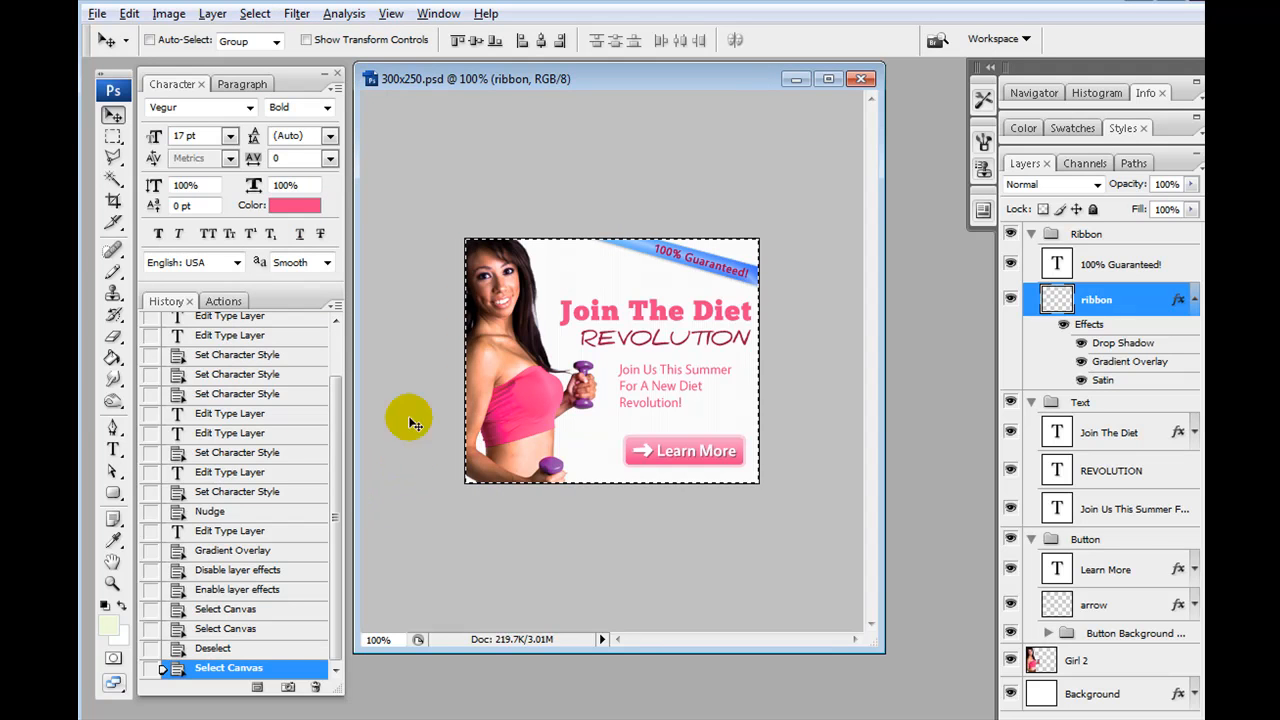
left_click(98, 14)
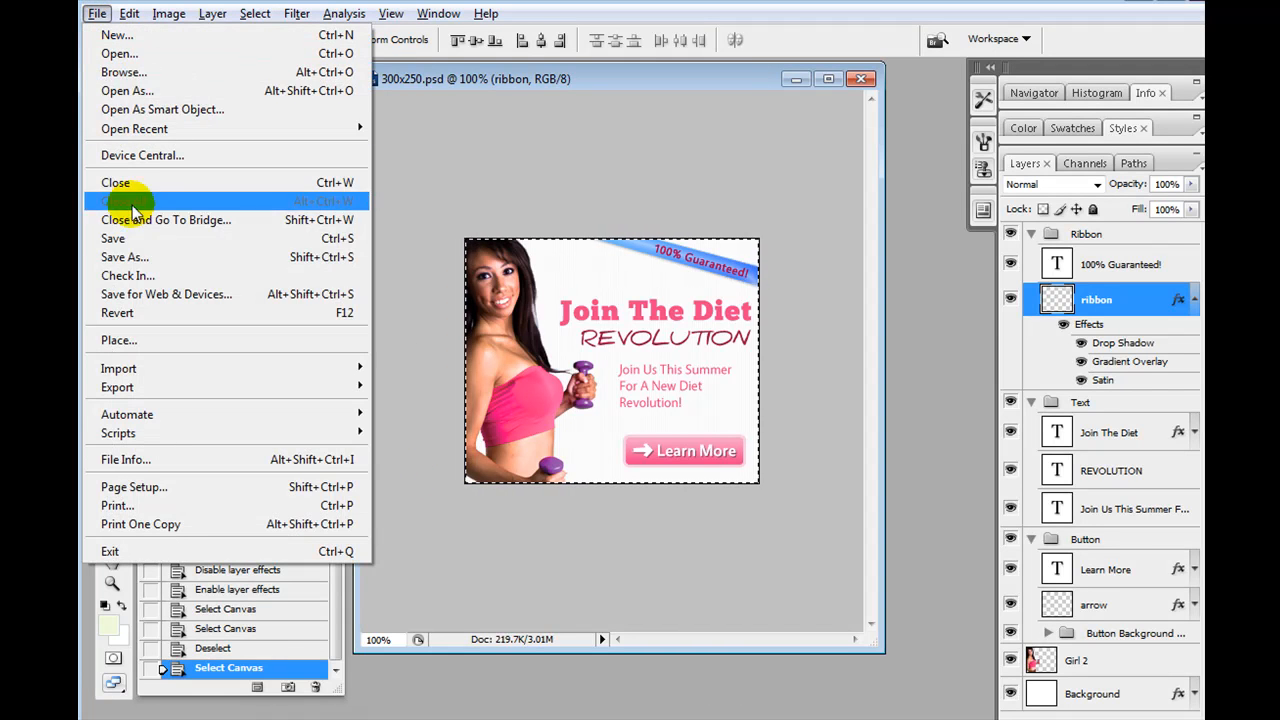
mouse_move(129, 13)
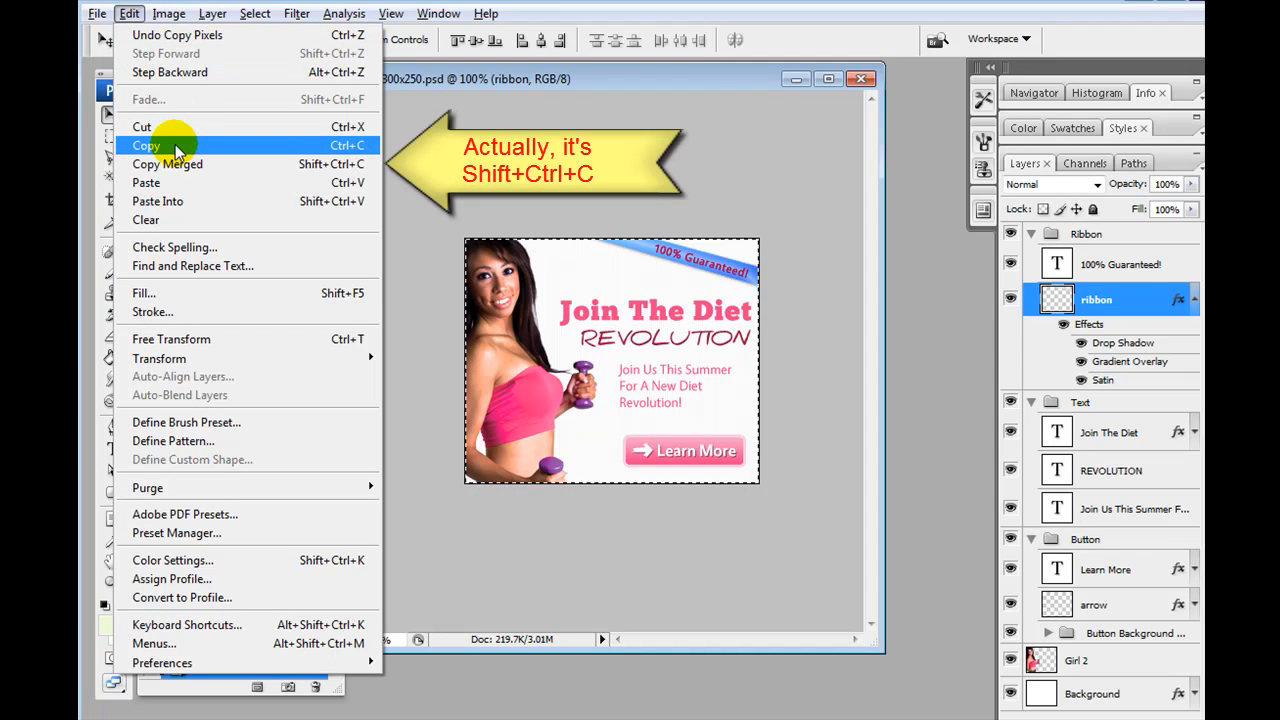
left_click(445, 407)
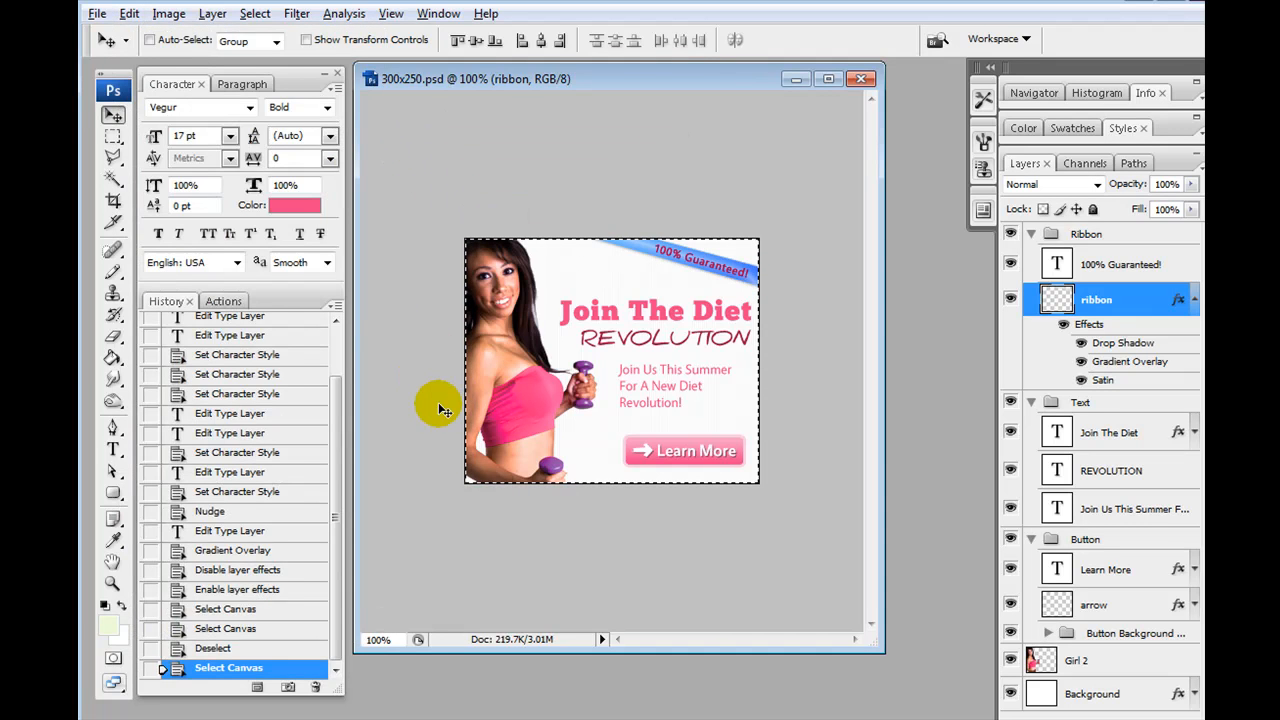
left_click(97, 13)
left_click(140, 35)
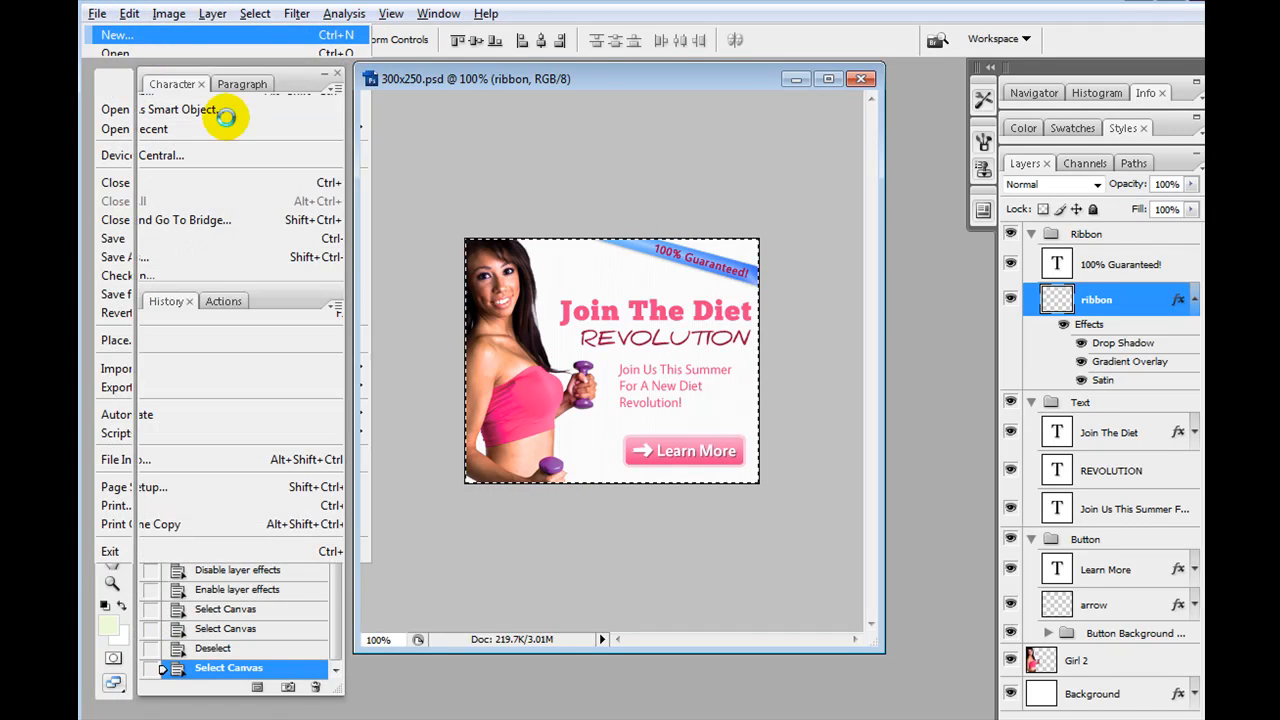
left_click(745, 318)
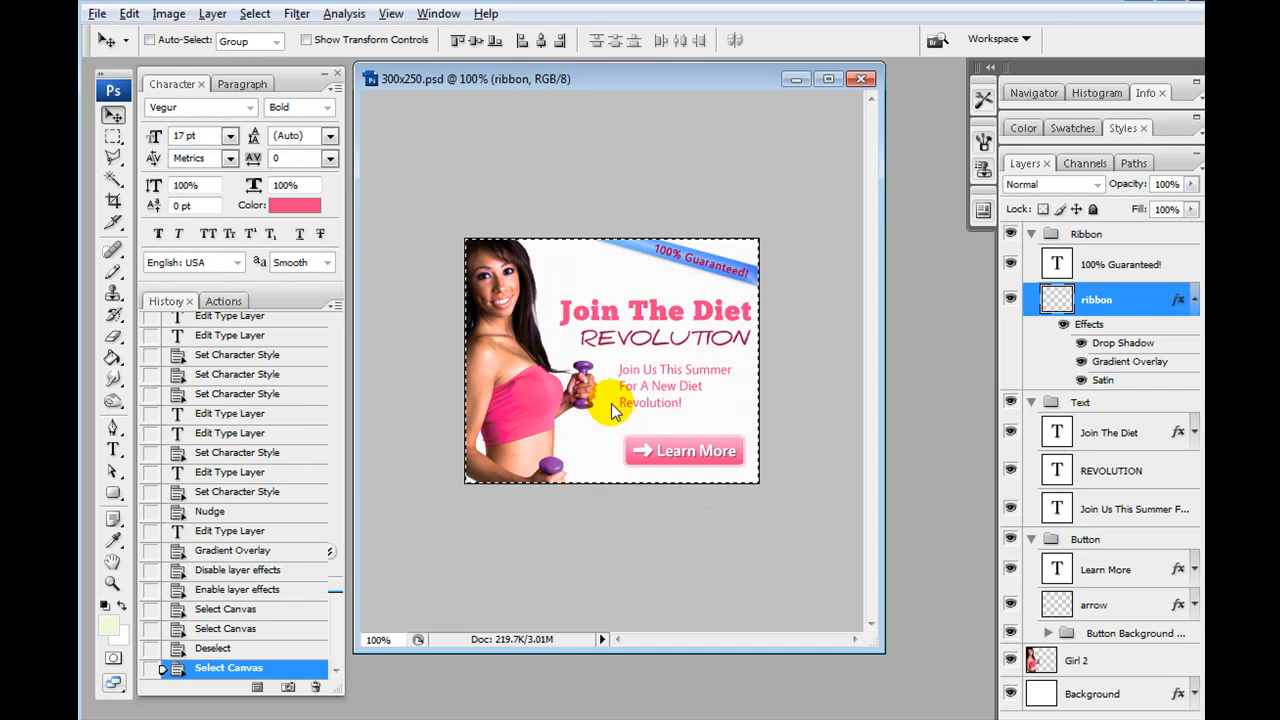
left_click(580, 94)
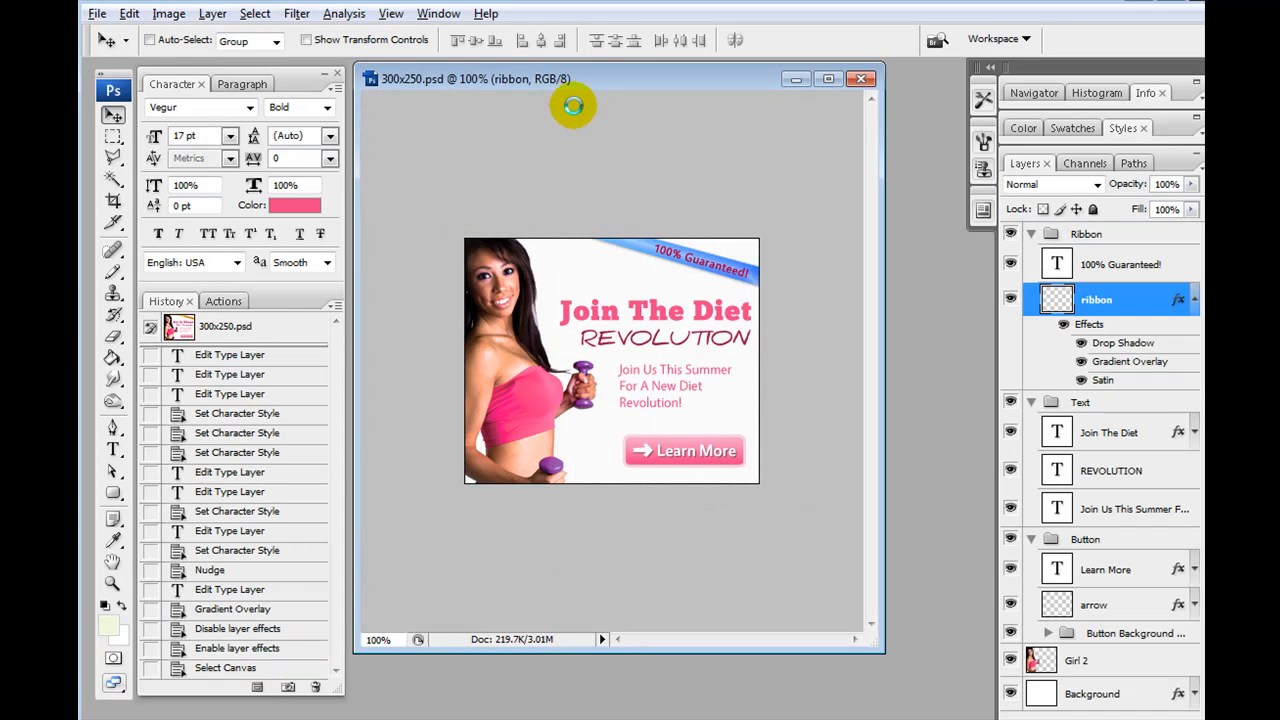
- Create a new transparent document 300 pixels wide and 250 pixels high at 72 pixels/inch
left_click(97, 13)
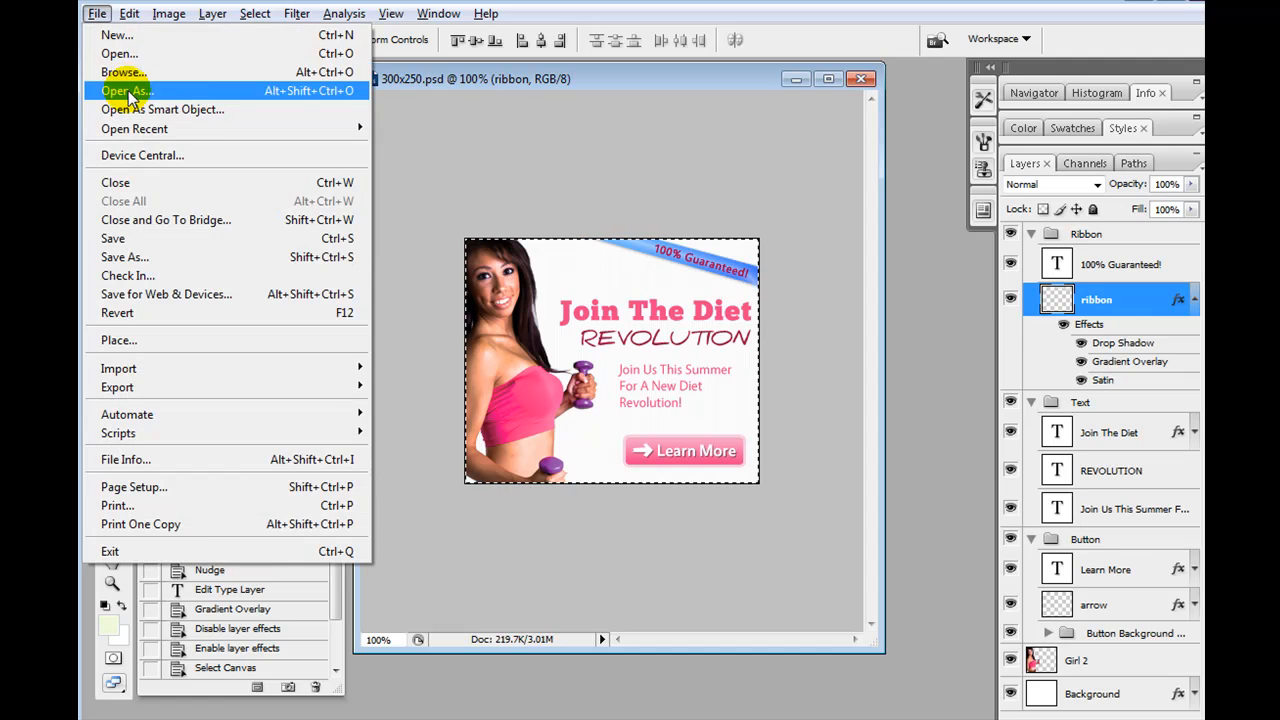
left_click(125, 35)
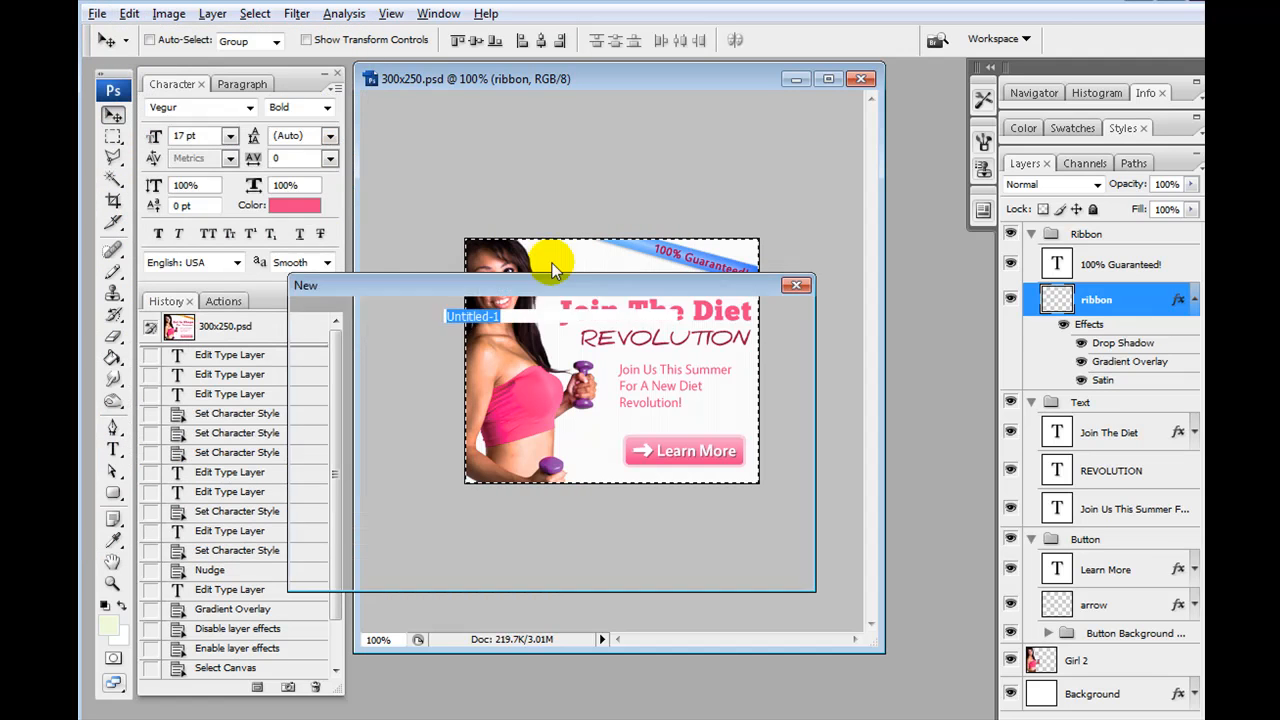
double_click(470, 399)
type("3")
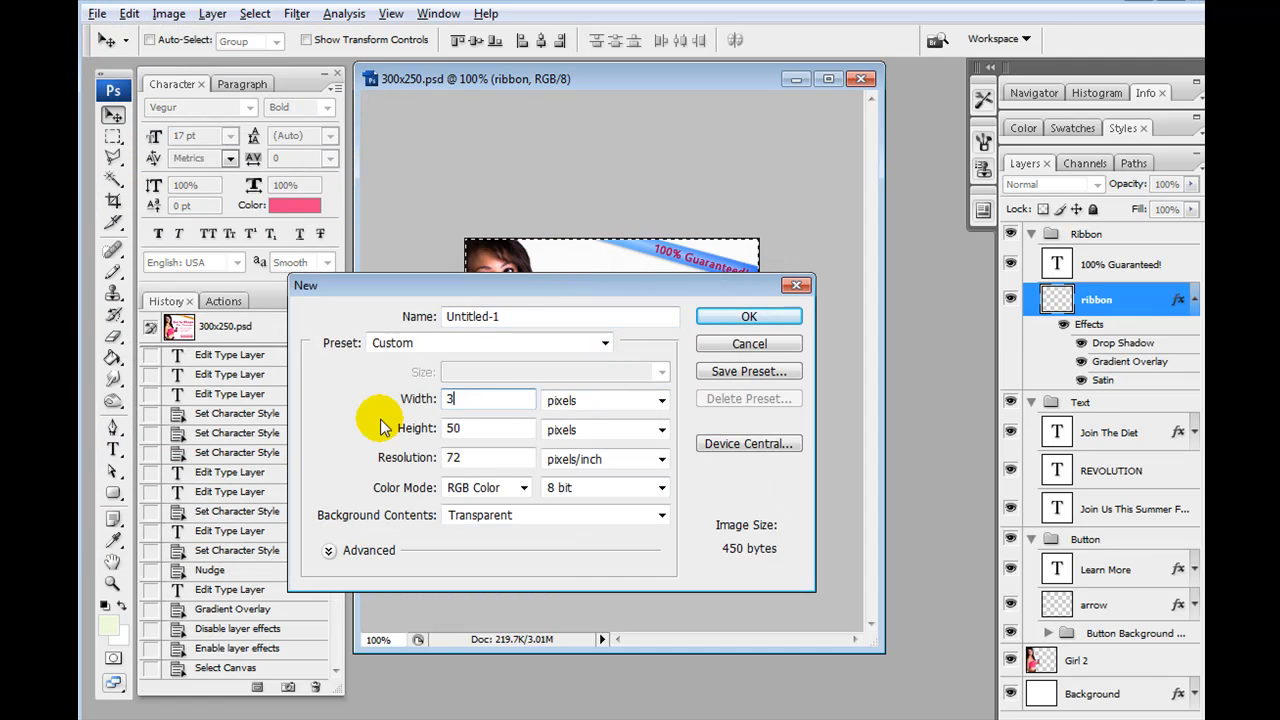
key("Tab")
type("25")
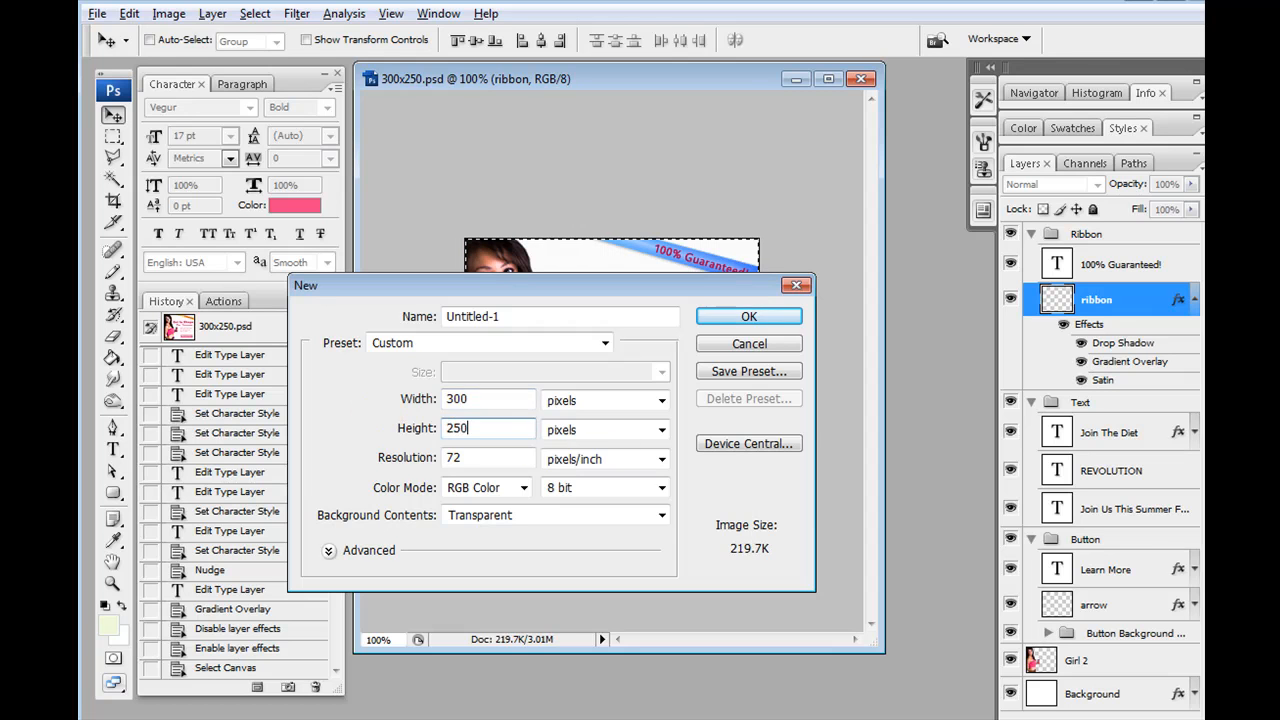
key("Return")
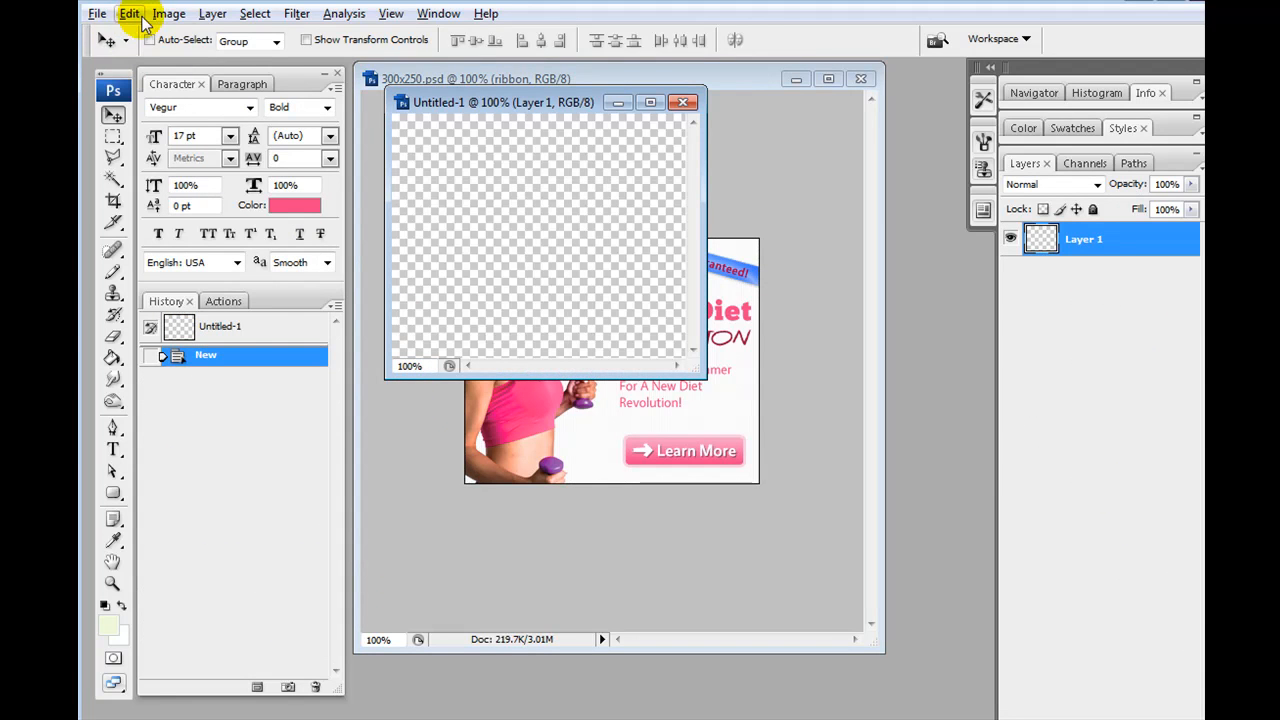
- Paste the unmerged copy of the ribbon layer into the new document and close that document
left_click(132, 16)
left_click(200, 182)
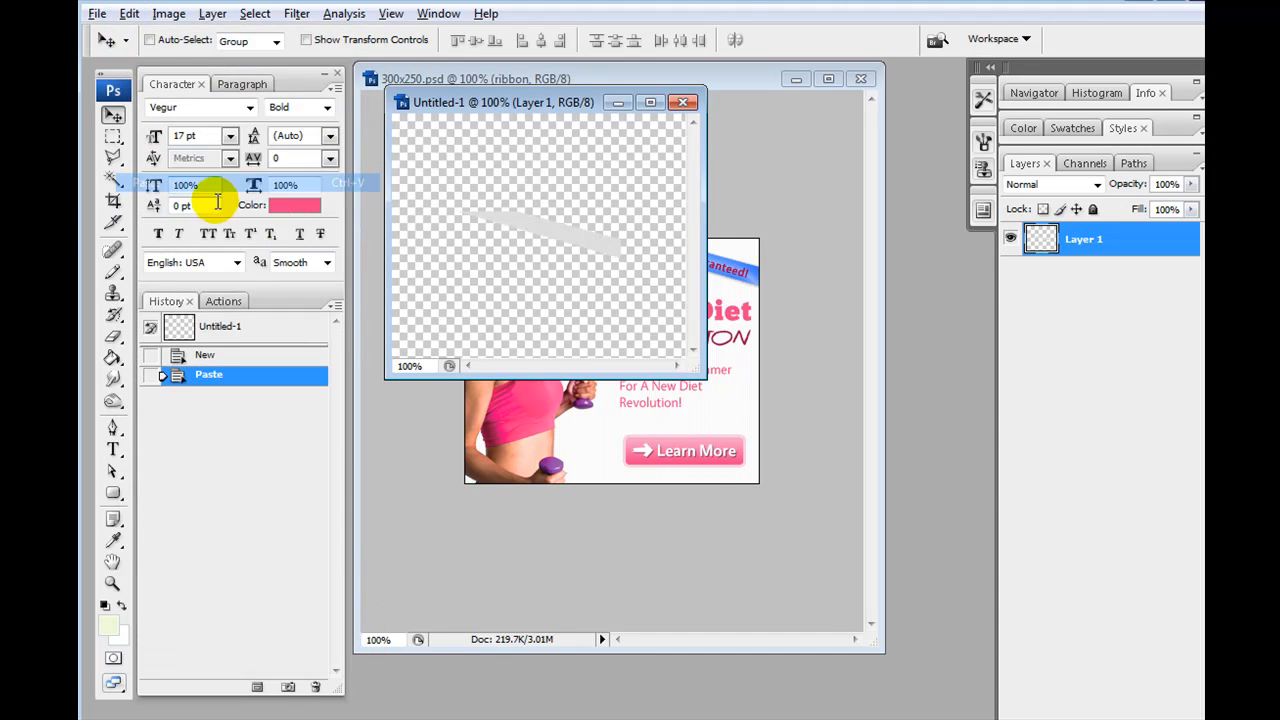
left_click(682, 104)
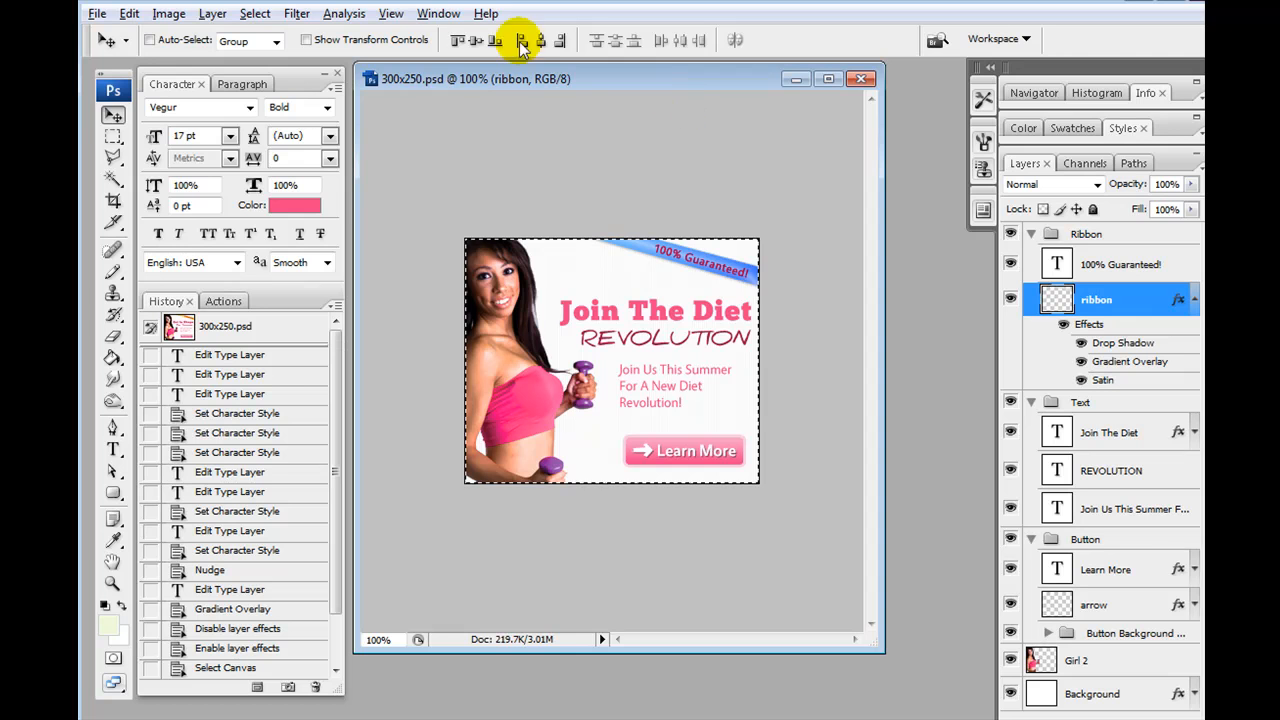
- Paste the merged copy of the banner into a new document of the suggested size and close it without saving
left_click(97, 13)
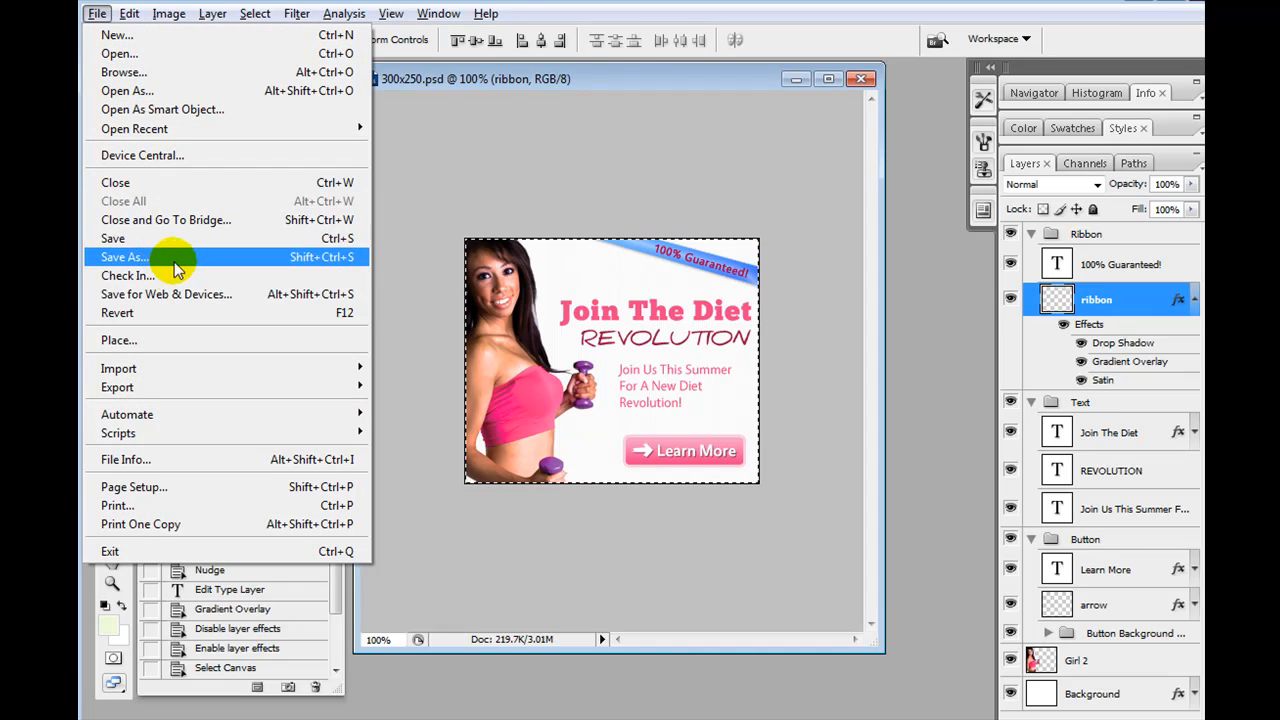
left_click(97, 13)
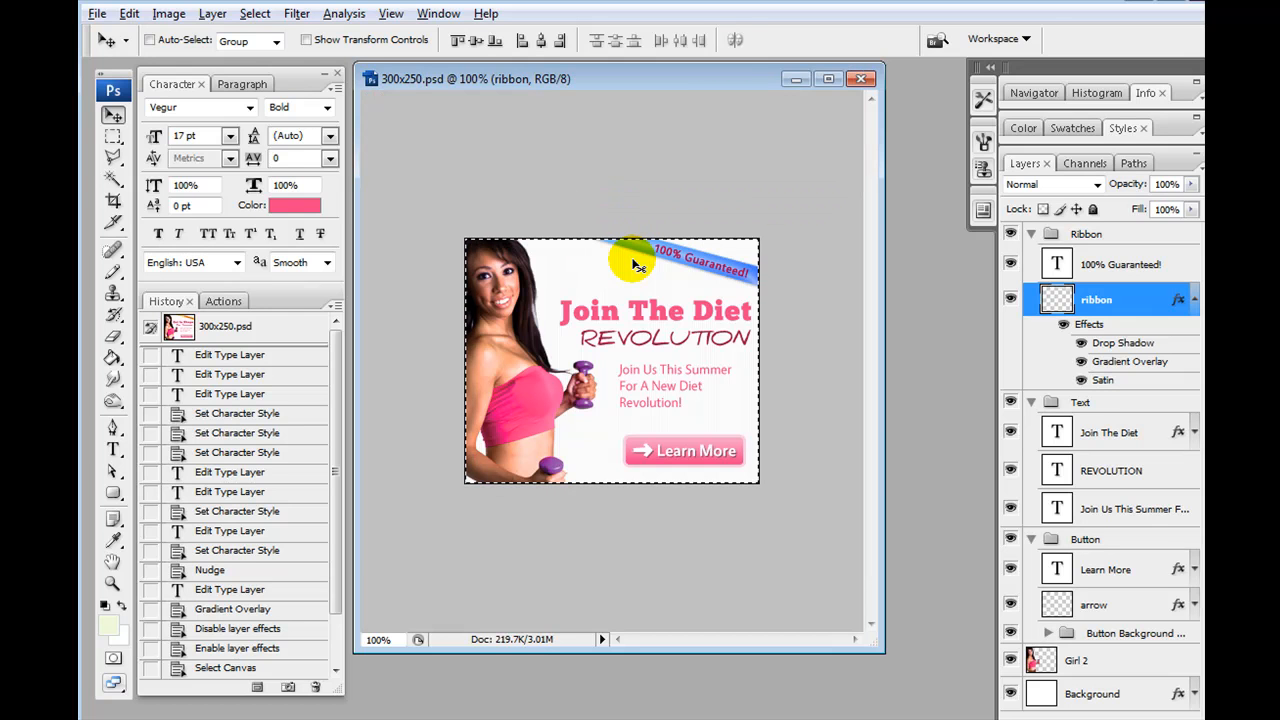
left_click(97, 13)
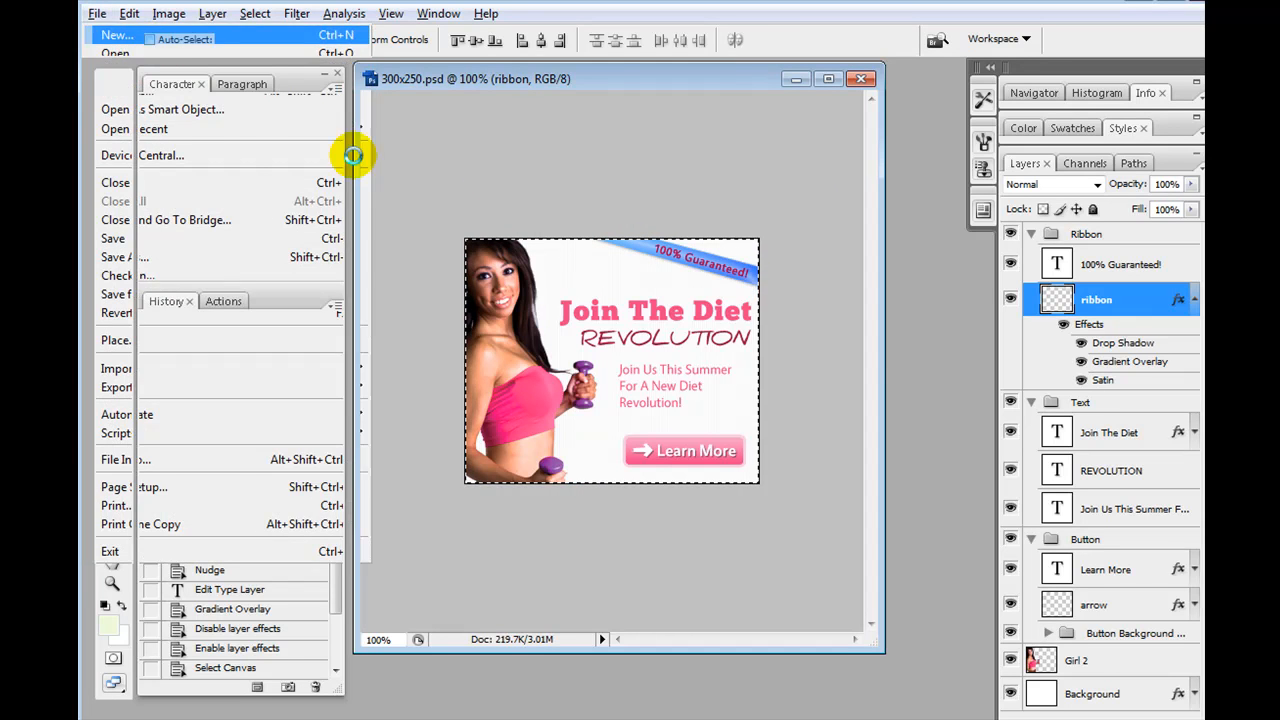
left_click(157, 40)
left_click(745, 325)
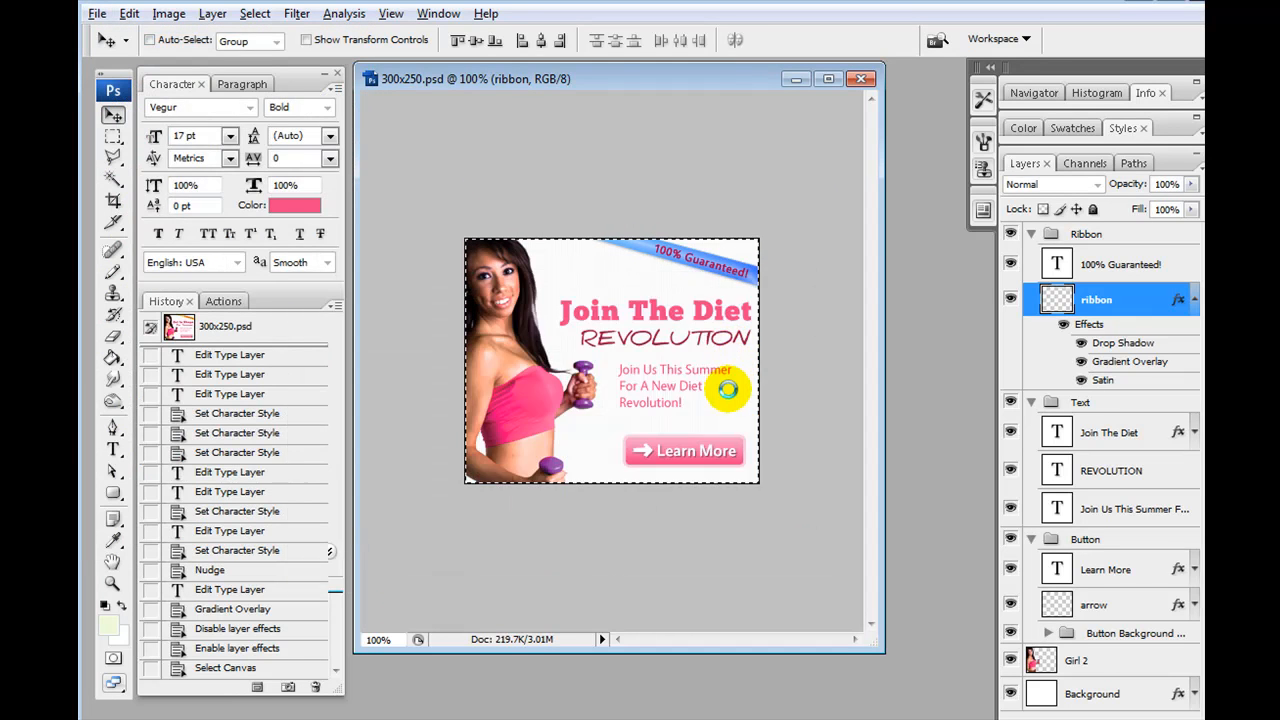
key("ctrl+v")
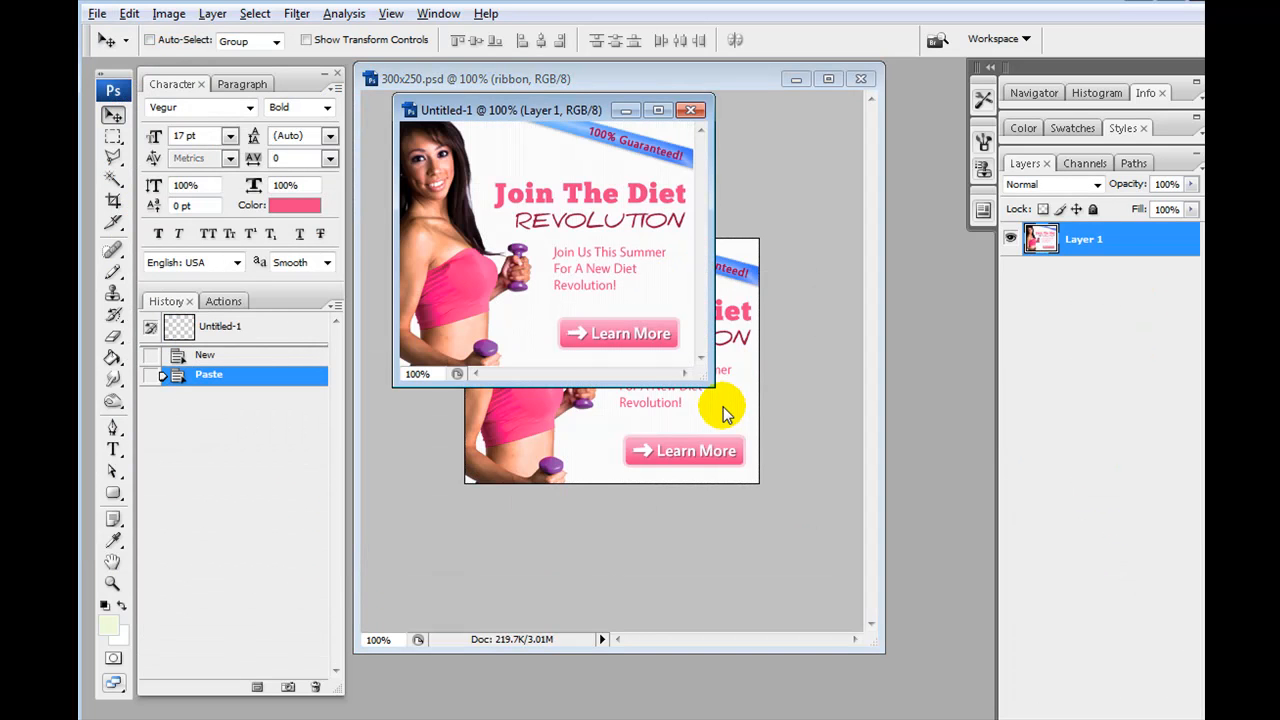
left_click(691, 111)
left_click(645, 259)
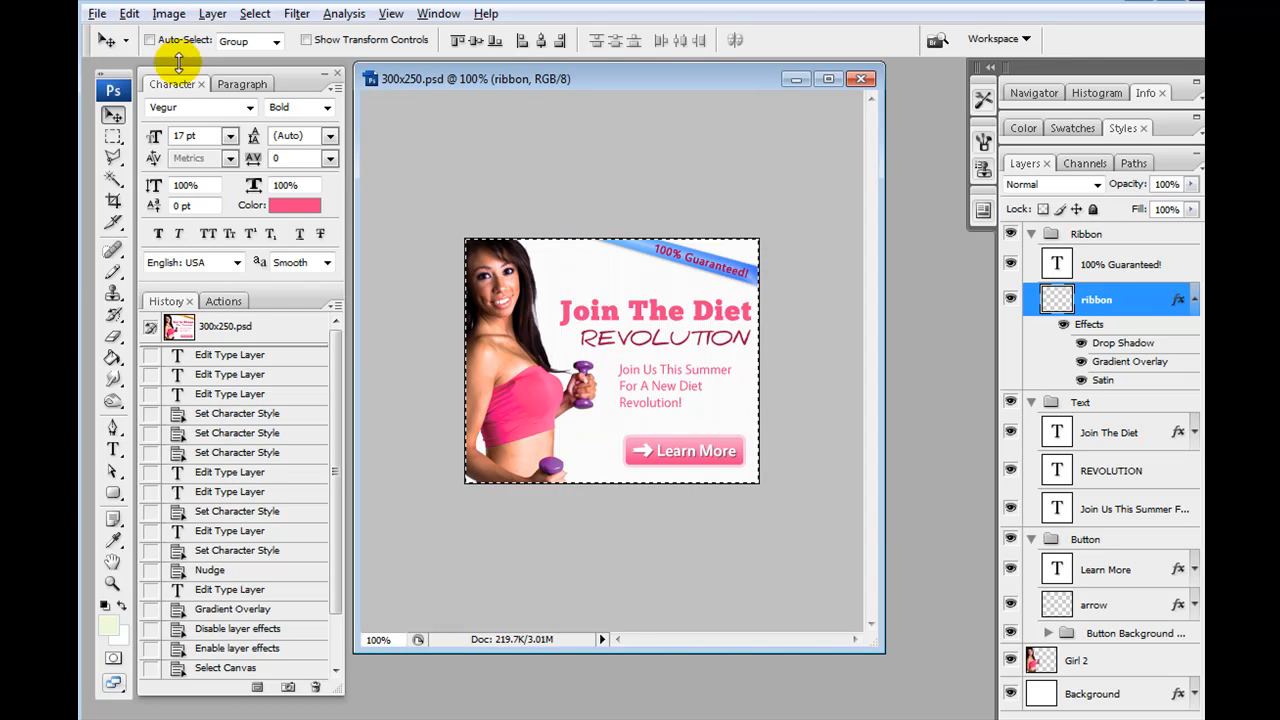
left_click(97, 14)
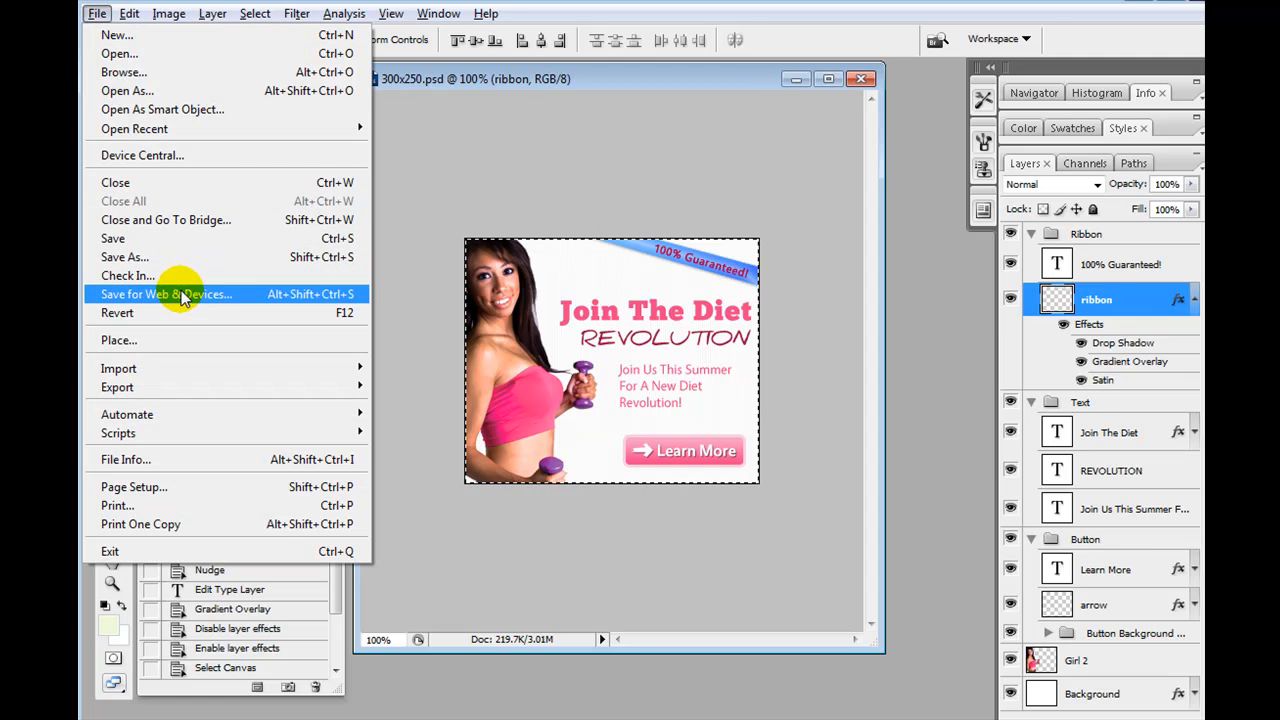
- Set the web export to Very High JPEG quality and choose the existing diet-banner-new.jpg in Banner Set 1 as the target file
left_click(297, 300)
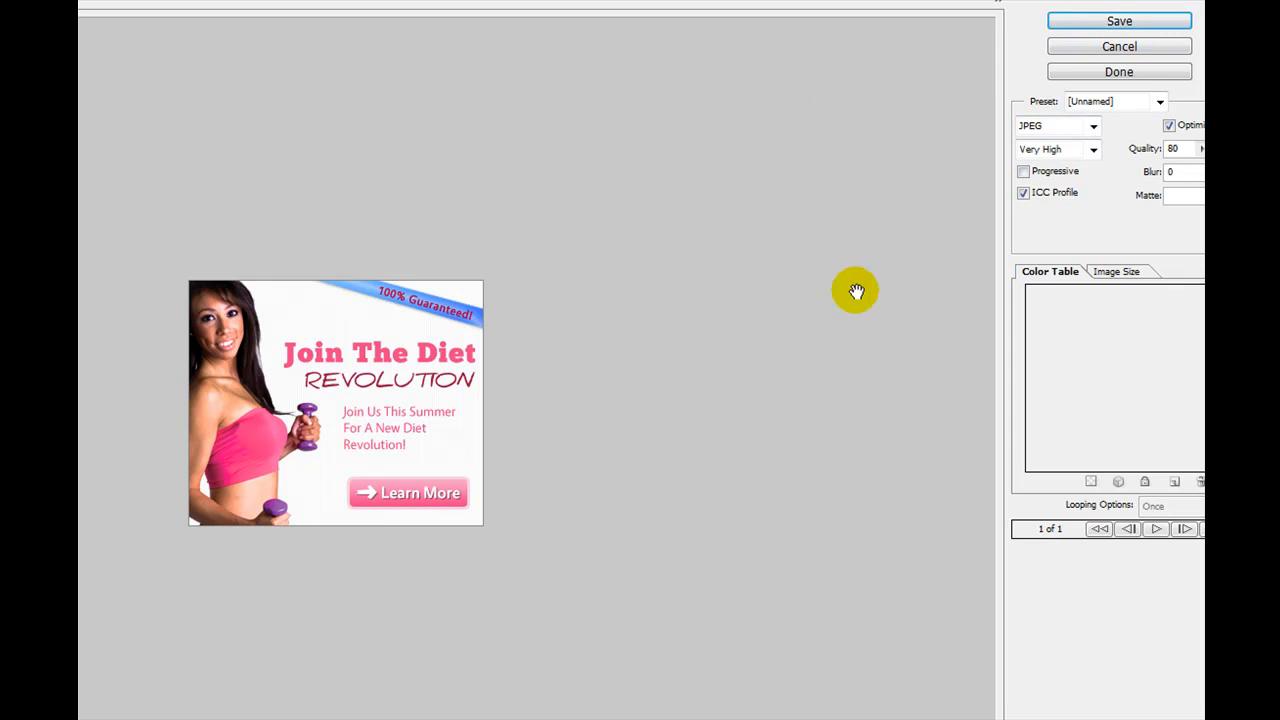
left_click(1093, 150)
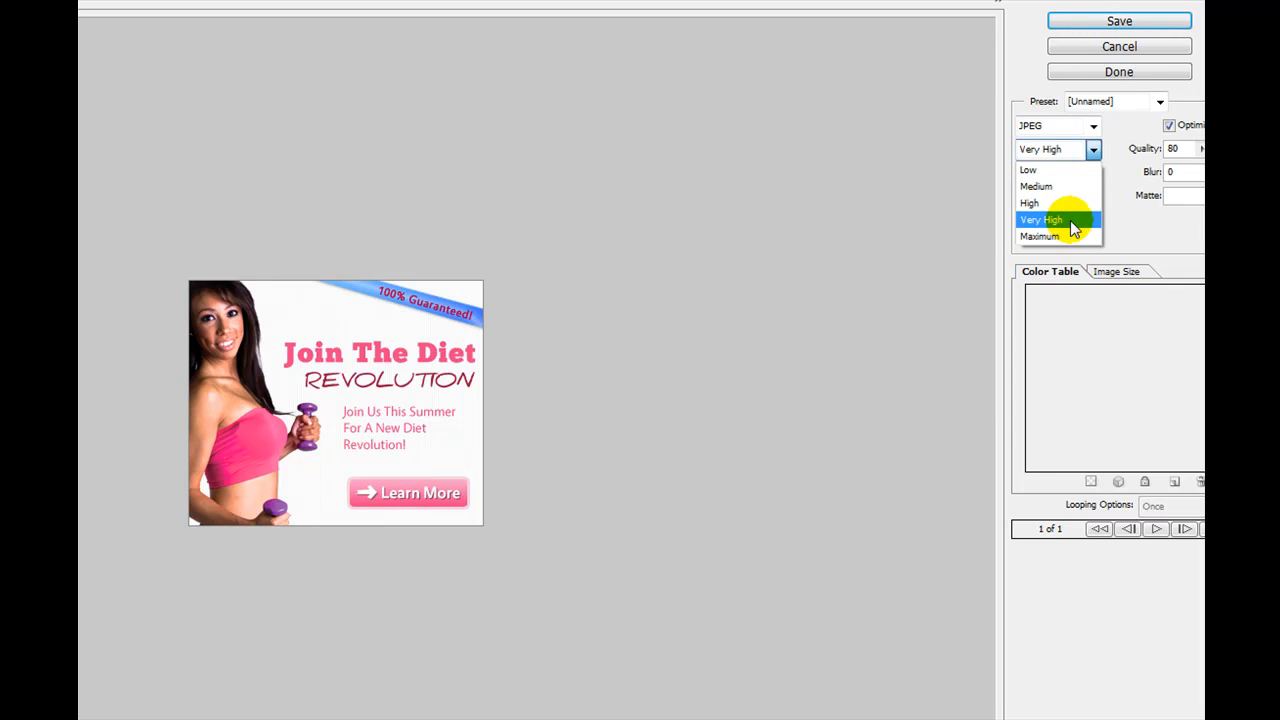
left_click(1140, 33)
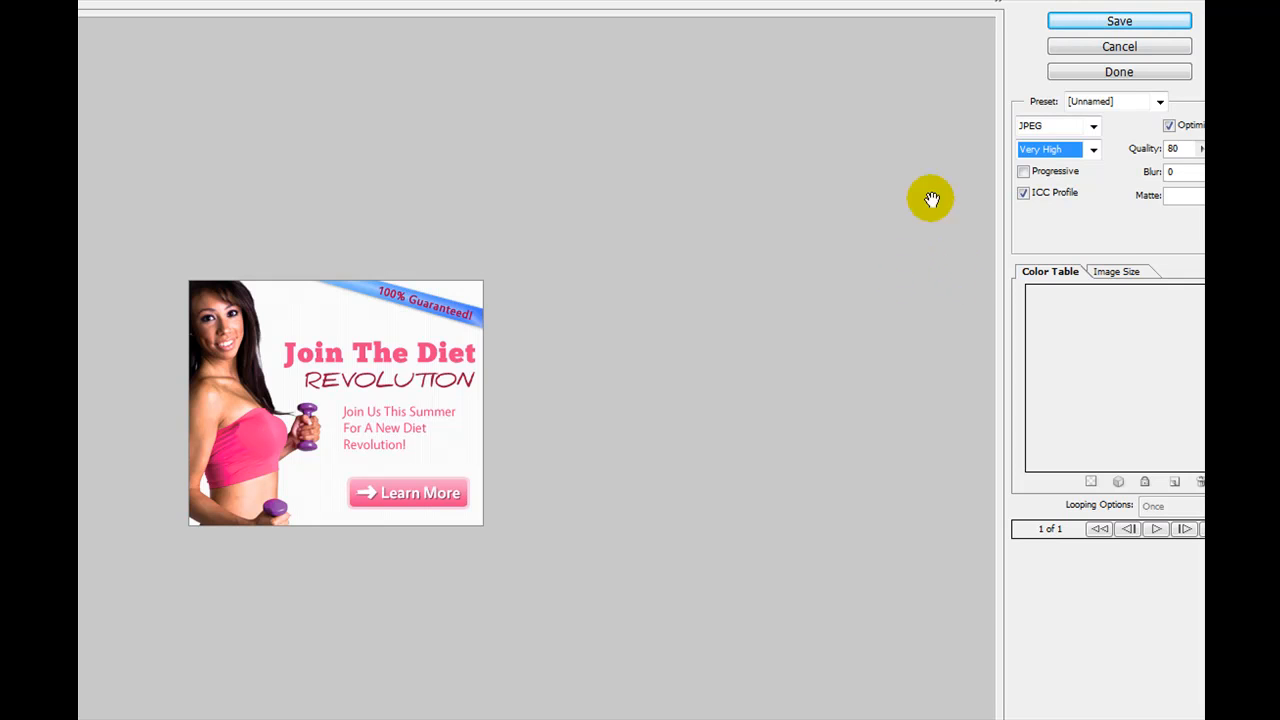
left_click(1075, 24)
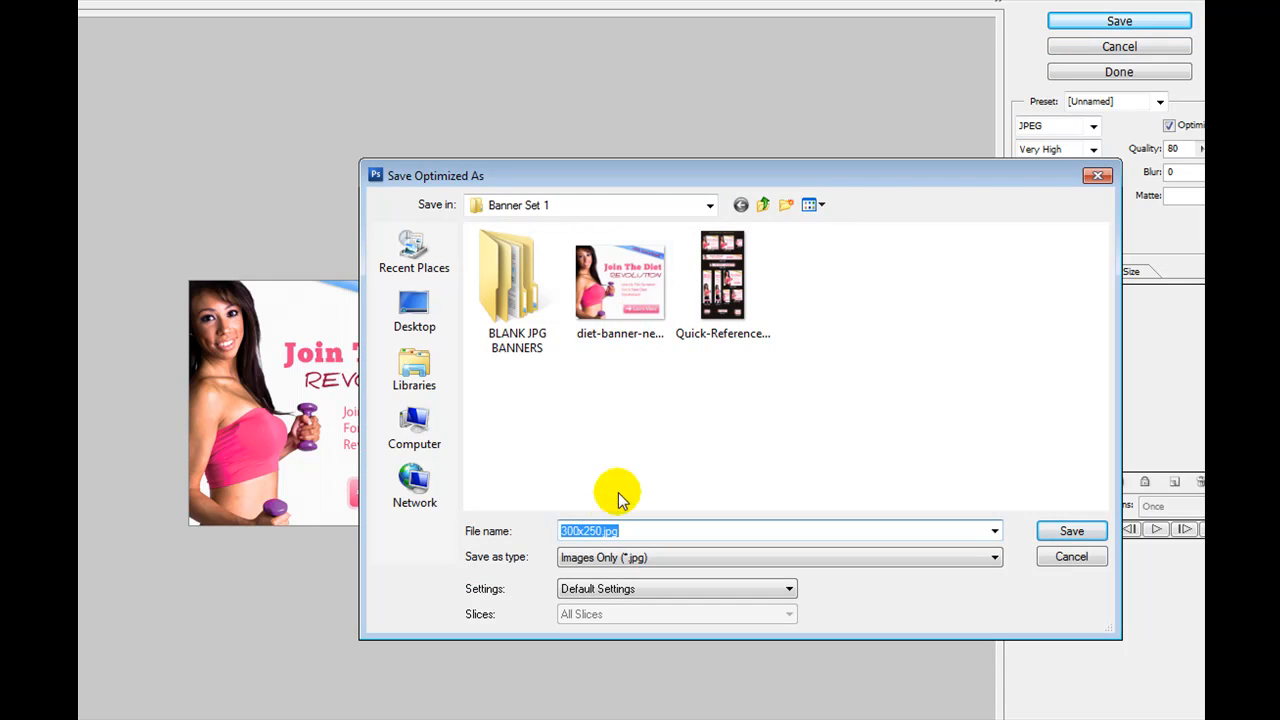
left_click(630, 342)
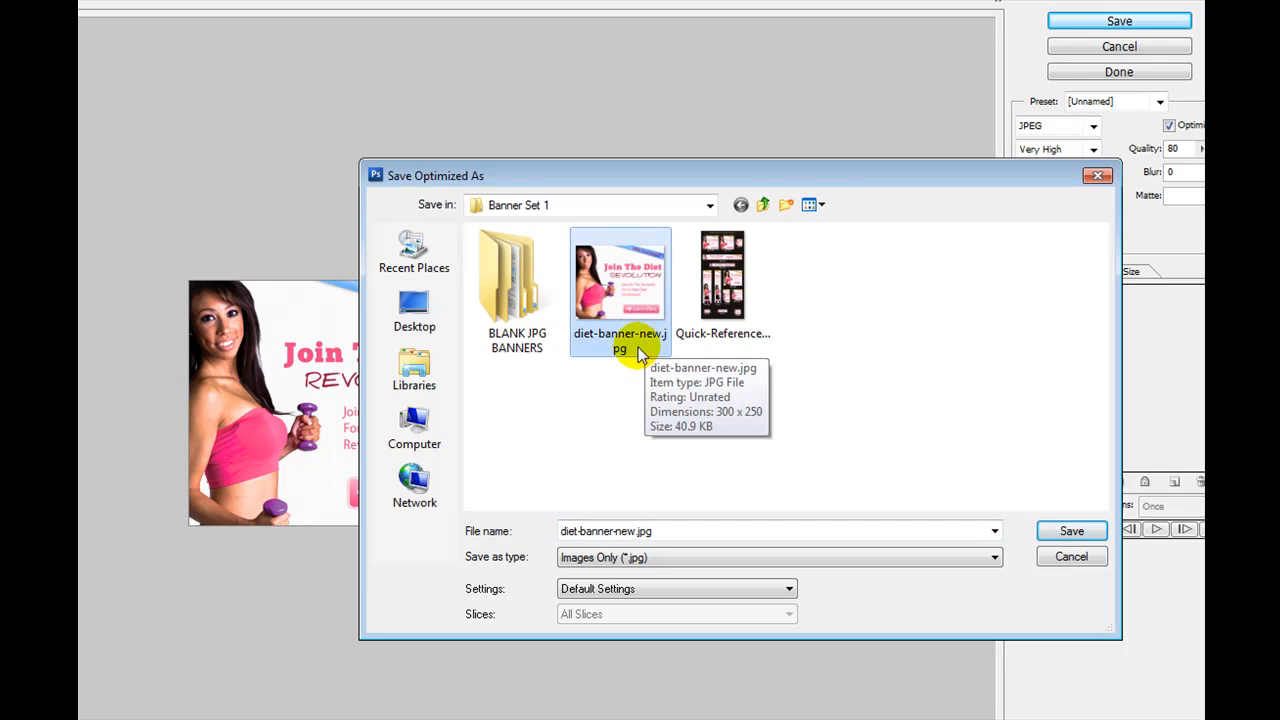
double_click(632, 341)
left_click(866, 95)
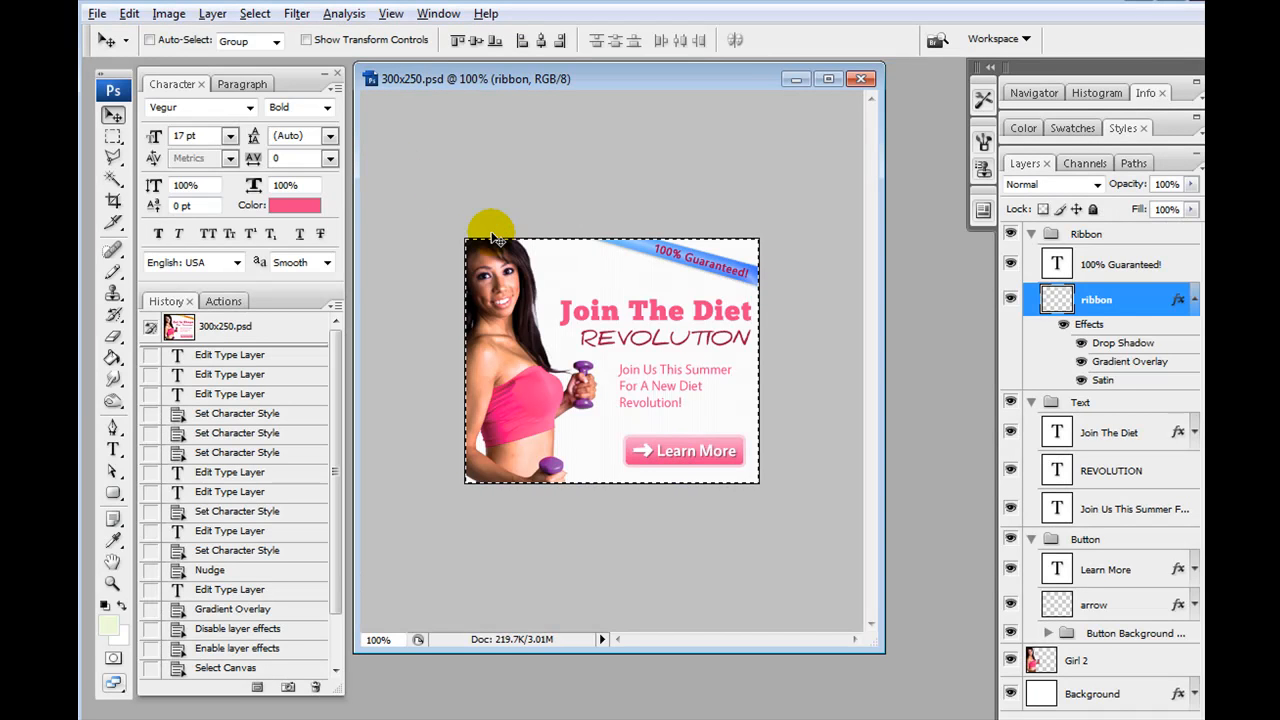
- Deselect the banner and select its entire canvas again
key("ctrl+d")
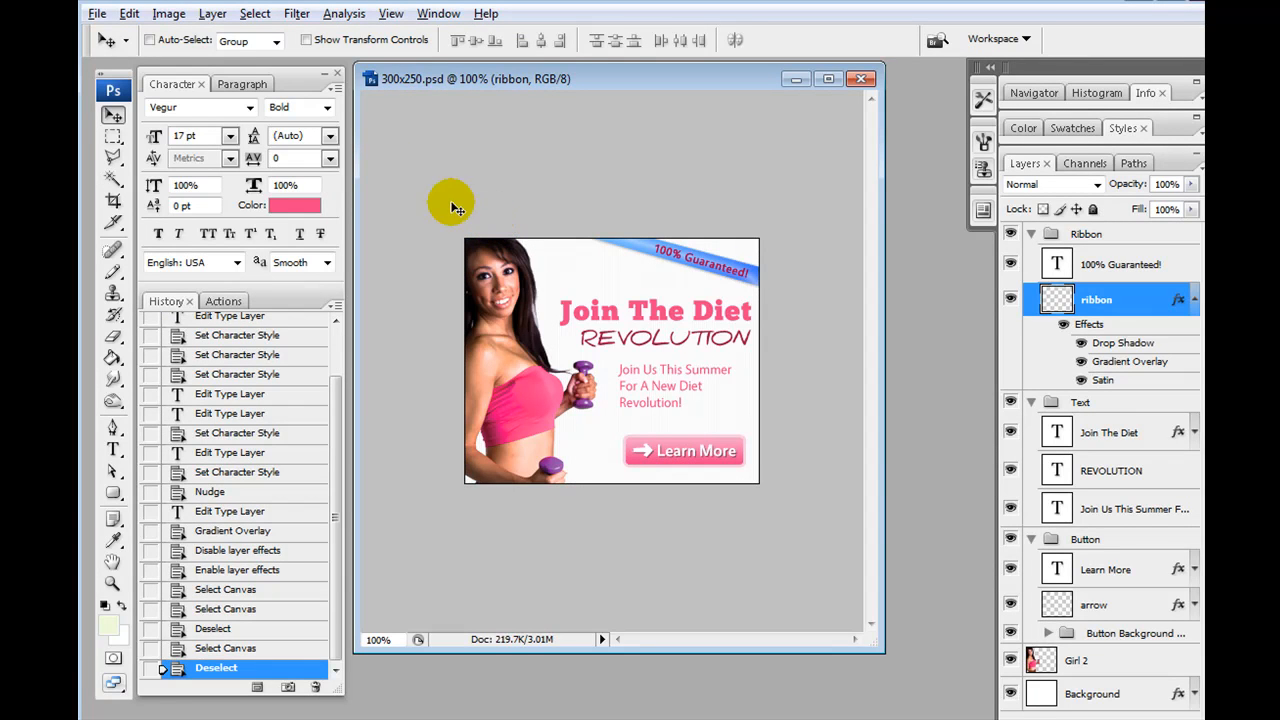
left_click(255, 14)
left_click(262, 38)
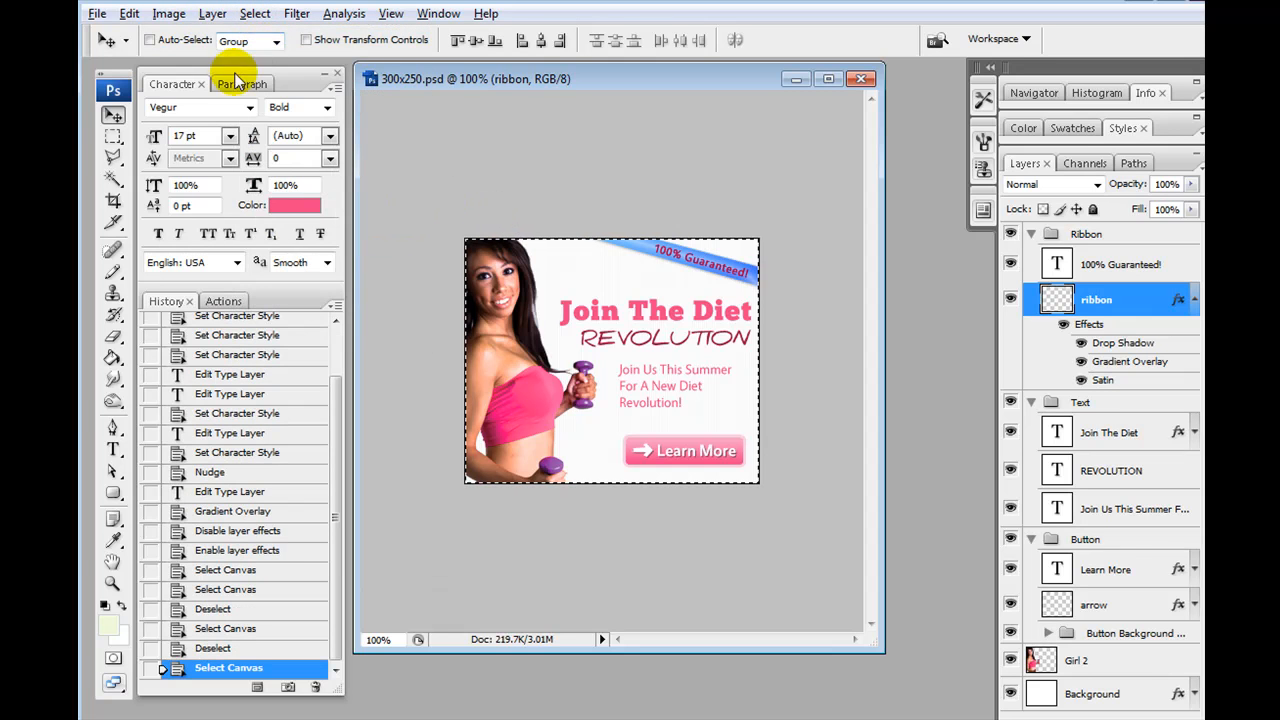
- Export the banner for the web as a Very High quality JPEG named diet-banner2 in the Banner Set 1 folder
left_click(97, 14)
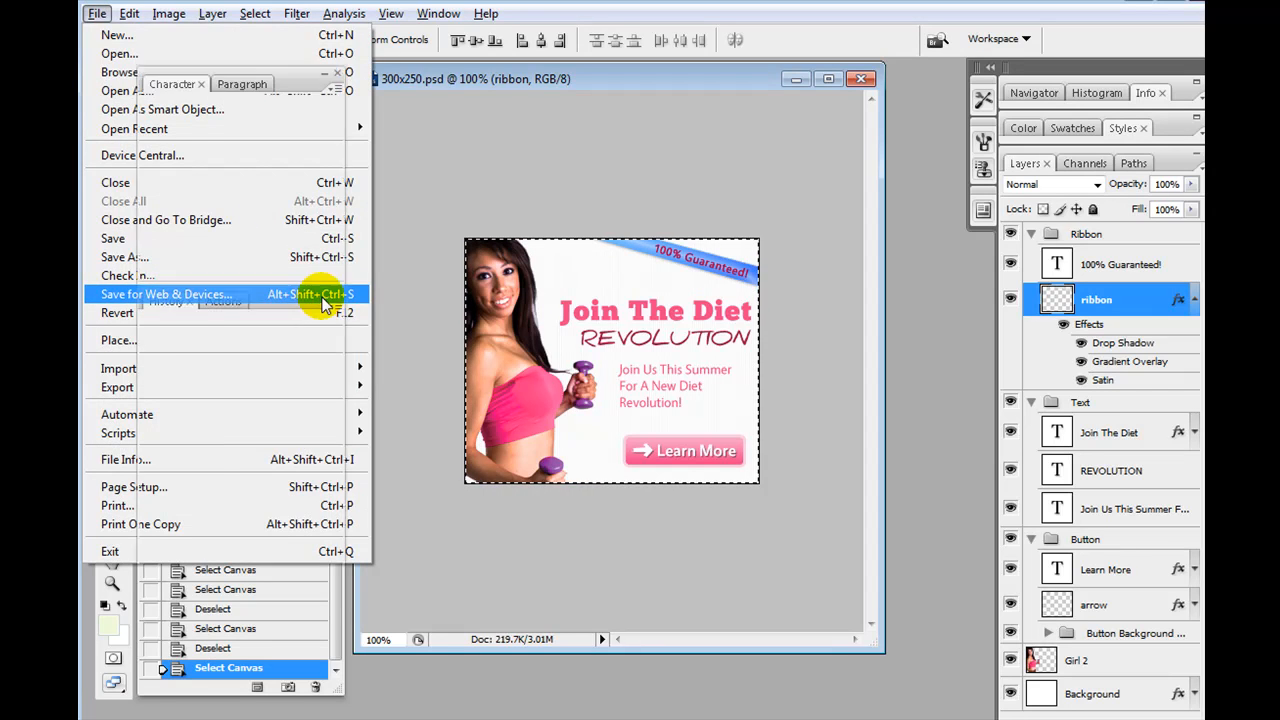
left_click(320, 294)
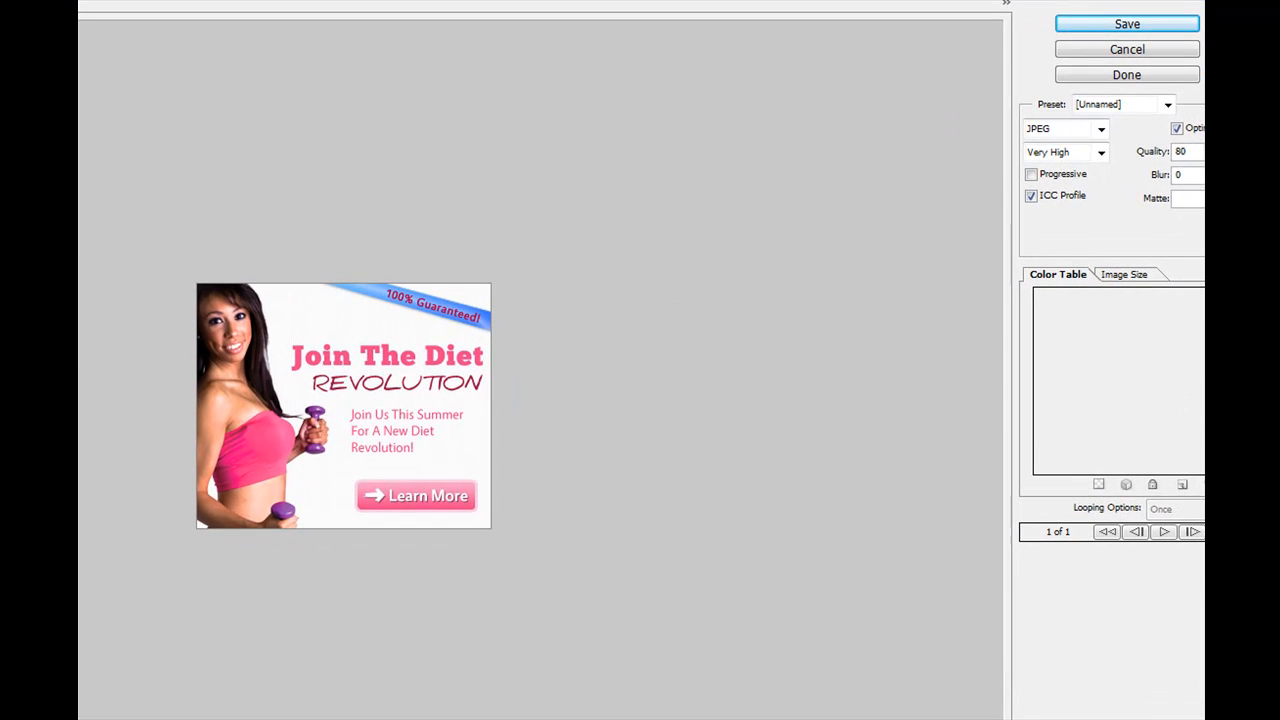
left_click(1048, 150)
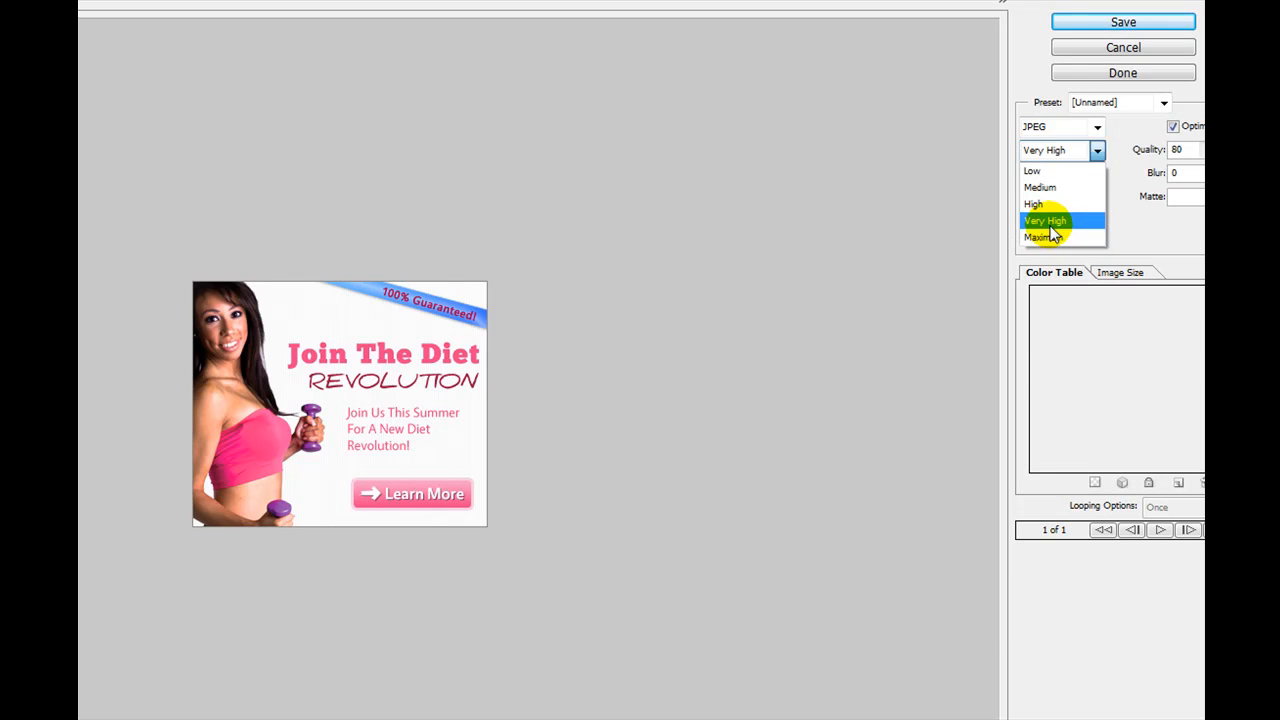
left_click(1049, 222)
left_click(1100, 21)
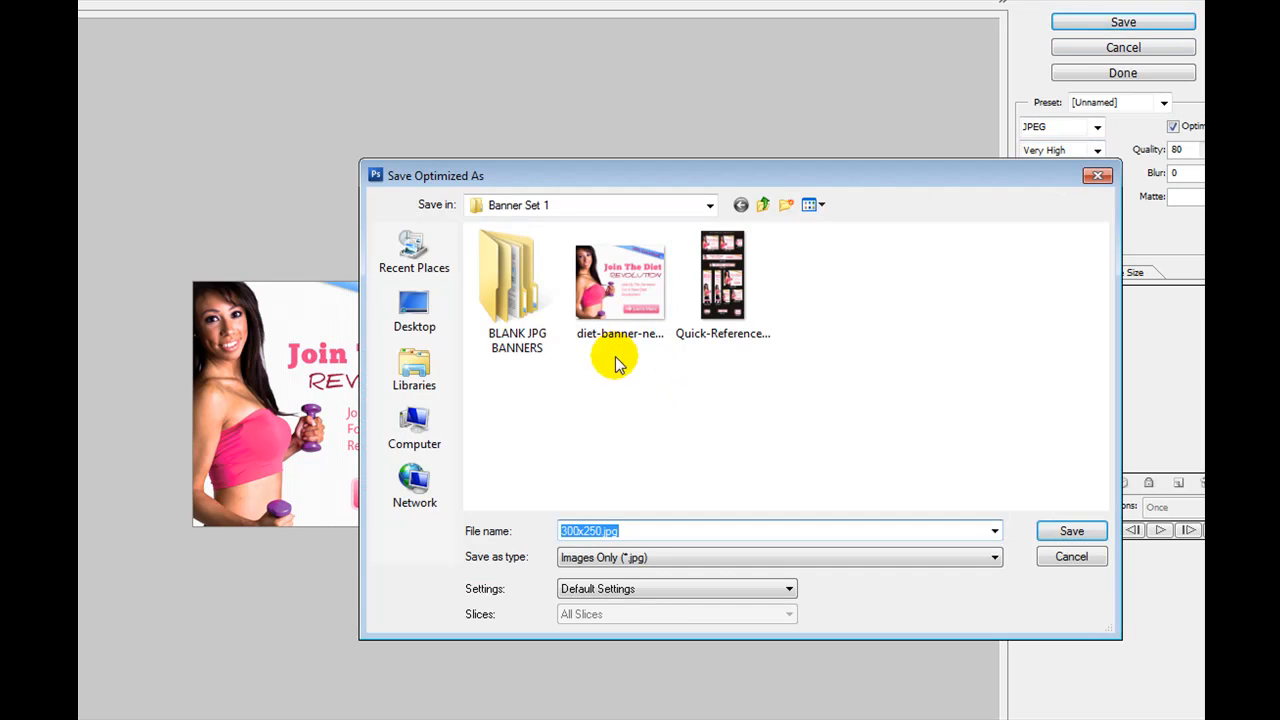
type("diet-banner2")
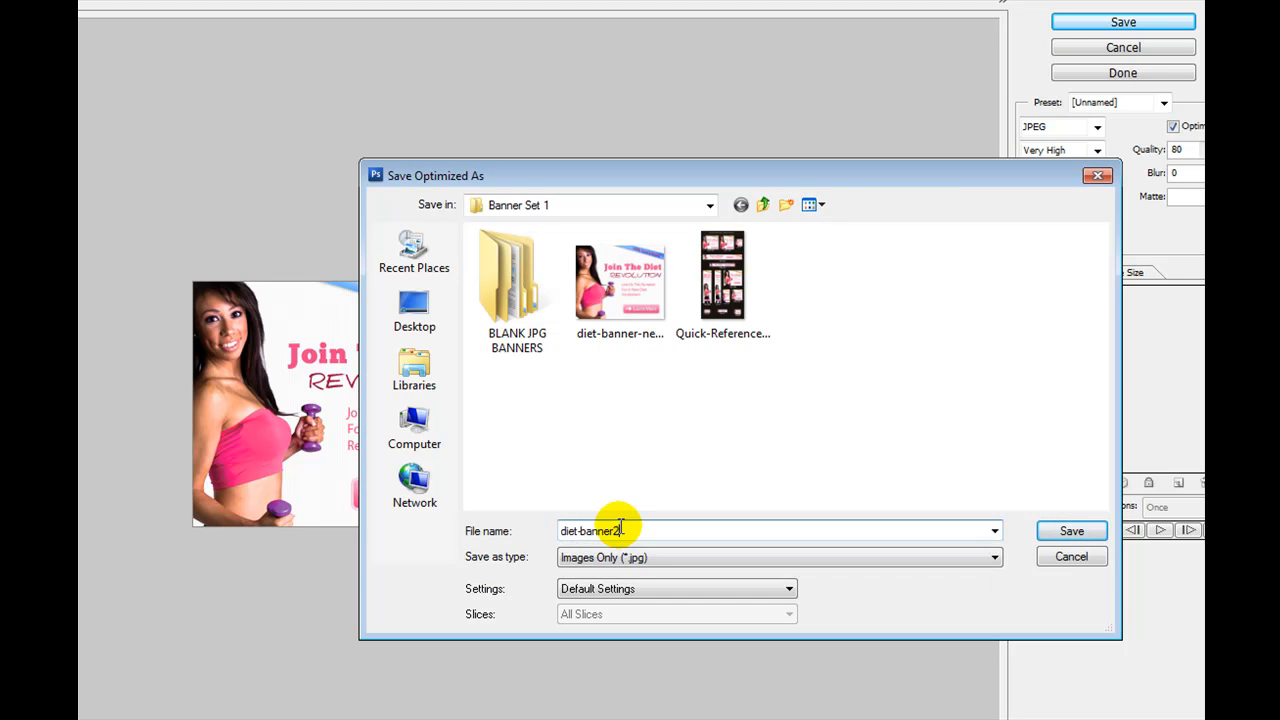
key("Return")
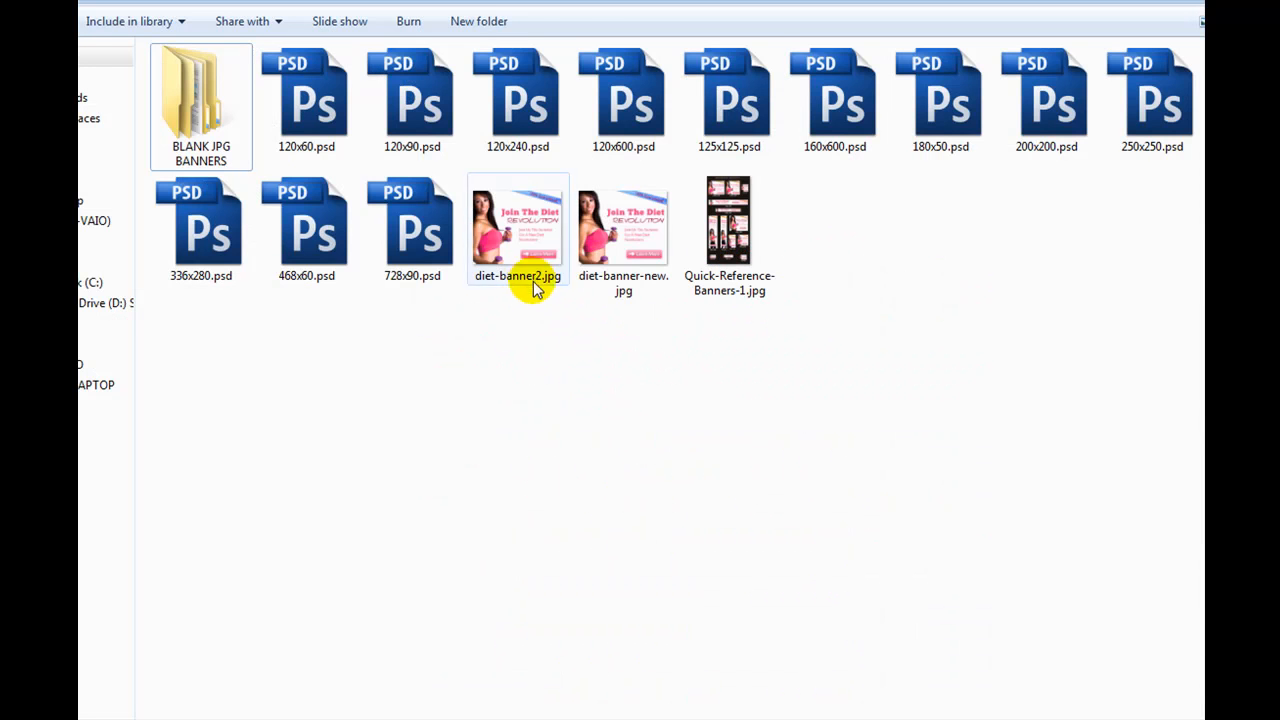
- Preview the exported diet-banner2.jpg in the banner folder, close the preview and return to Photoshop
left_click(532, 290)
left_click(642, 288)
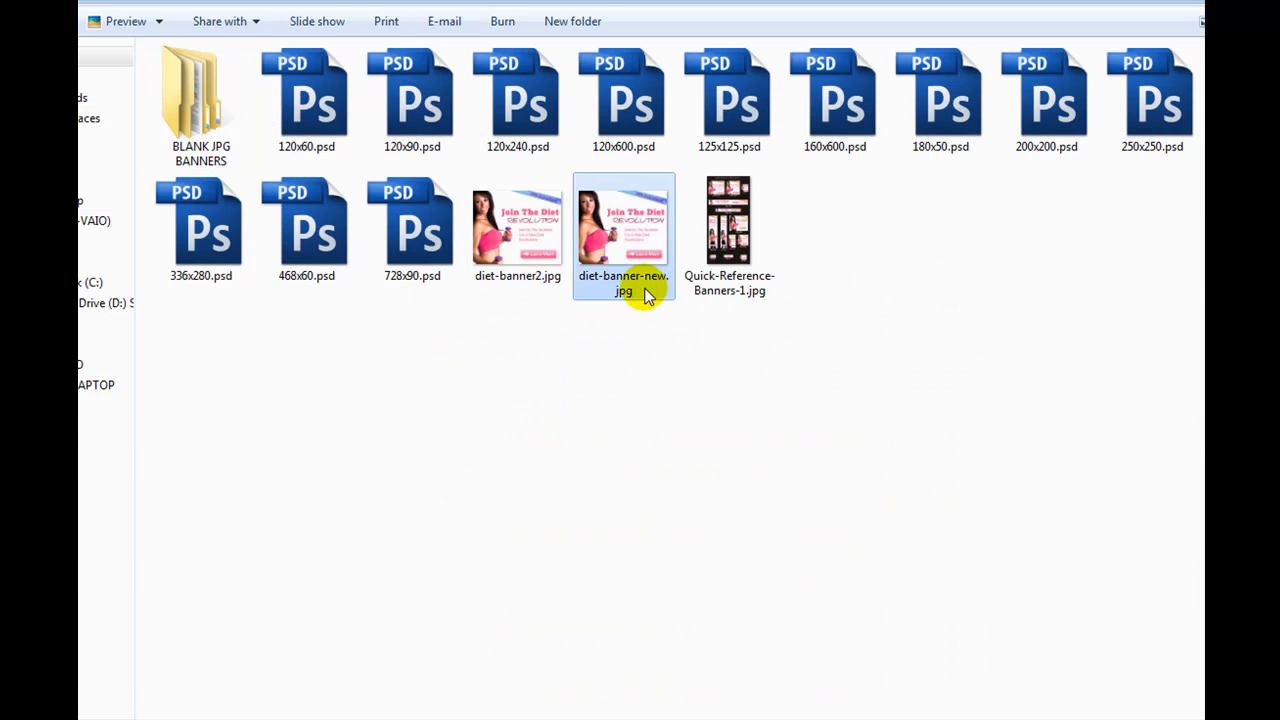
left_click(531, 251)
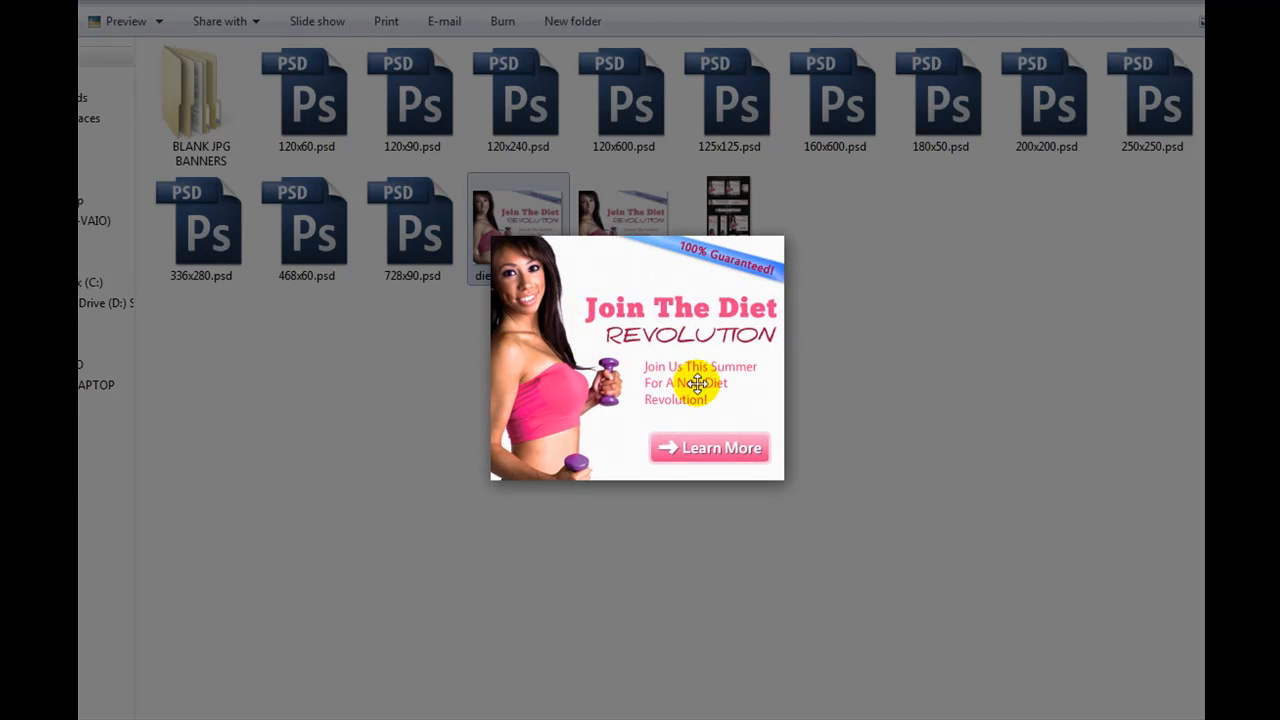
left_click(841, 392)
left_click(886, 123)
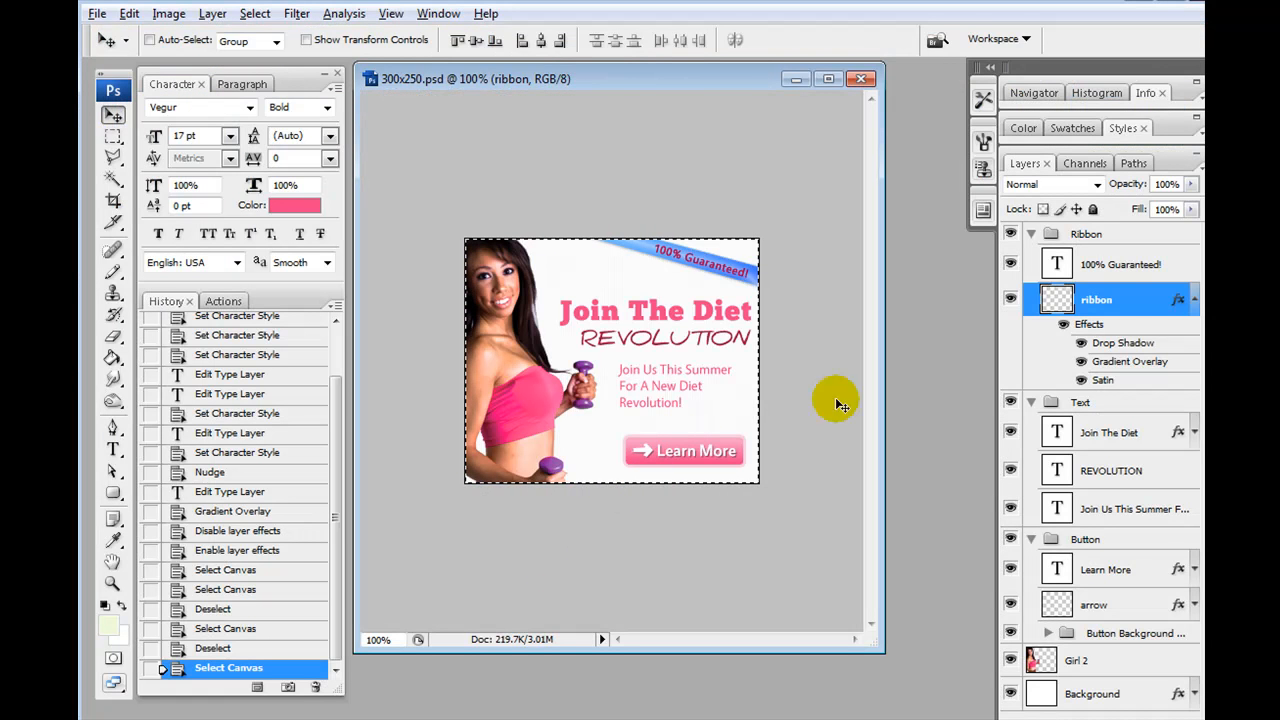
- Collapse the ribbon layer's effects list and the Text and Ribbon layer groups
left_click(1191, 302)
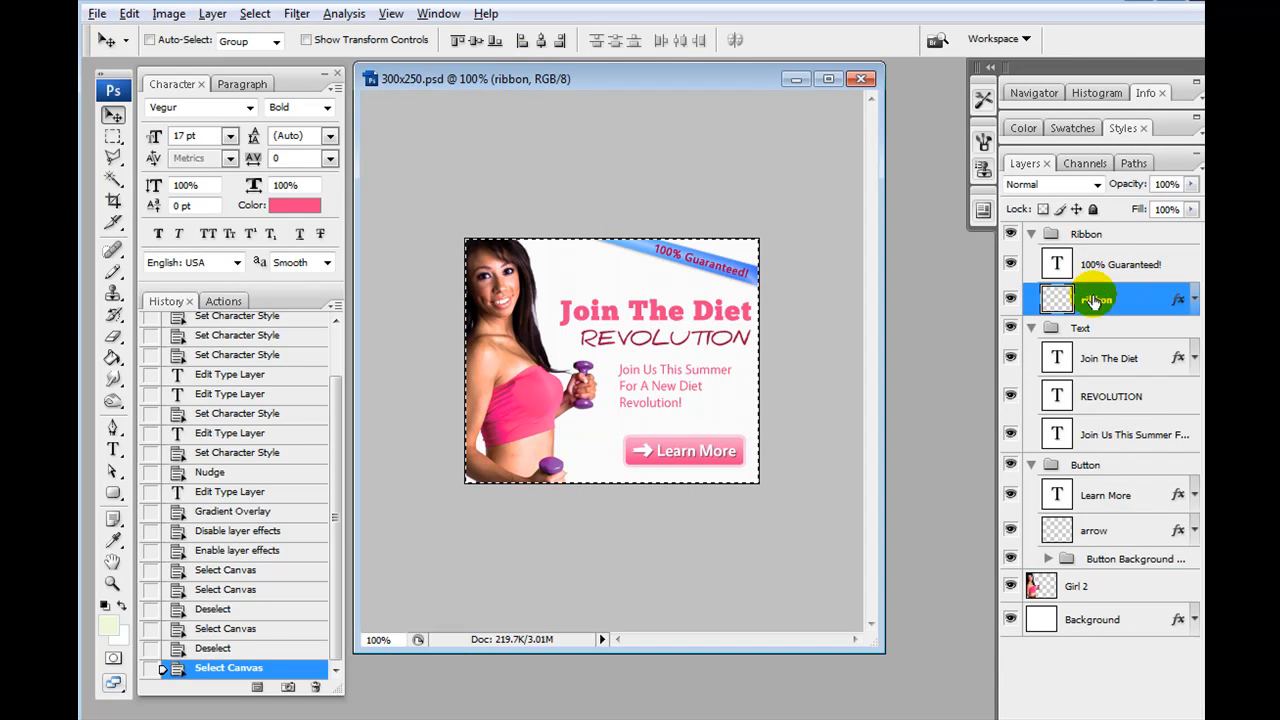
left_click(1030, 327)
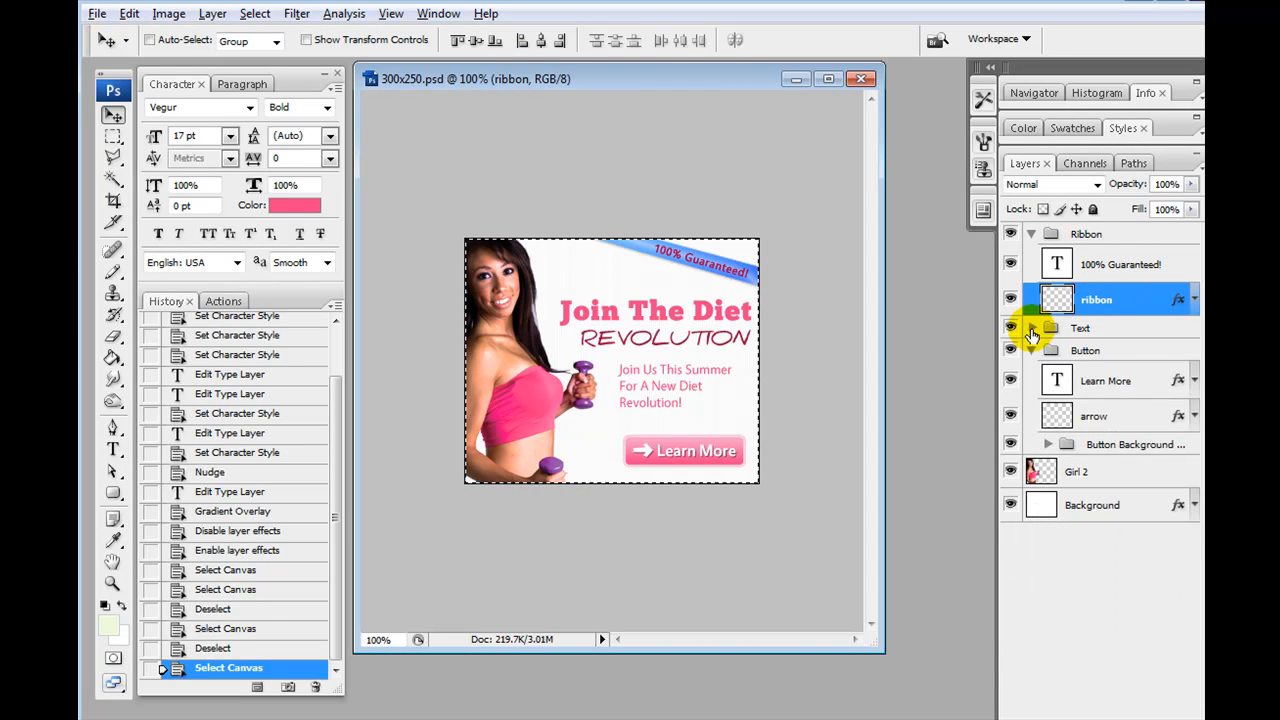
left_click(1032, 234)
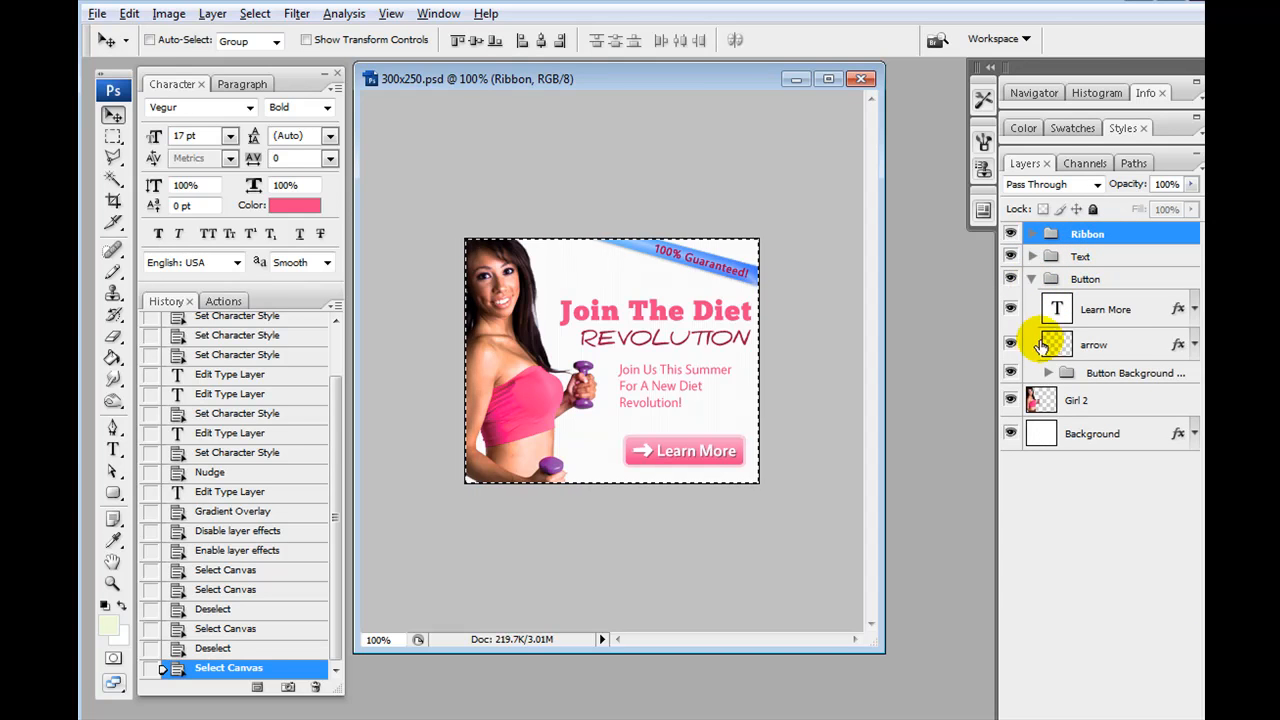
- Review the colour variants inside the Button Background Color group and collapse the group
left_click(1131, 372)
left_click(1047, 372)
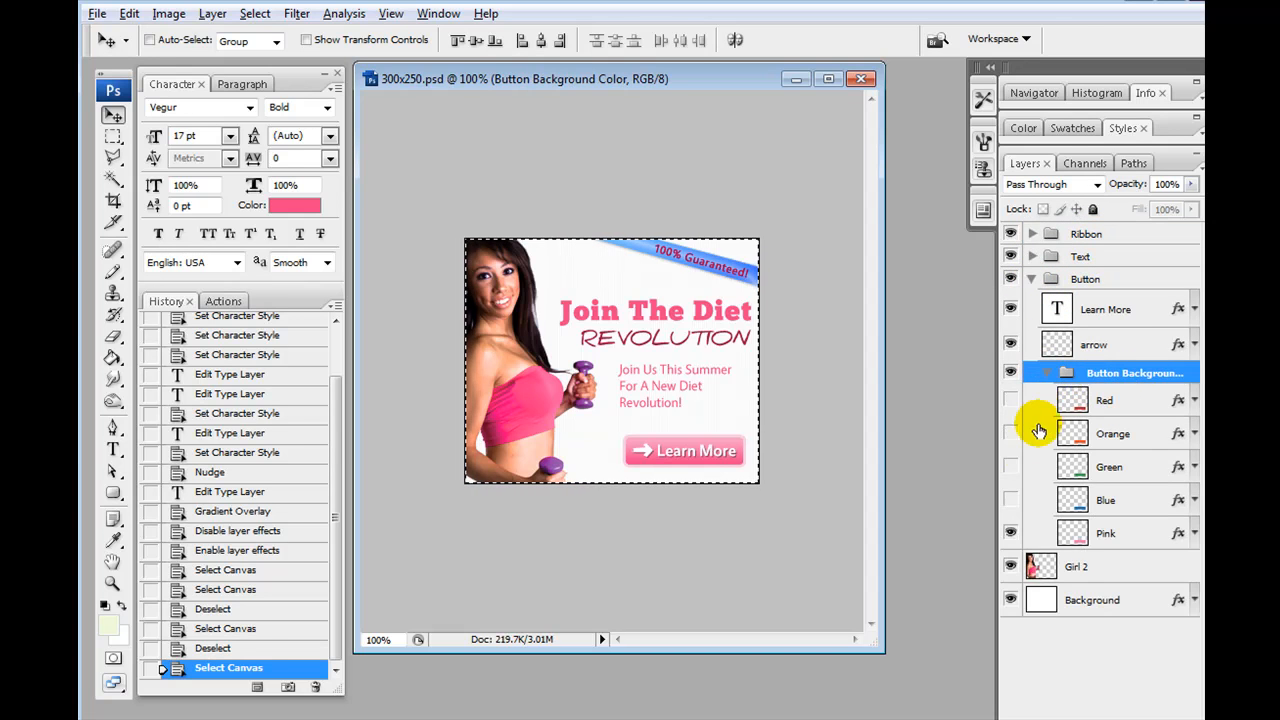
left_click(1010, 401)
left_click(1047, 372)
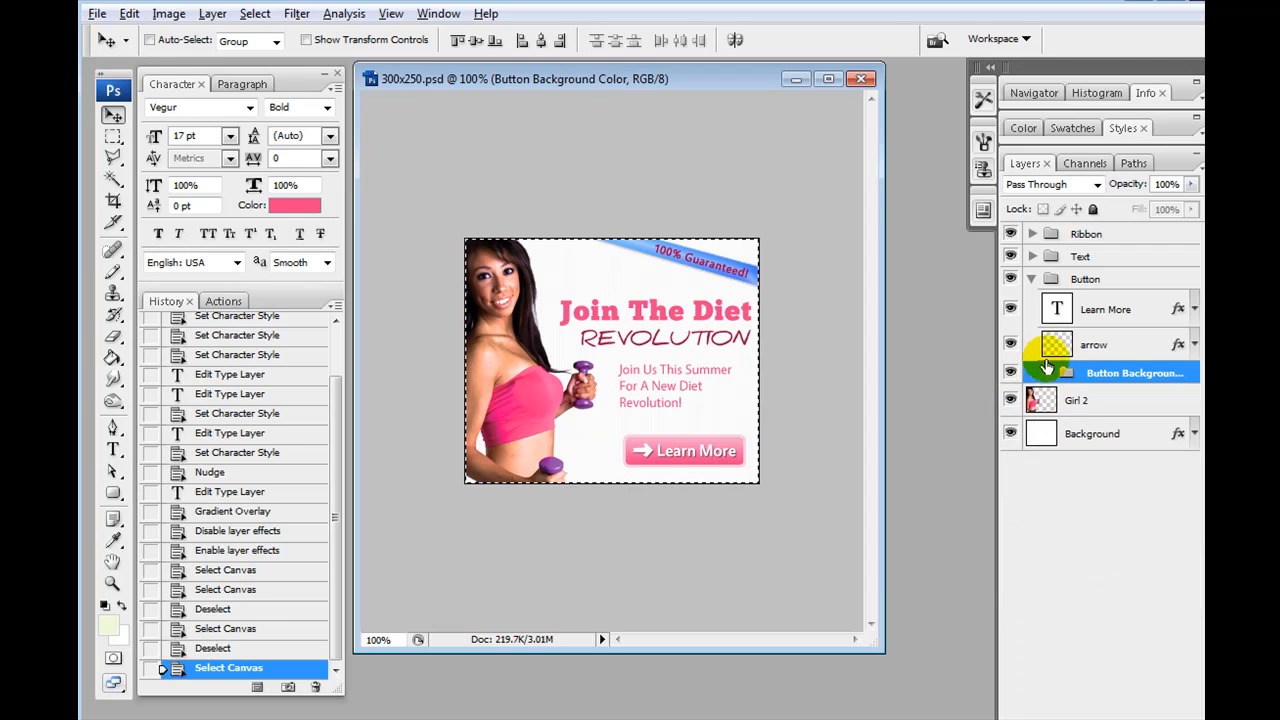
- Check the visibility of the button's arrow and Learn More layers, leaving both visible, and select the Learn More layer
left_click(1010, 345)
left_click(1010, 309)
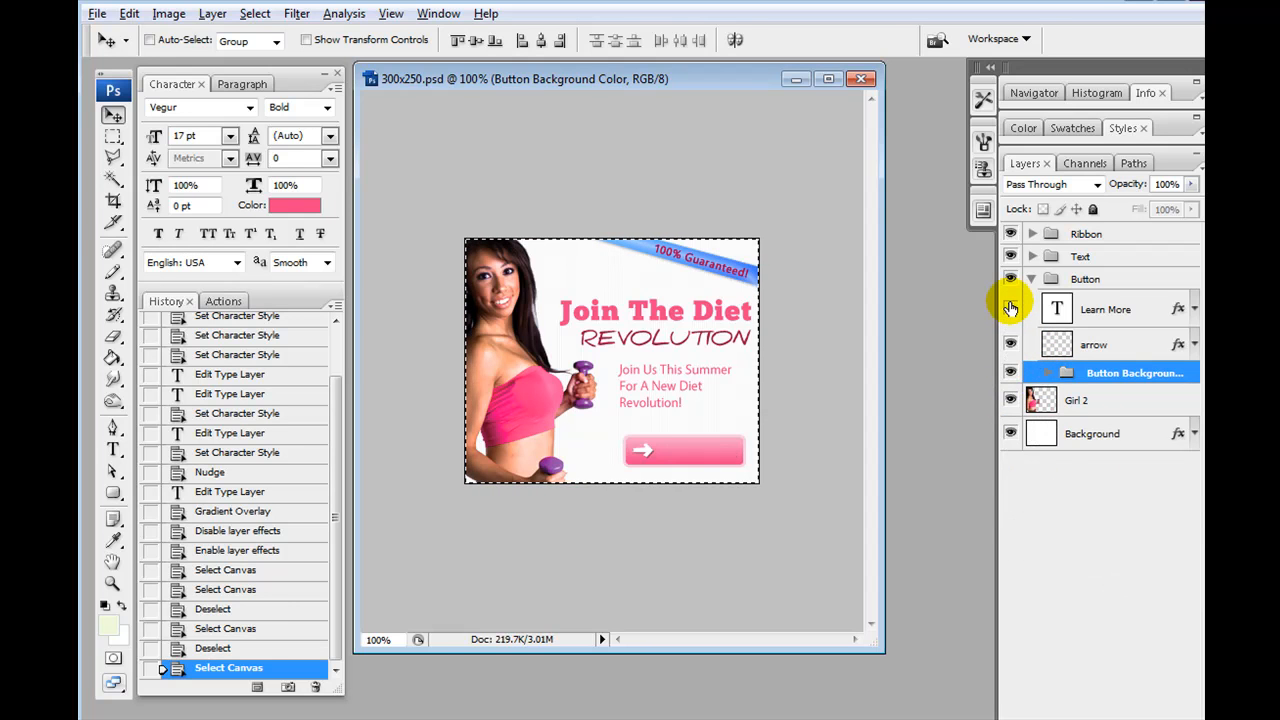
left_click(1100, 309)
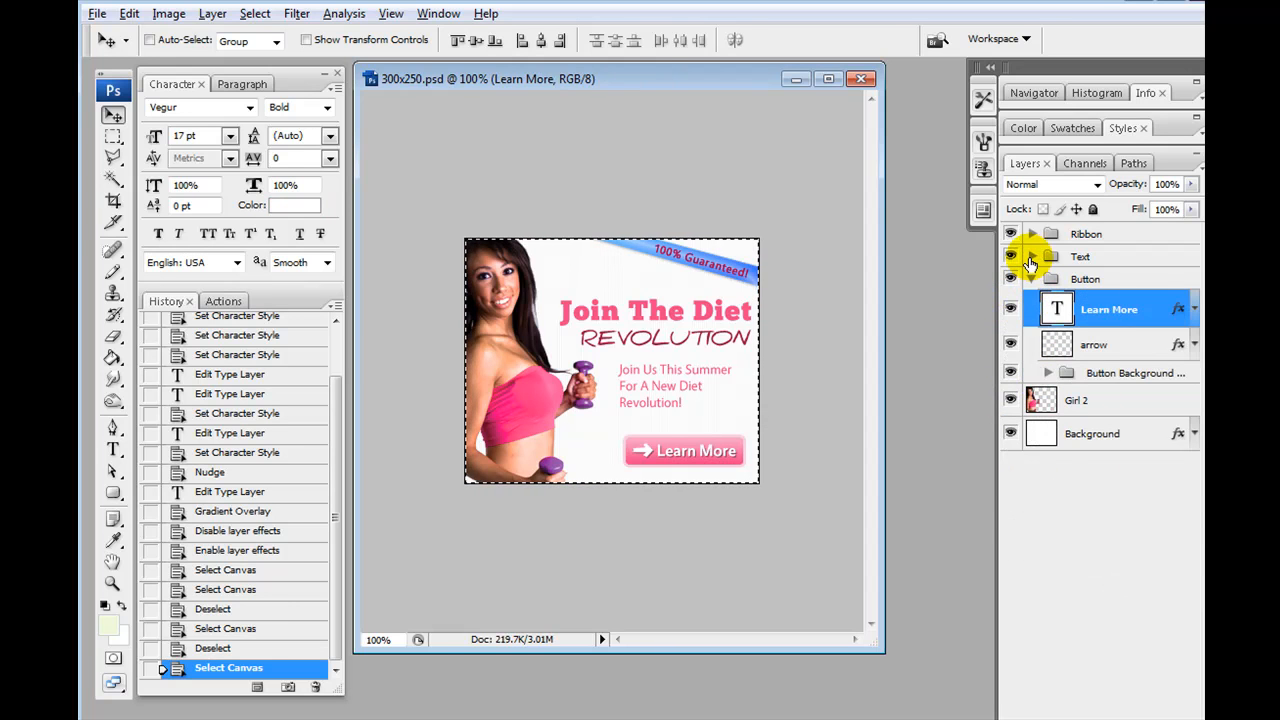
- Select the Join The Diet layer in the Text group and check the ribbon layer's visibility and effects in the Ribbon group
left_click(1031, 256)
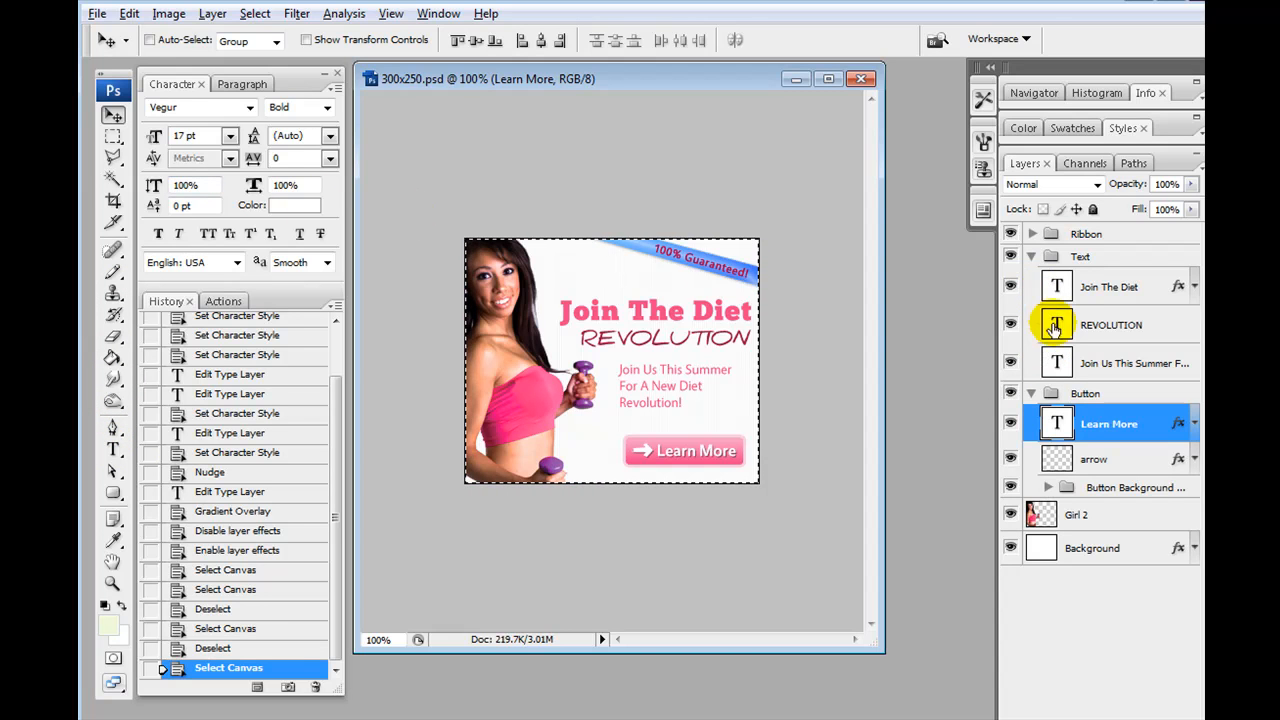
left_click(1110, 287)
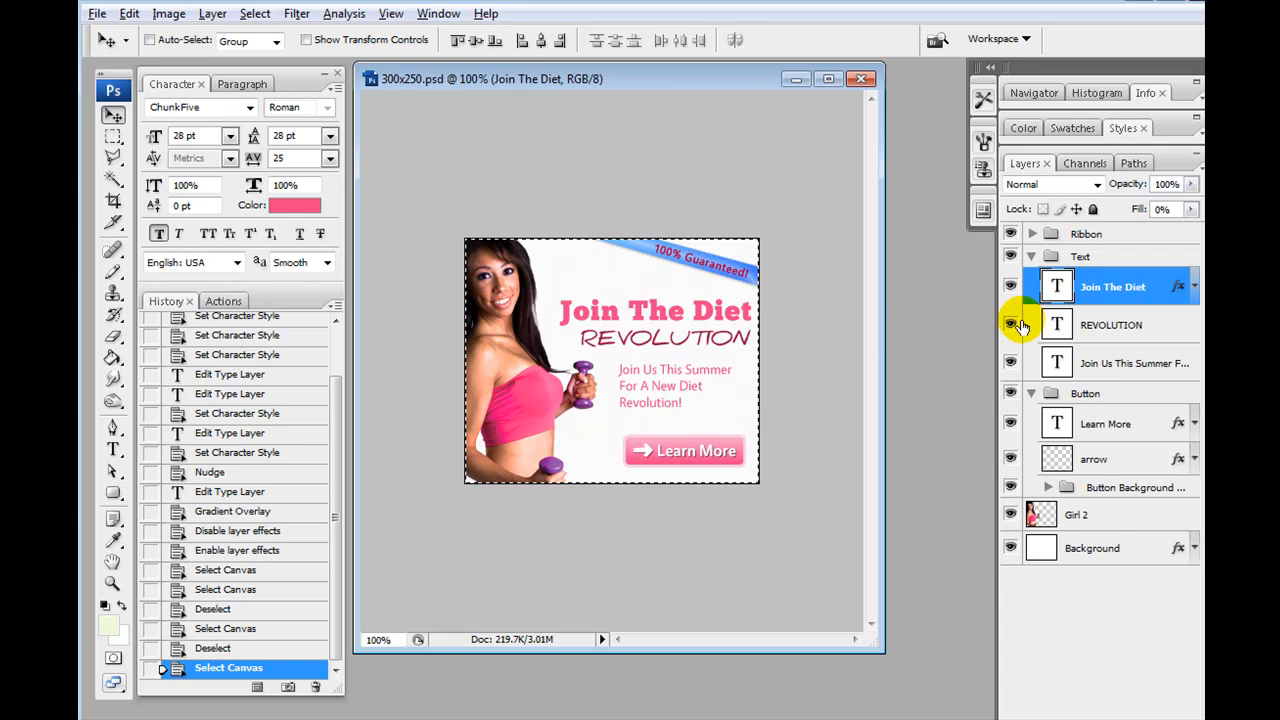
left_click(1031, 234)
left_click(1010, 298)
left_click(1010, 298)
left_click(1194, 299)
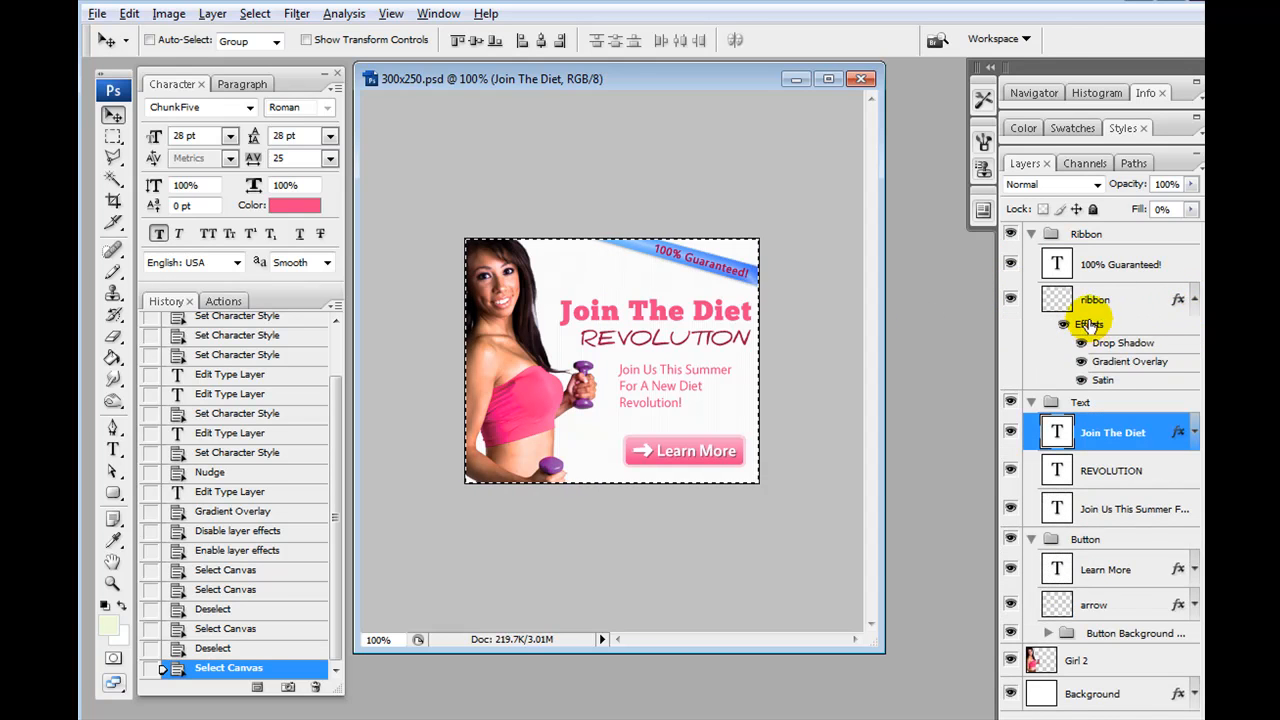
left_click(1194, 300)
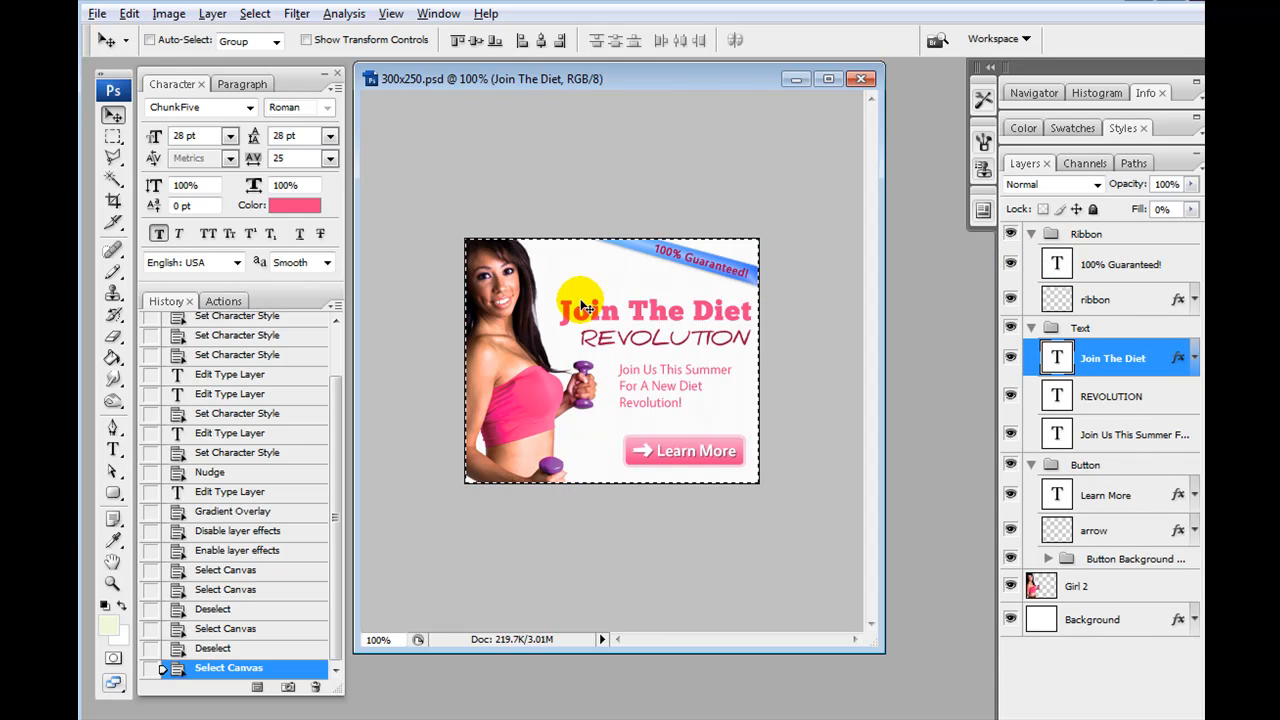
- Select the entire banner canvas, deselect it and select it once more
key("ctrl+a")
key("ctrl+d")
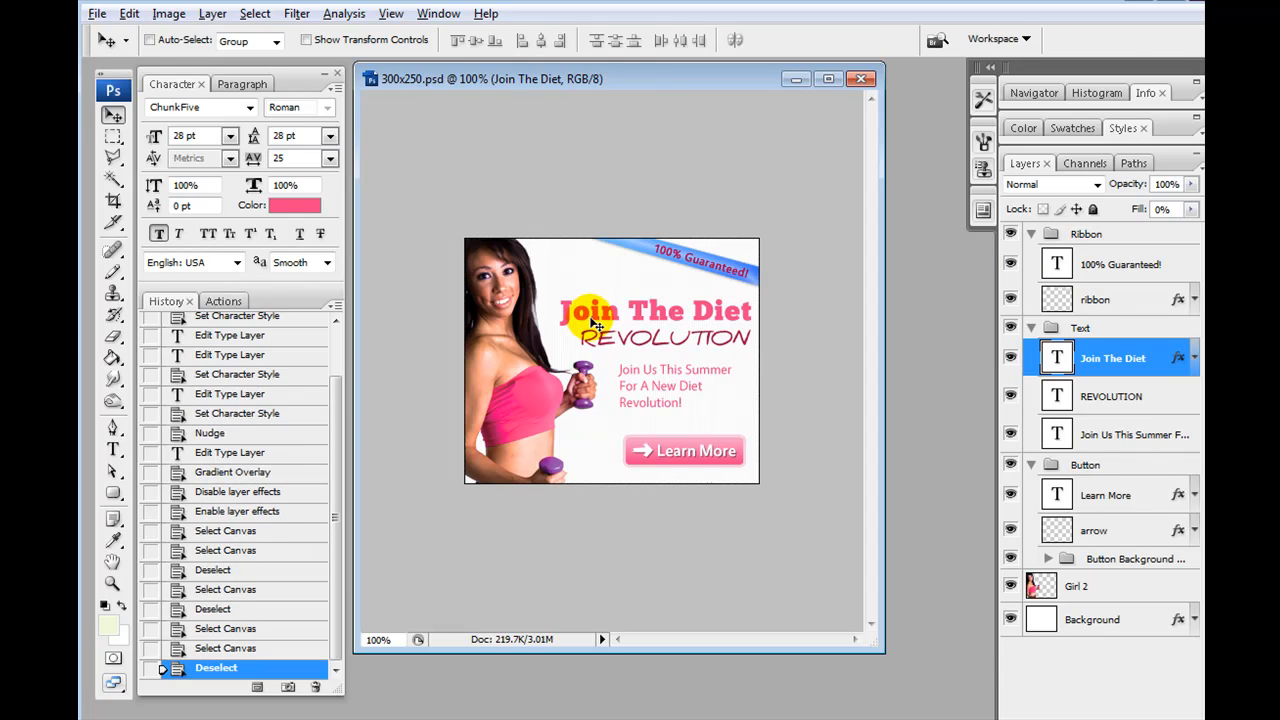
key("ctrl+a")
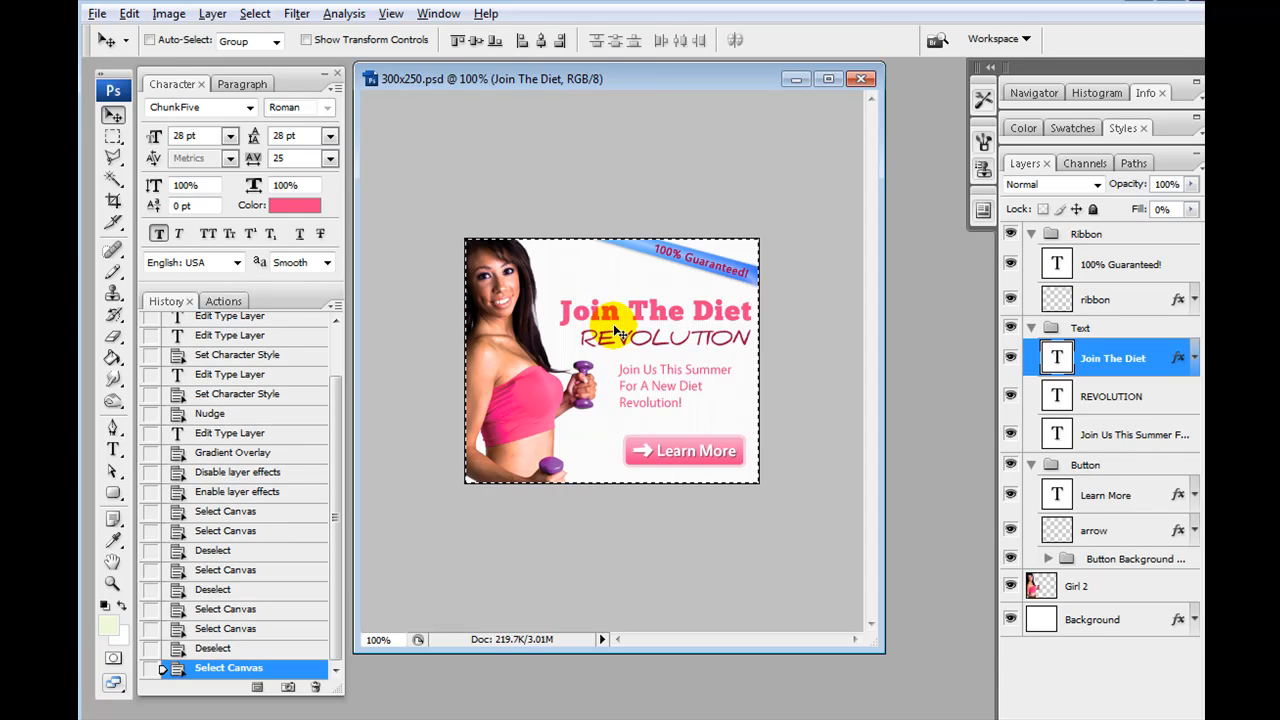
- View the Save for Web & Devices export settings for the banner and cancel the export
left_click(97, 13)
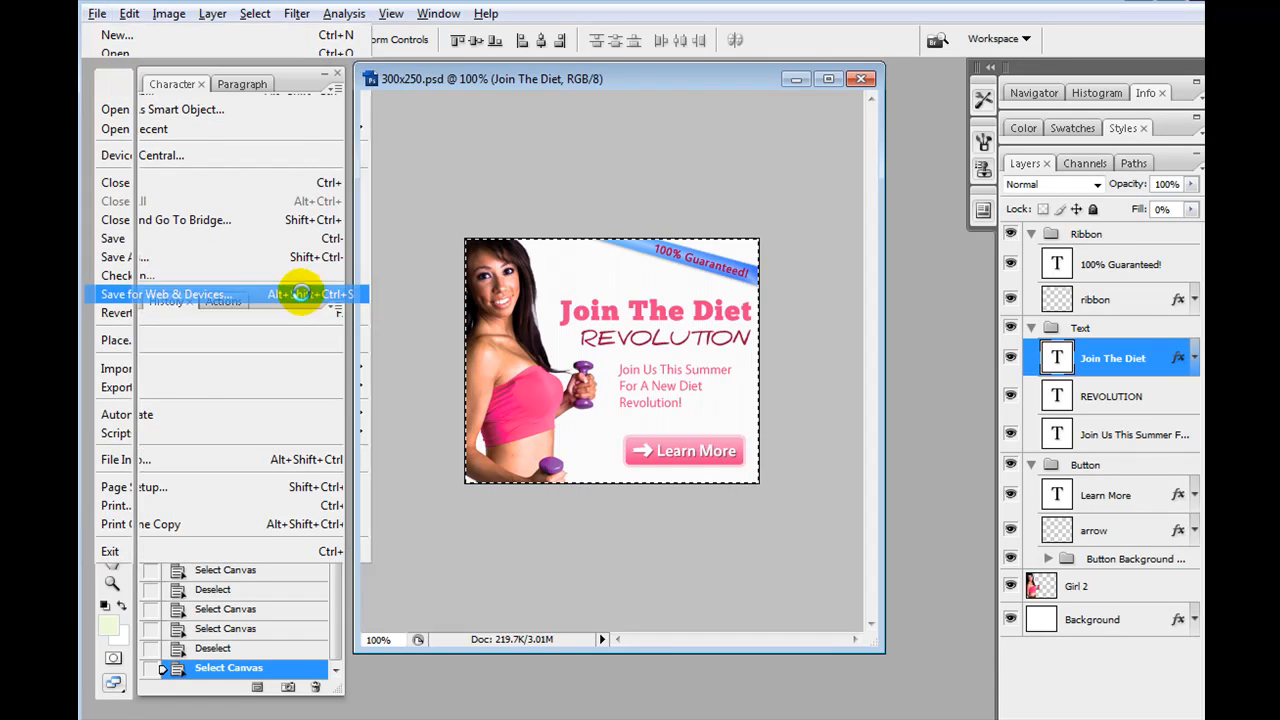
left_click(155, 295)
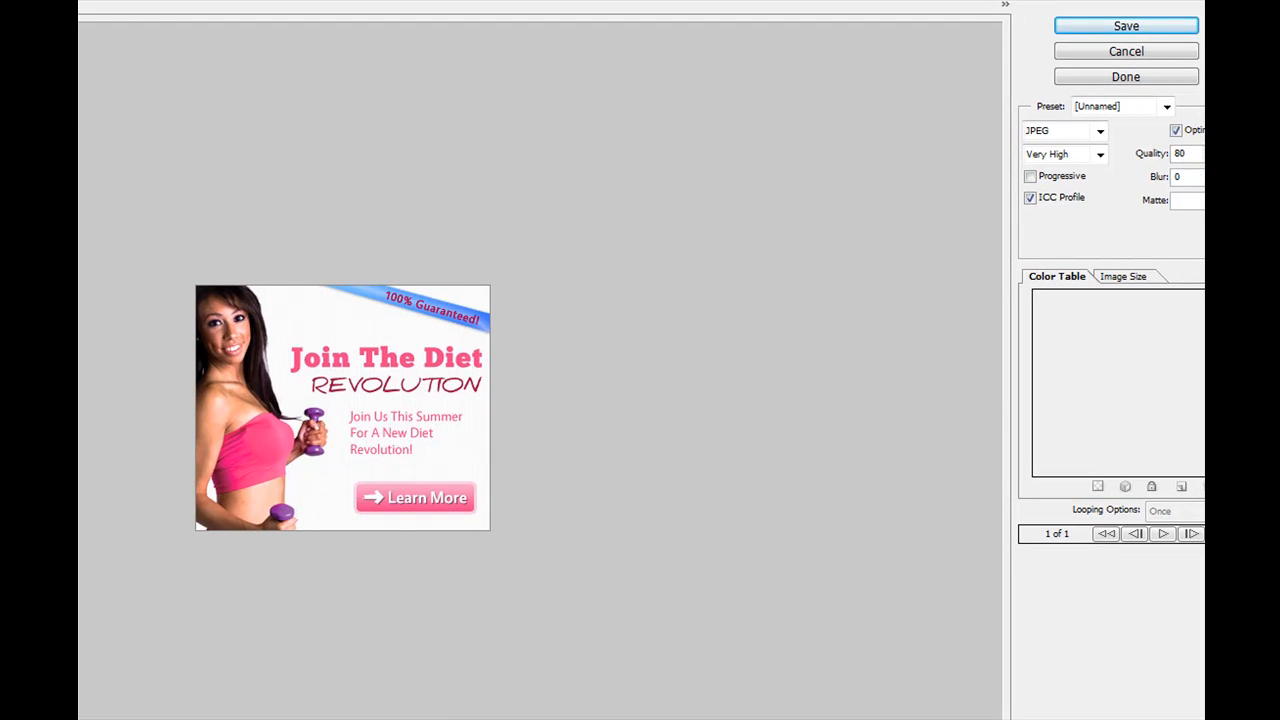
left_click(1113, 57)
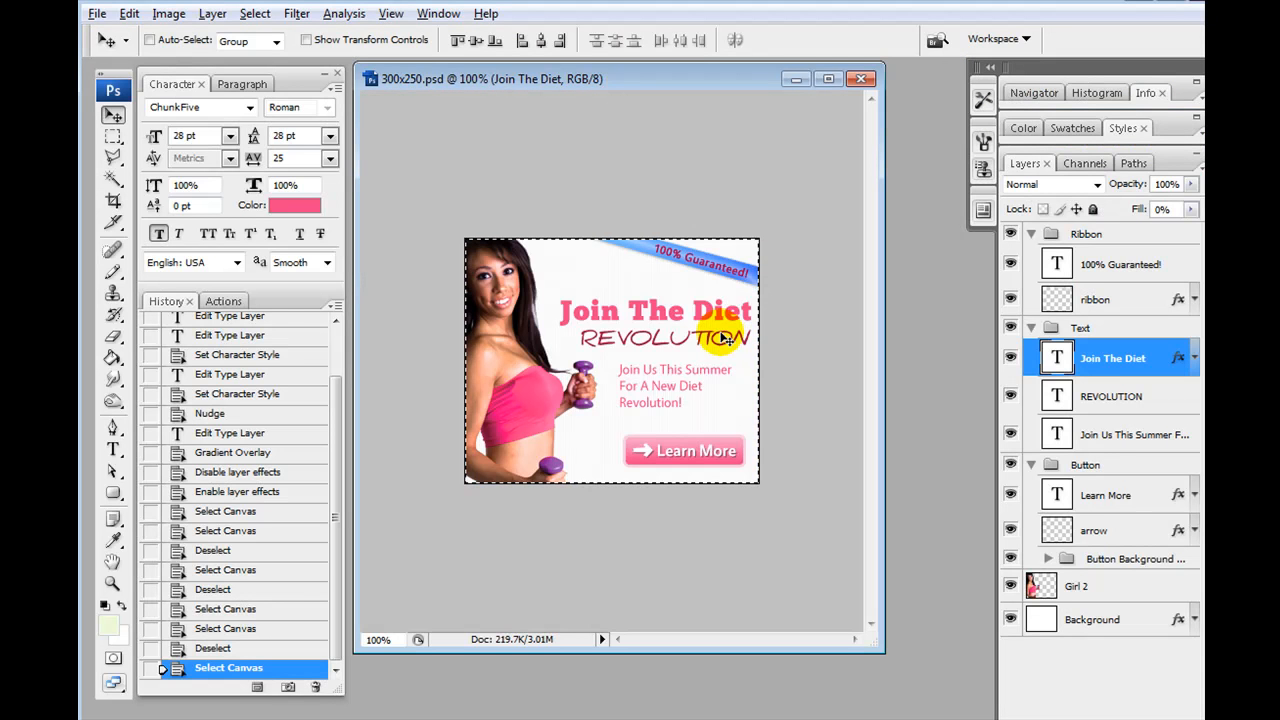